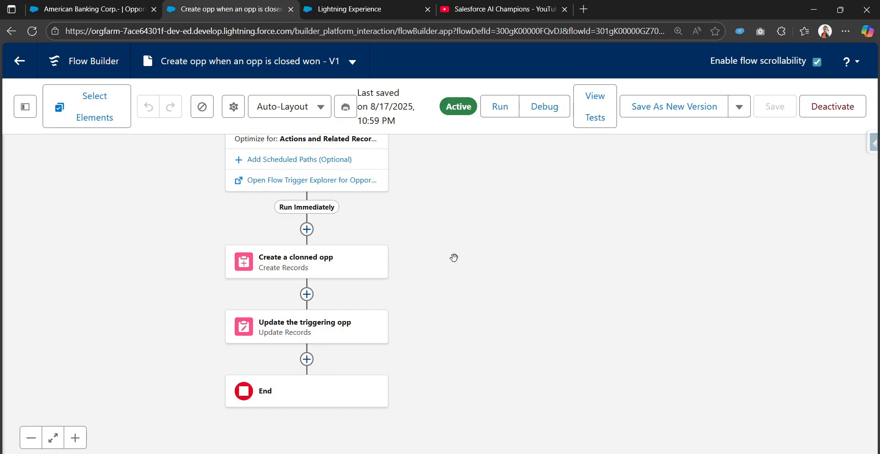
# Switch to the American Banking Corp.- opportunity record, still at Qualification stage
pyautogui.click(92, 9)
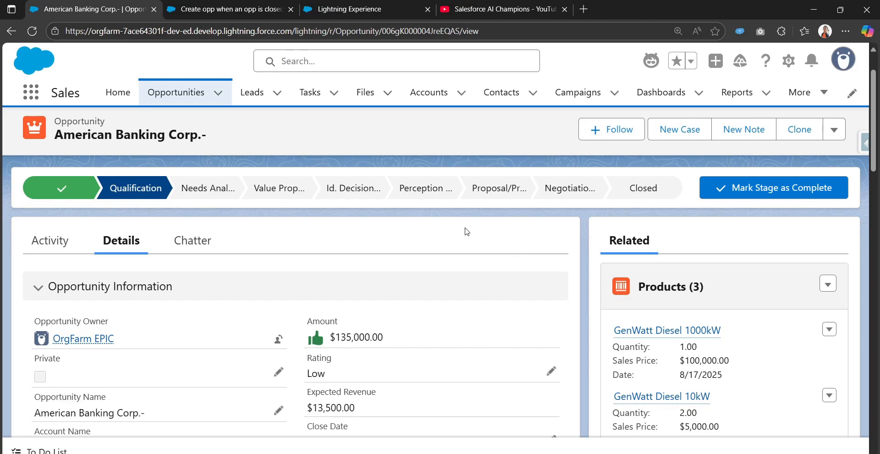
# Check that the record's Related Opportunity field is empty, then return to the cloning flow
pyautogui.scroll(-8, 403, 291)
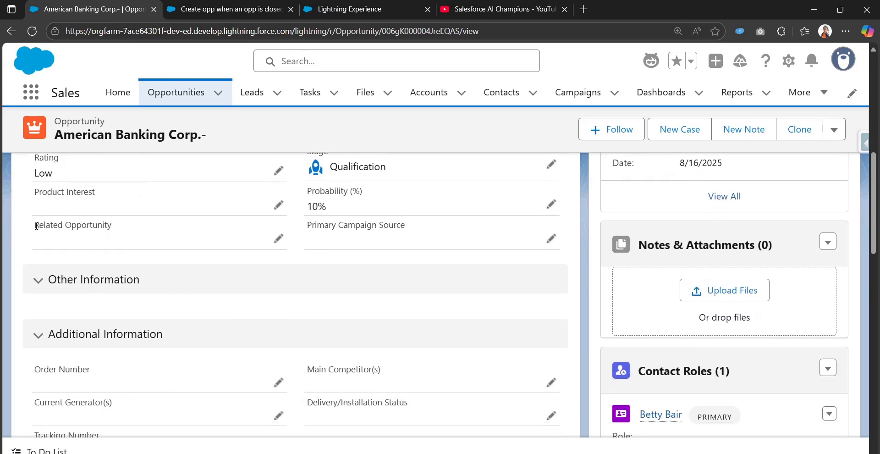
pyautogui.moveTo(36, 226); pyautogui.dragTo(121, 234)
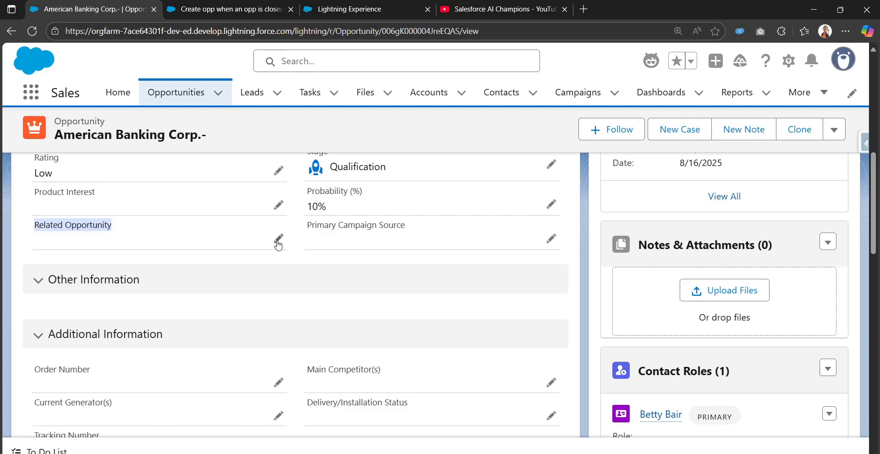
pyautogui.scroll(5, 387, 280)
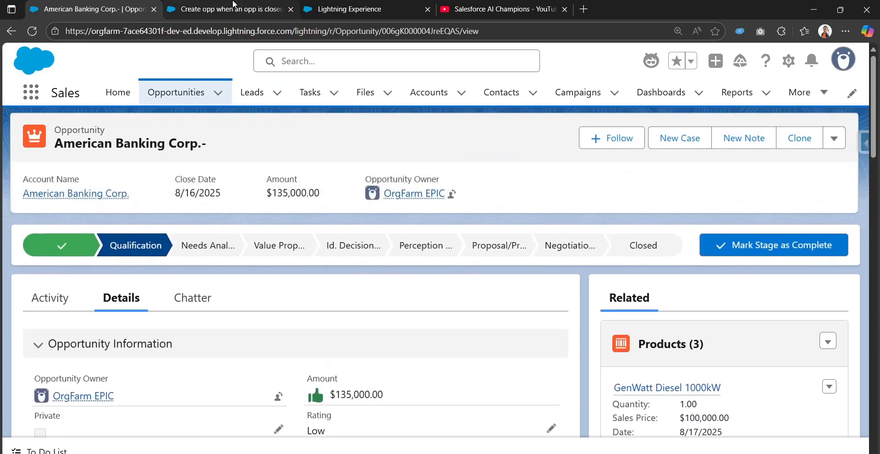
pyautogui.click(233, 8)
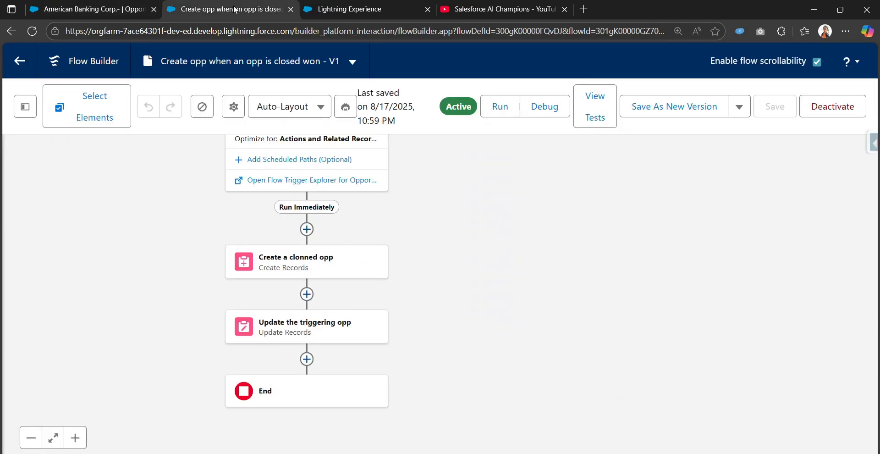
pyautogui.moveTo(446, 220); pyautogui.dragTo(485, 298)
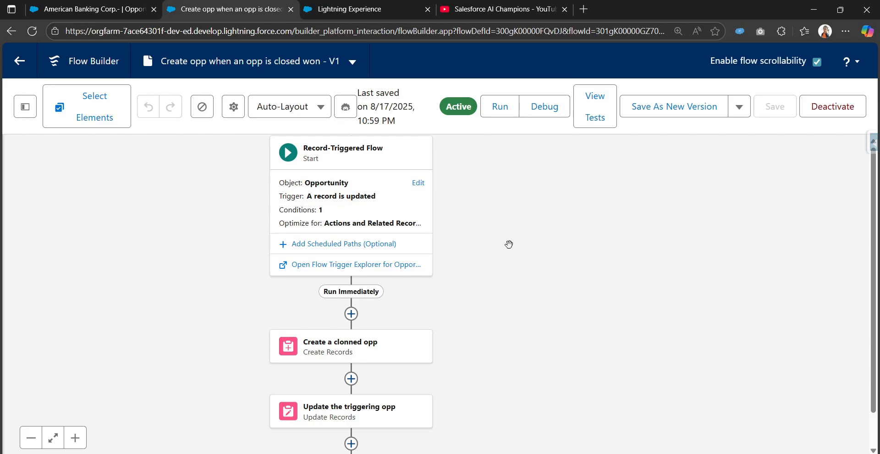
pyautogui.click(418, 183)
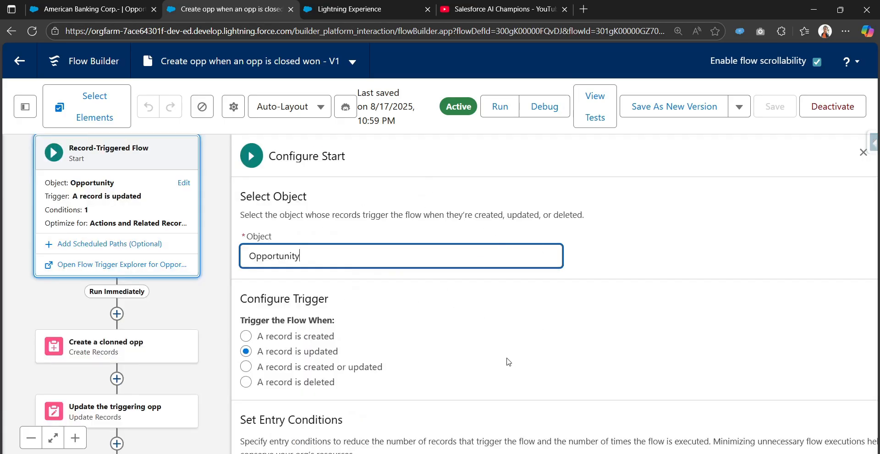
pyautogui.scroll(-1, 553, 372)
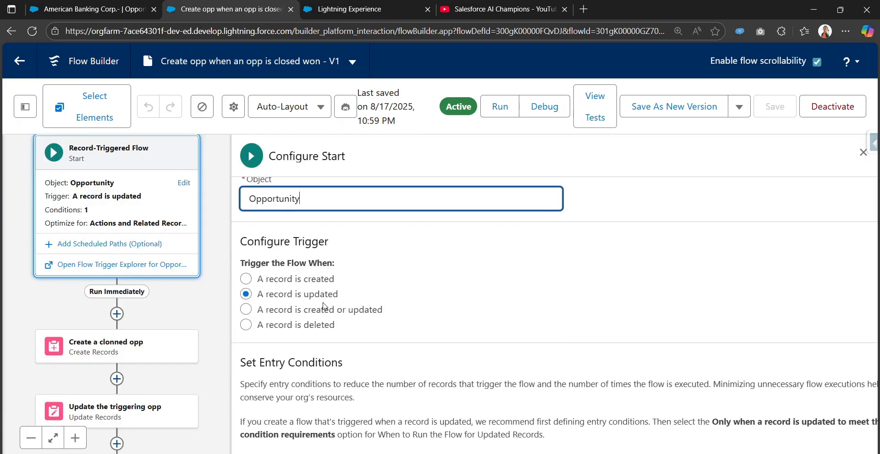
pyautogui.scroll(-3, 366, 298)
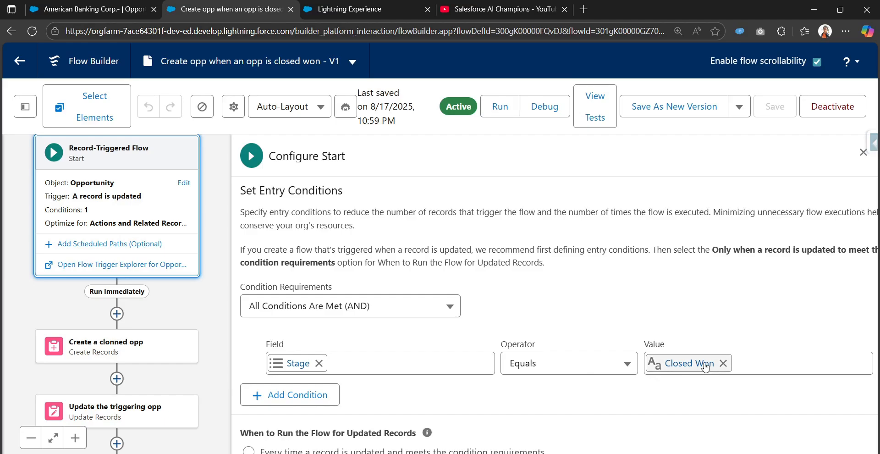
pyautogui.scroll(-2, 615, 363)
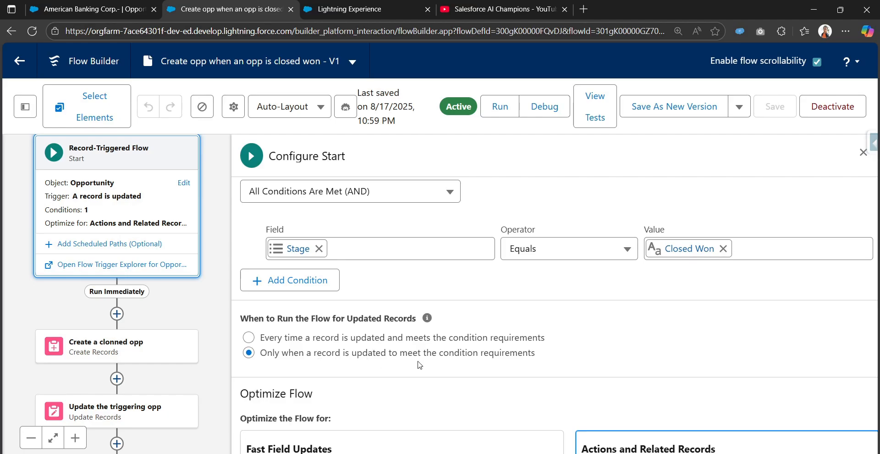
pyautogui.click(864, 152)
pyautogui.moveTo(592, 335); pyautogui.dragTo(549, 145)
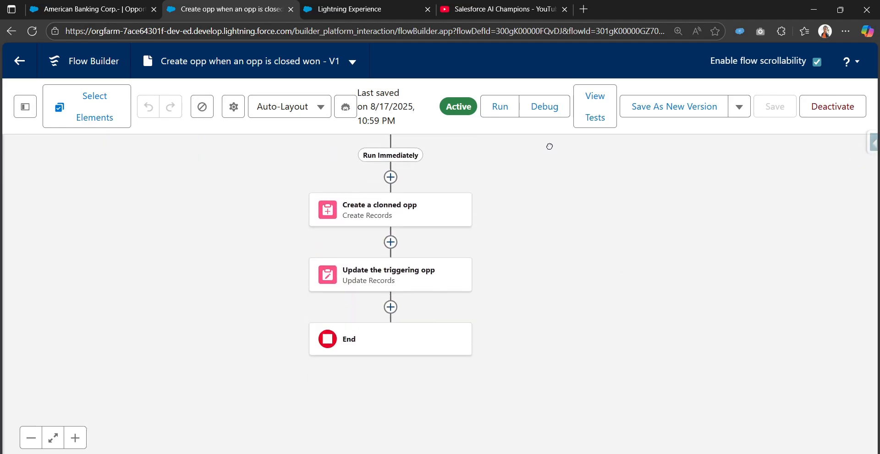
pyautogui.scroll(2, 534, 267)
# Open the Create a clonned opp element's settings and browse them
pyautogui.click(410, 261)
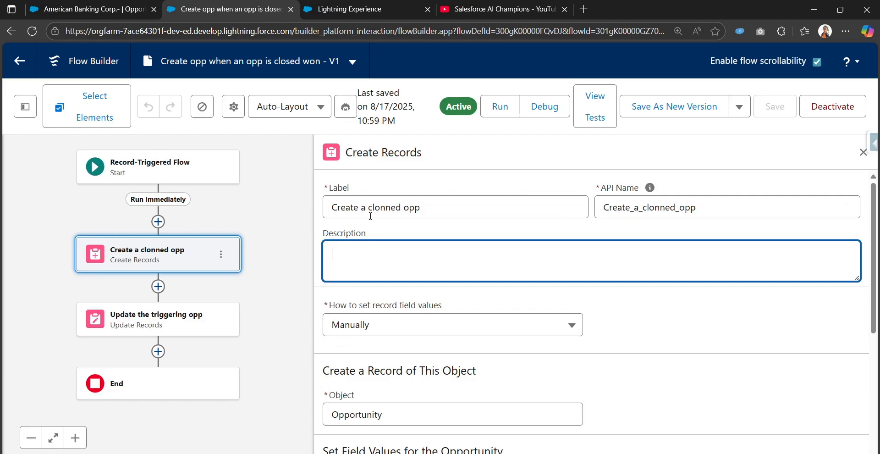
pyautogui.scroll(-3, 454, 257)
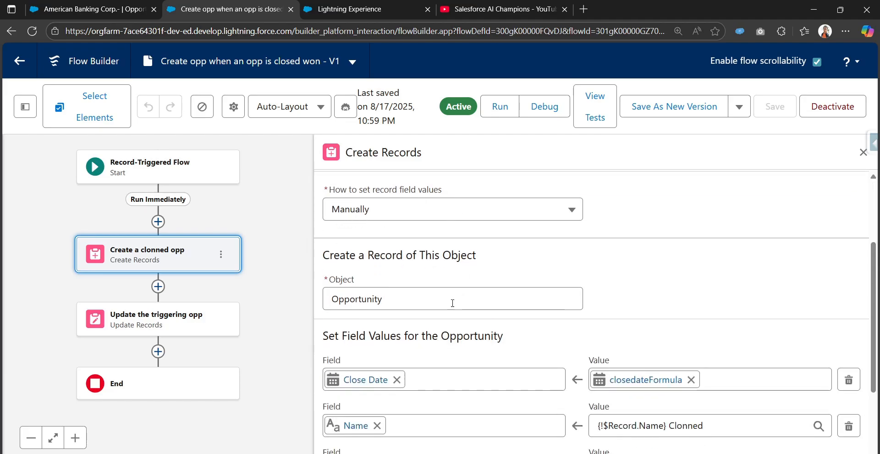
pyautogui.scroll(-1, 437, 293)
pyautogui.scroll(1, 436, 286)
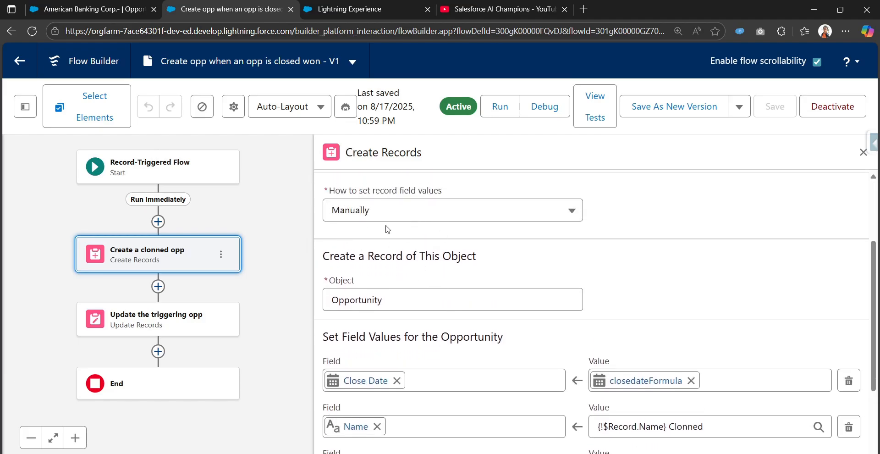
pyautogui.scroll(-2, 394, 339)
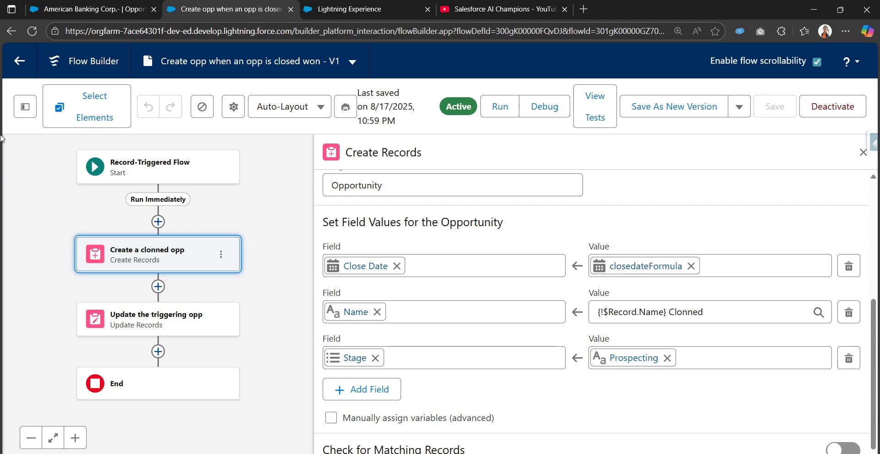
# Confirm closedateFormula is TODAY()+10 without editing it, then view the clone's field values
pyautogui.click(17, 113)
pyautogui.click(82, 313)
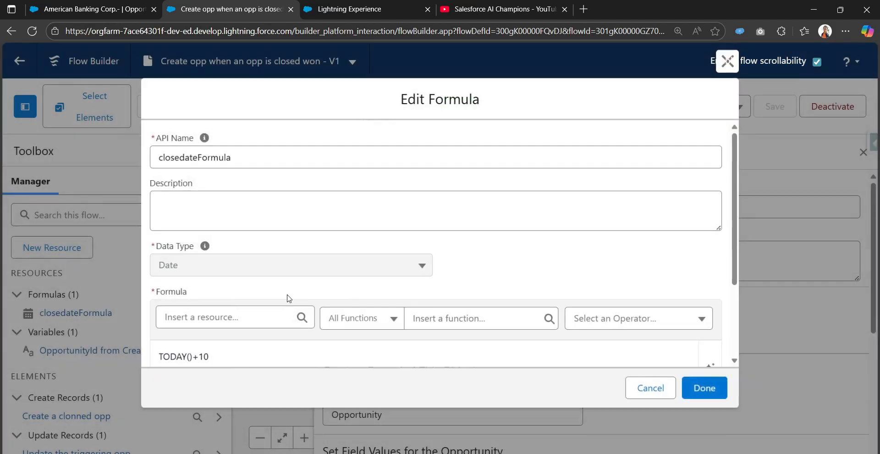
pyautogui.scroll(-3, 202, 279)
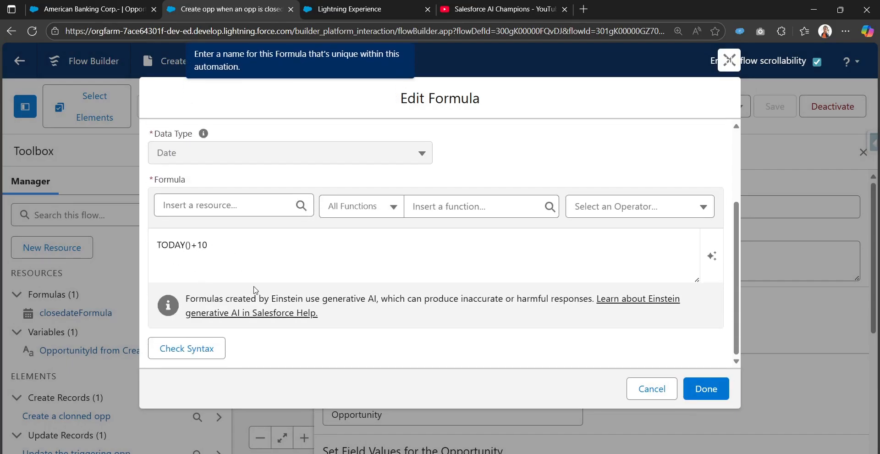
pyautogui.click(658, 384)
pyautogui.click(217, 154)
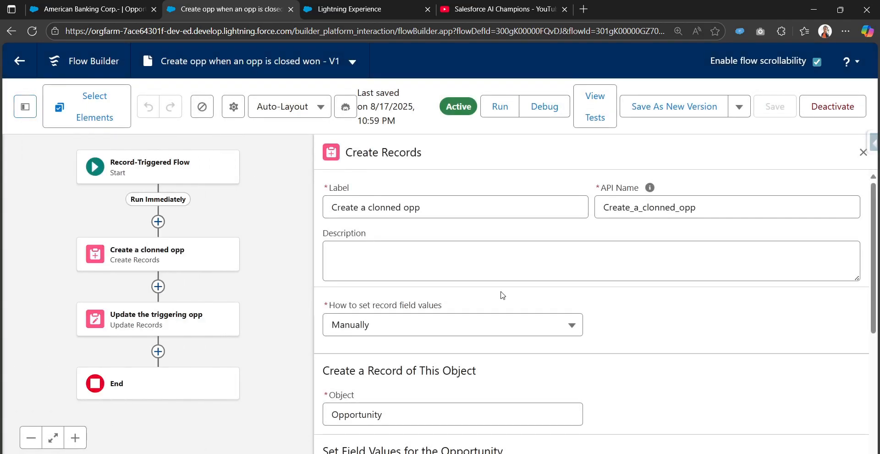
pyautogui.scroll(-5, 503, 295)
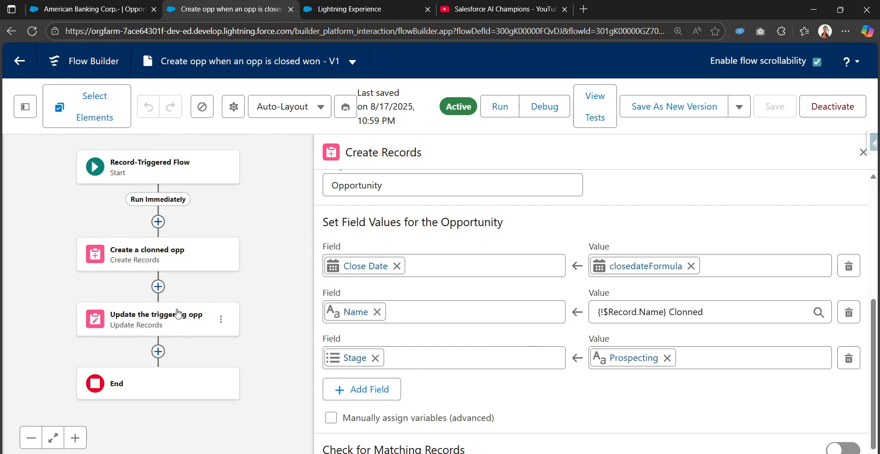
# Review Update the triggering opp: Related Opportunity set from the clone's OpportunityId
pyautogui.click(183, 327)
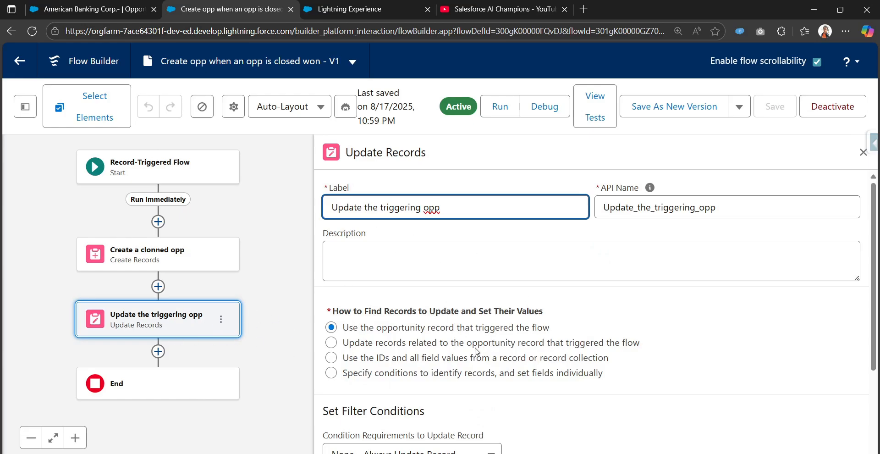
pyautogui.scroll(-1, 479, 352)
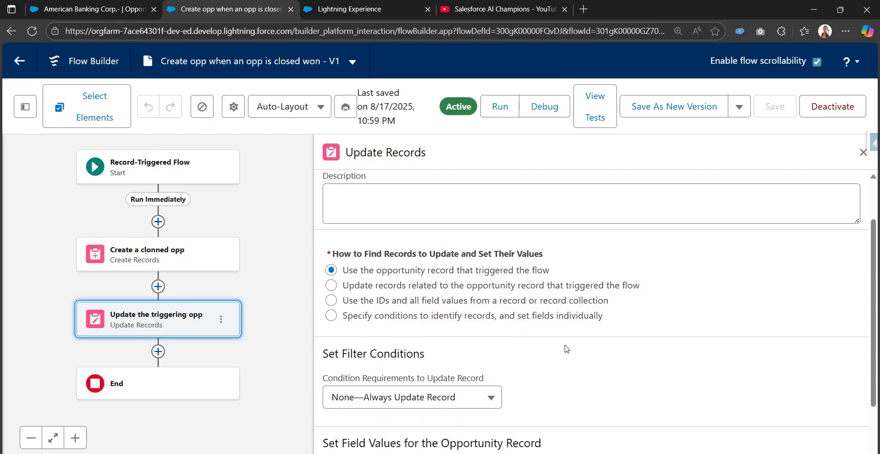
pyautogui.scroll(-1, 566, 349)
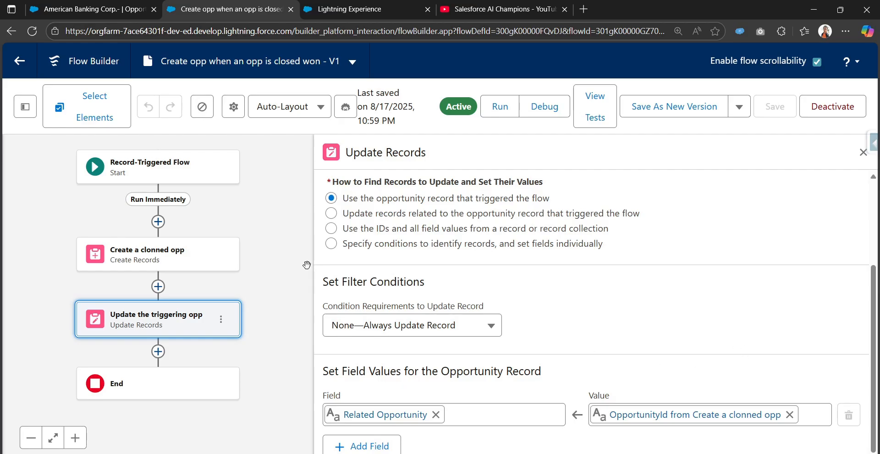
# View the American Banking Corp.- opportunity record again
pyautogui.click(124, 7)
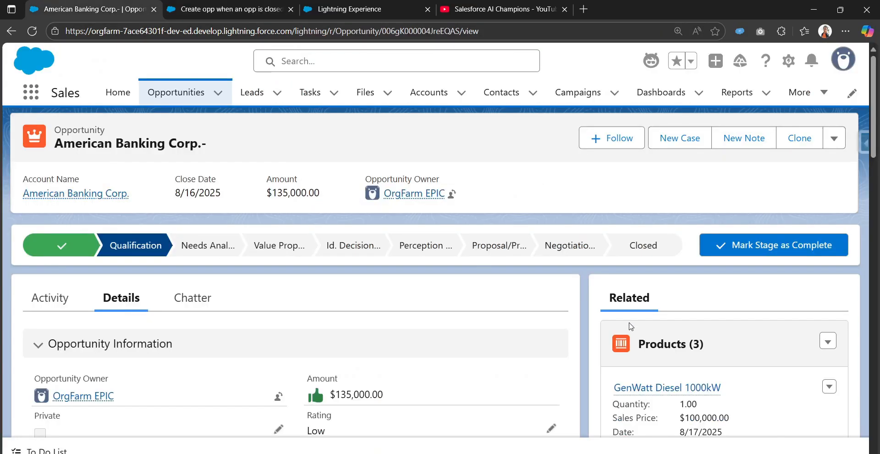
pyautogui.scroll(-1, 632, 308)
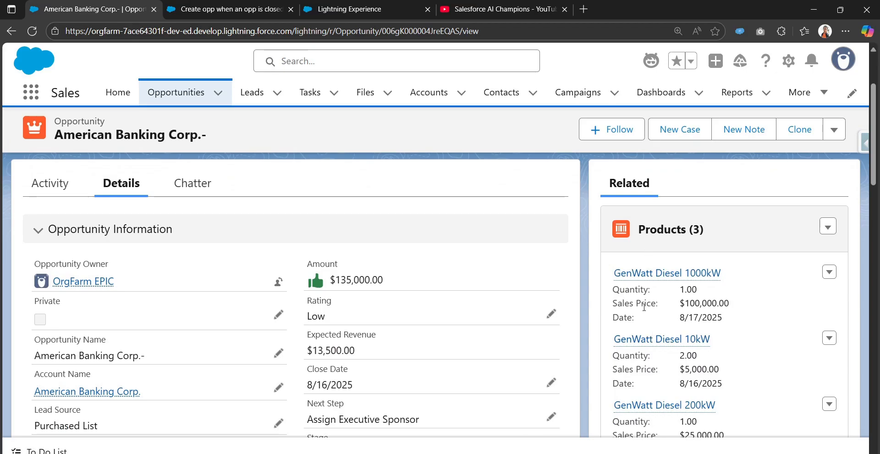
pyautogui.scroll(2, 576, 292)
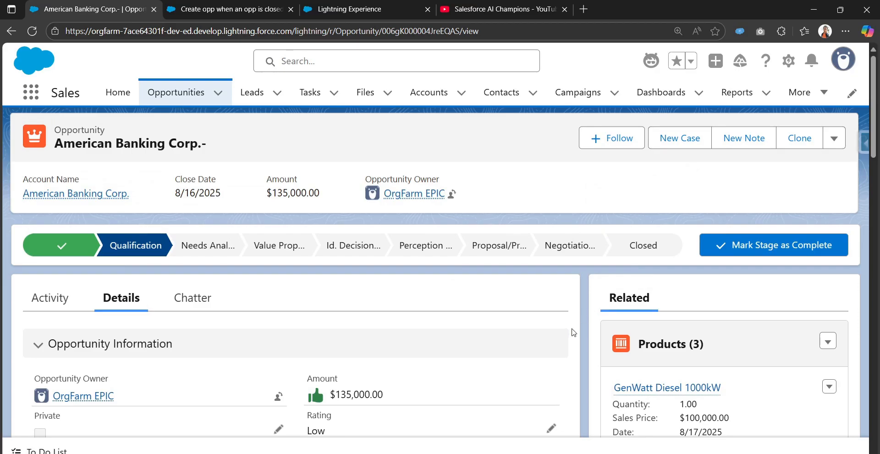
pyautogui.scroll(-1, 581, 325)
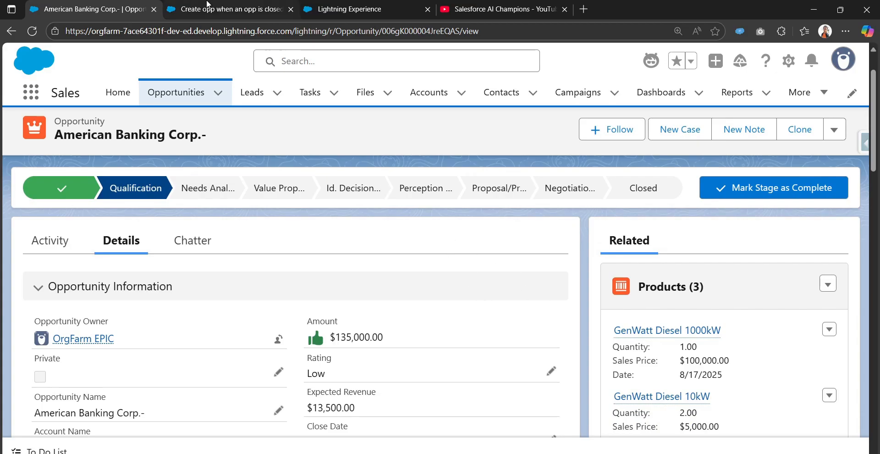
# Recheck the Create a clonned opp element's settings in the flow
pyautogui.click(224, 9)
pyautogui.click(131, 259)
pyautogui.scroll(-2, 548, 329)
pyautogui.scroll(-2, 547, 329)
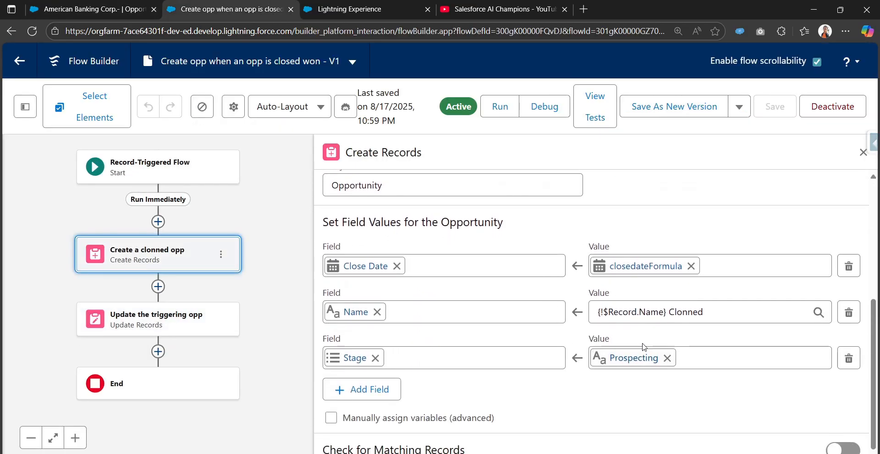
# Preview the three GenWatt Diesel products totalling $135,000.00 on the opportunity
pyautogui.click(97, 8)
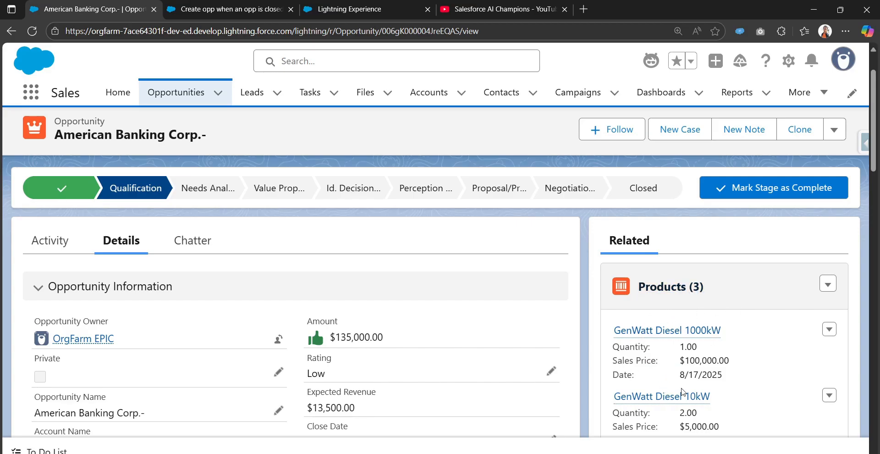
pyautogui.scroll(-2, 677, 392)
pyautogui.scroll(1, 527, 387)
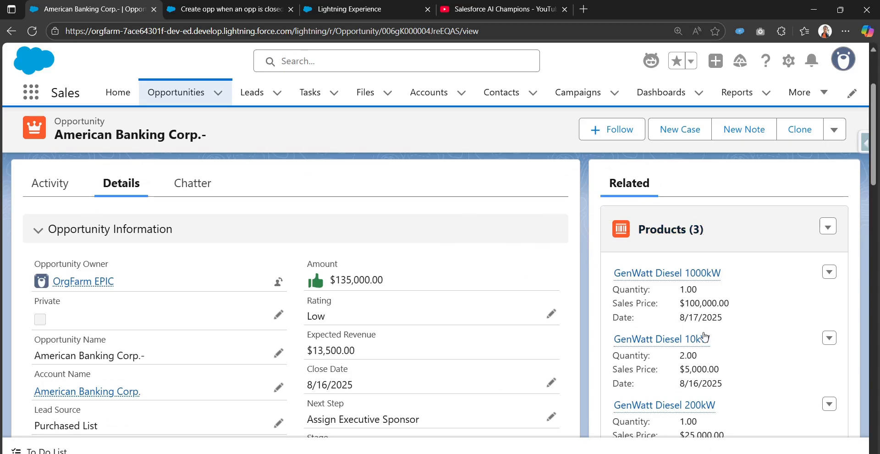
pyautogui.moveTo(690, 282)
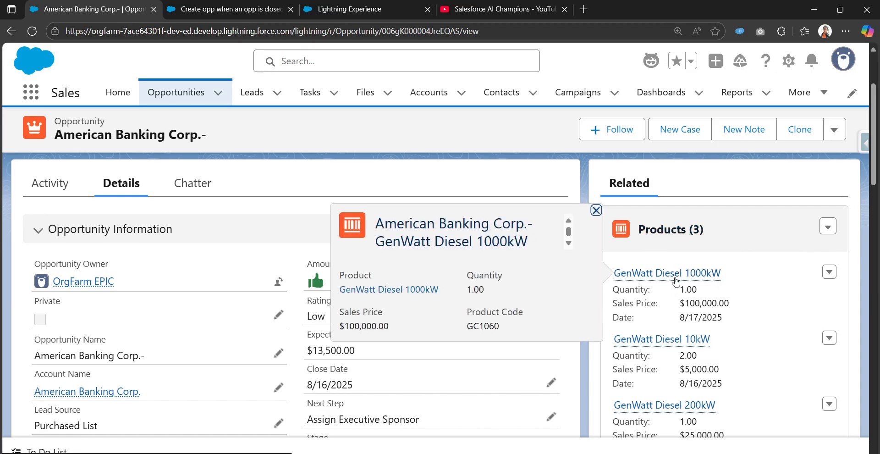
pyautogui.moveTo(689, 408)
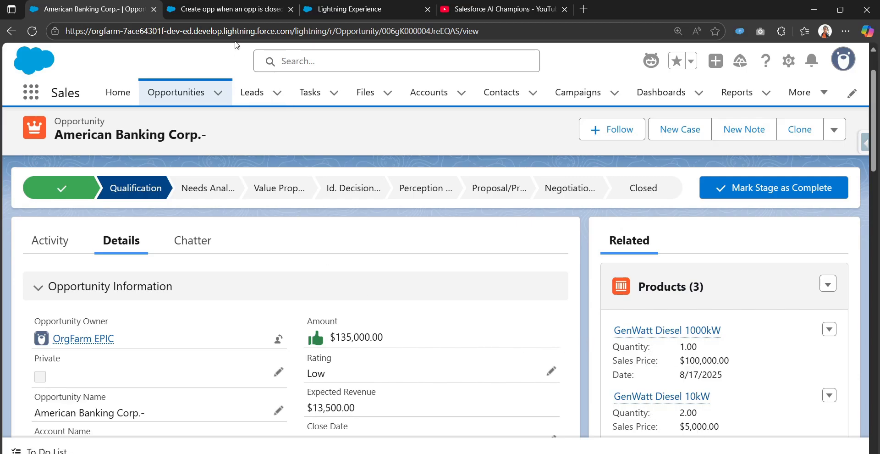
# Save the flow as new version V3 and close the Create Records settings
pyautogui.click(226, 9)
pyautogui.click(654, 105)
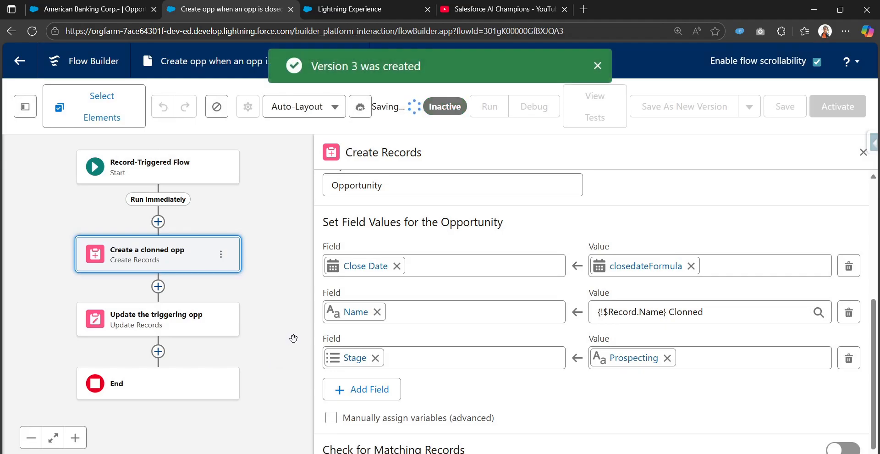
pyautogui.click(863, 152)
# Insert a Get Records step directly after Create a clonned opp
pyautogui.click(76, 438)
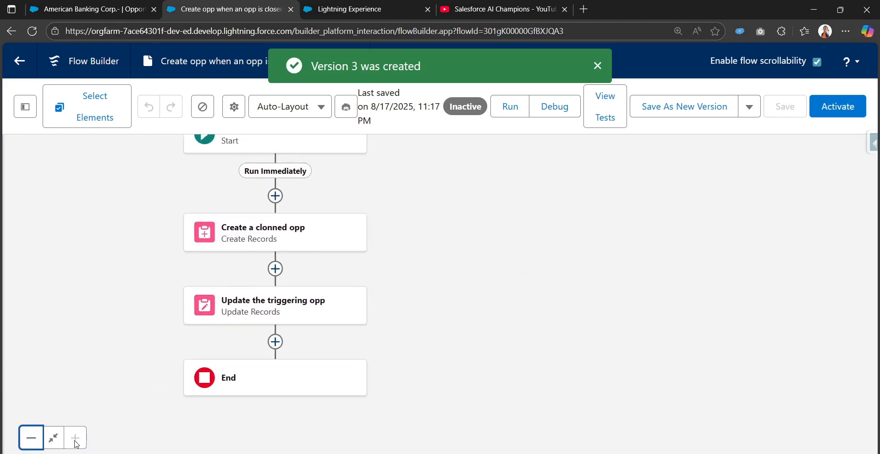
pyautogui.moveTo(392, 252); pyautogui.dragTo(449, 256)
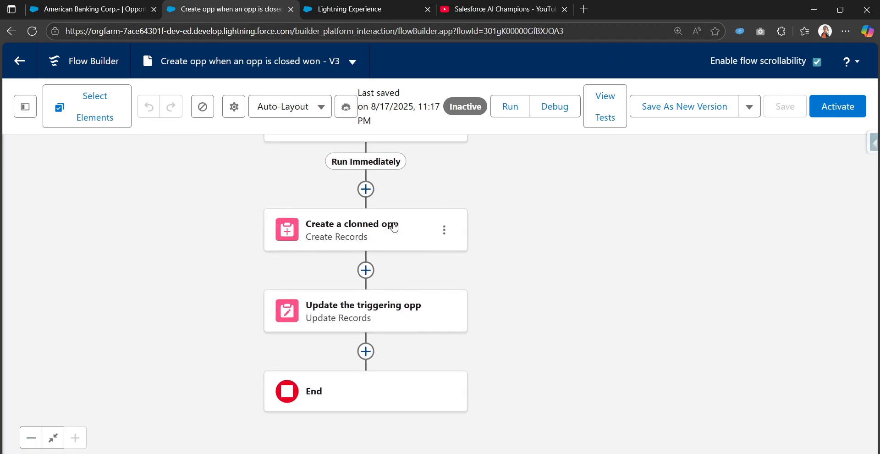
pyautogui.click(365, 270)
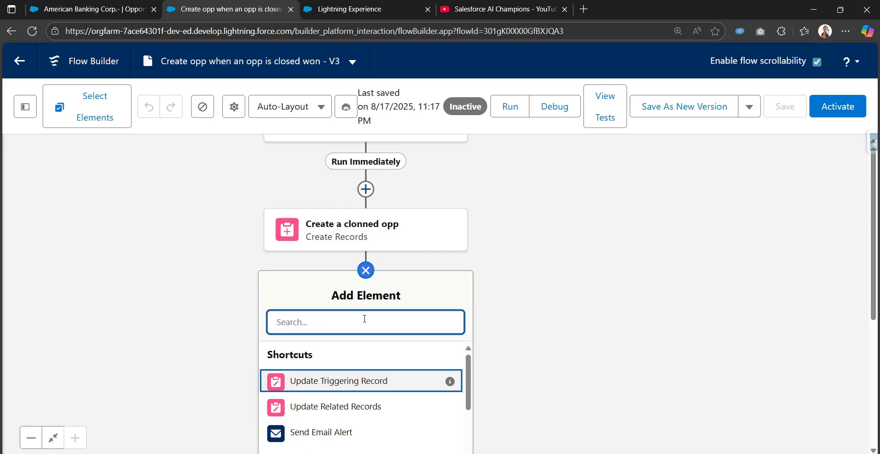
pyautogui.write('get')
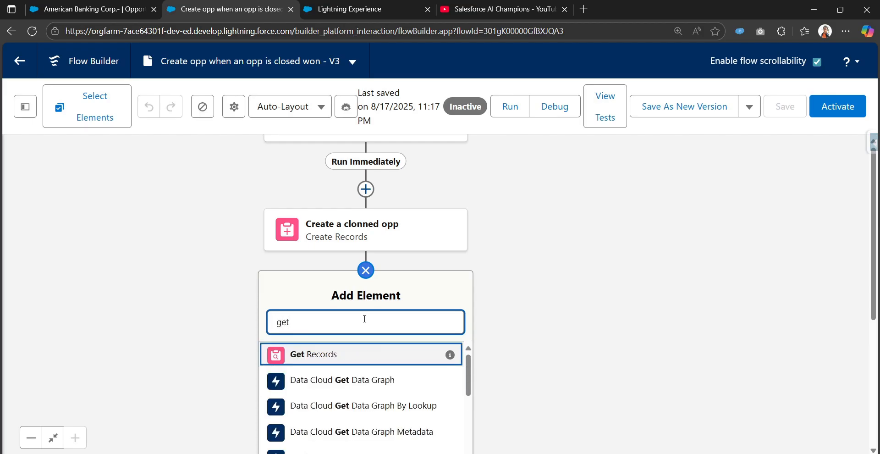
pyautogui.click(364, 367)
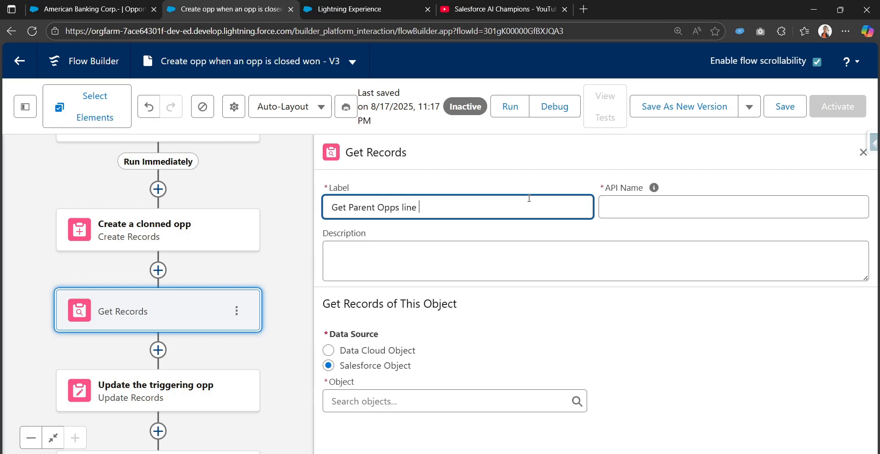
# Label the step 'Get Parent Opps line items' and query the Opportunity Product object
pyautogui.write('s')
pyautogui.click(654, 188)
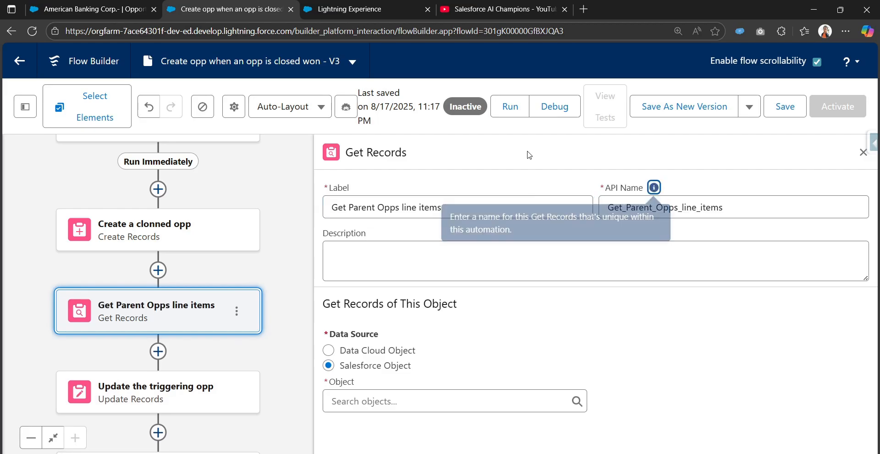
pyautogui.click(413, 394)
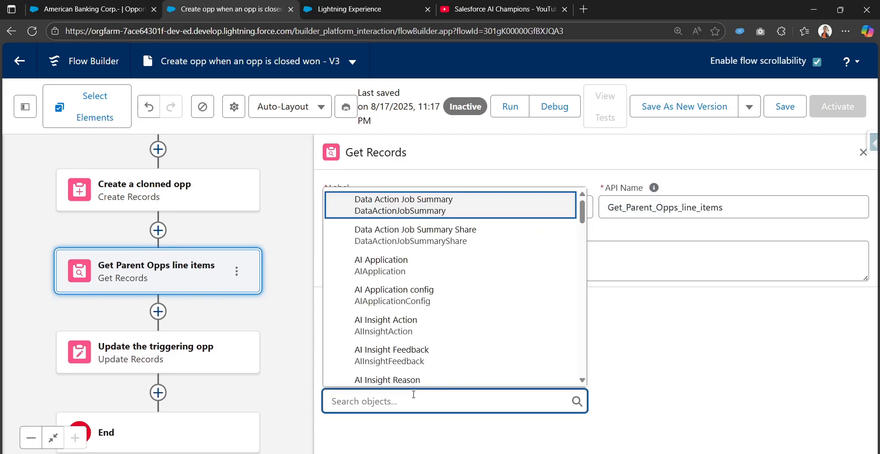
pyautogui.write('opprt')
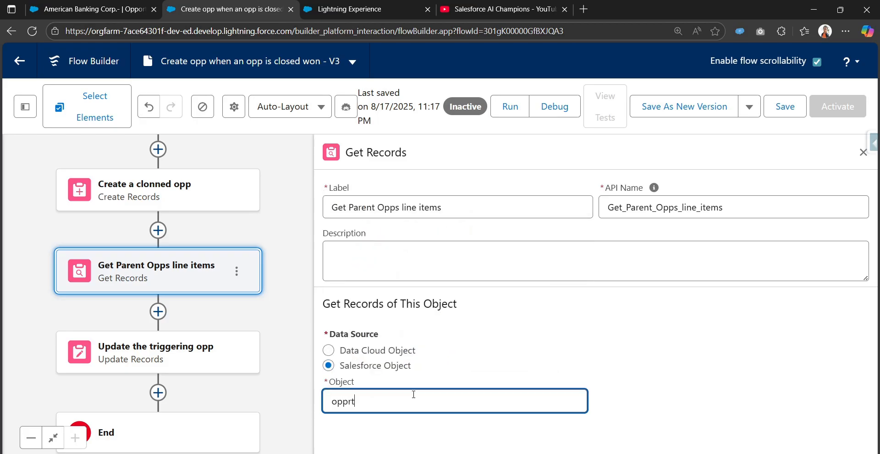
pyautogui.write('u')
pyautogui.press('BackSpace')
pyautogui.press('BackSpace')
pyautogui.press('BackSpace')
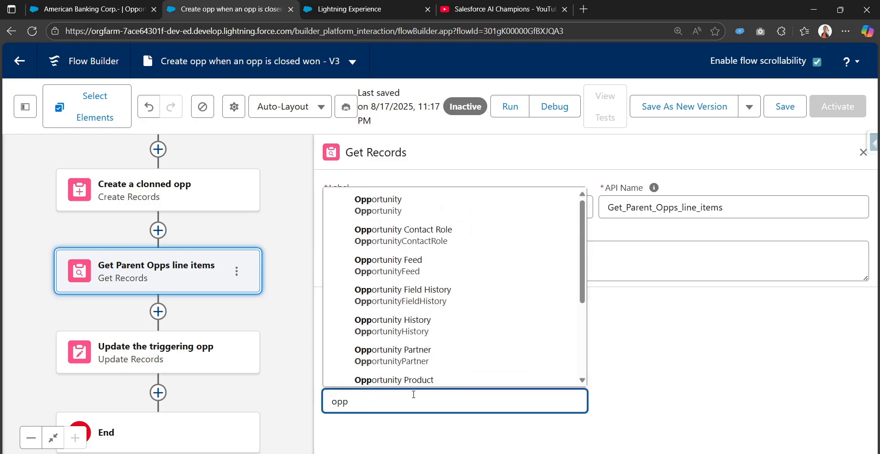
pyautogui.write('ortunity pr')
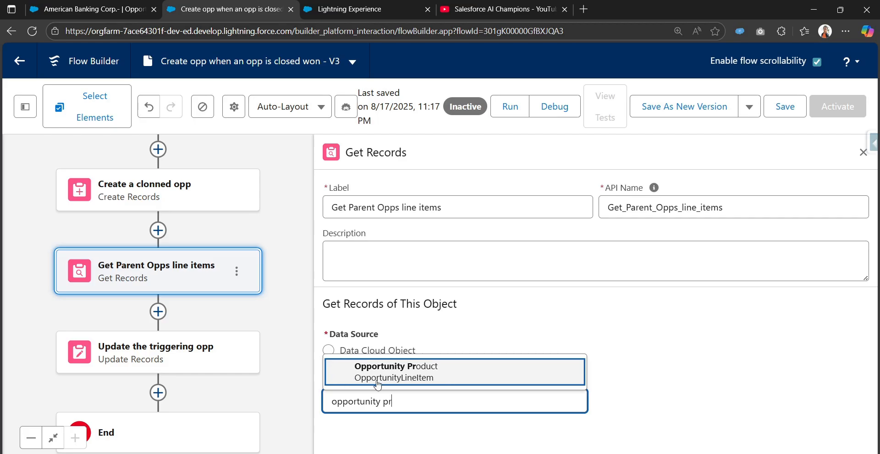
pyautogui.click(461, 381)
# Add a filter condition on the Opportunity ID field
pyautogui.scroll(-5, 486, 429)
pyautogui.scroll(3, 409, 227)
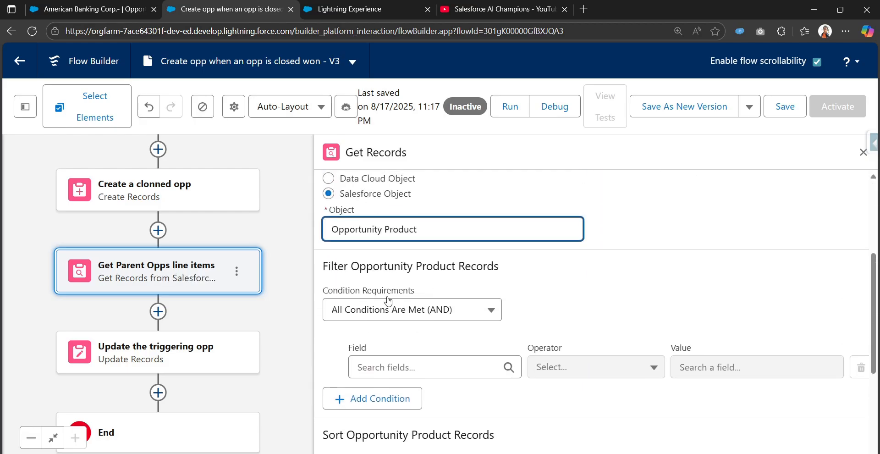
pyautogui.click(431, 372)
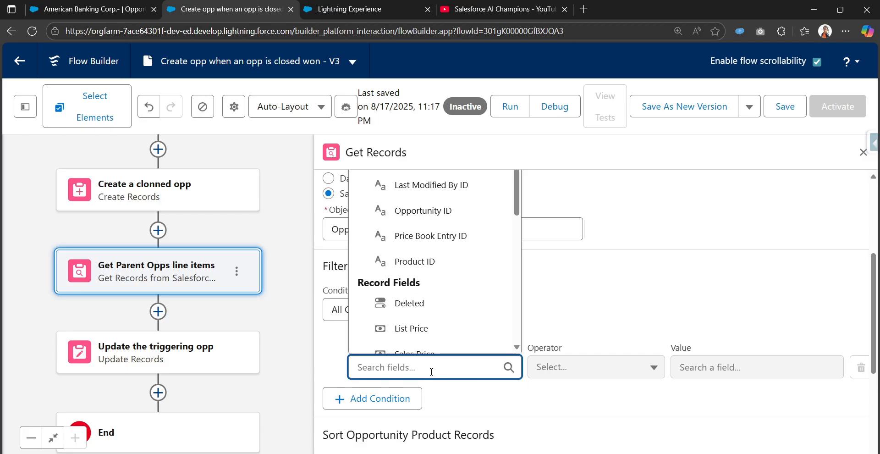
pyautogui.write('opp')
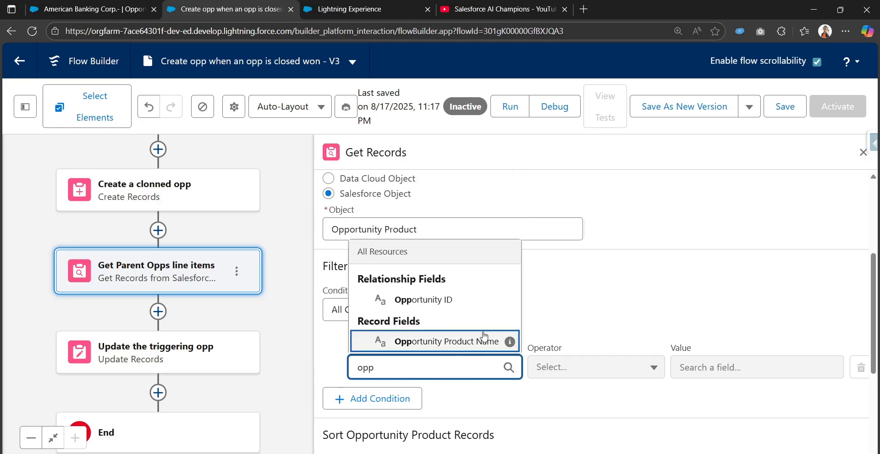
pyautogui.click(447, 304)
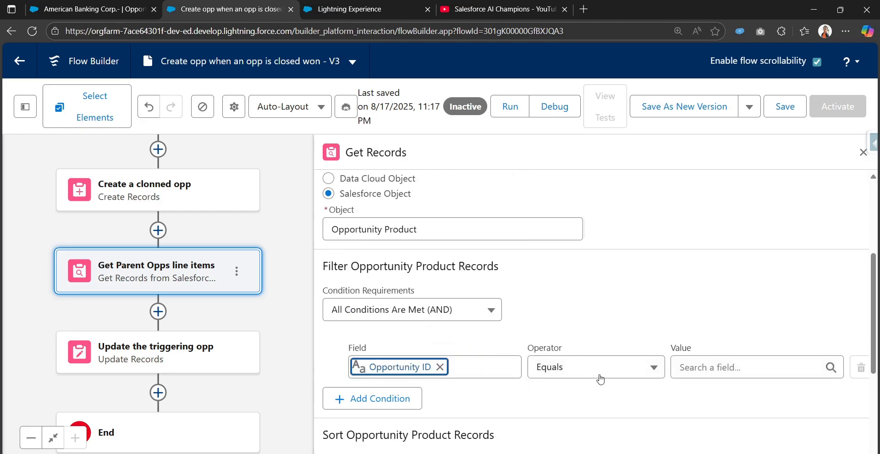
# Make Opportunity ID equal {!$Record.Id} and store all matching records
pyautogui.click(705, 370)
pyautogui.write('tri')
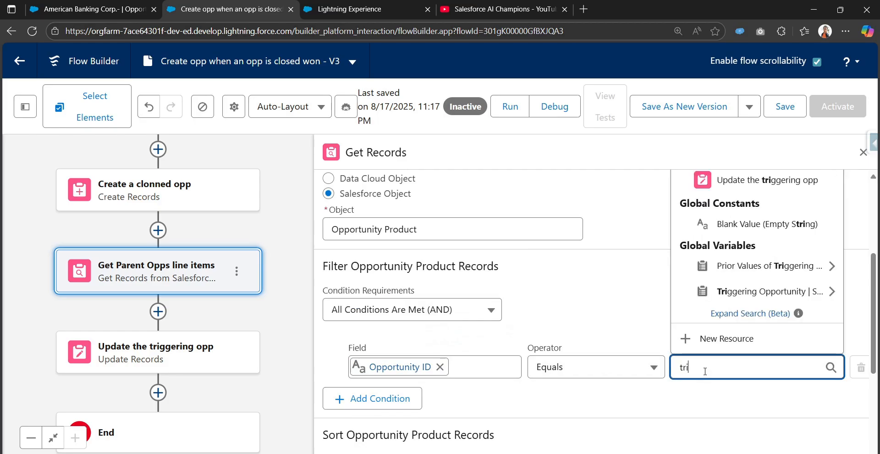
pyautogui.write('i')
pyautogui.press('BackSpace')
pyautogui.write('gg')
pyautogui.click(737, 292)
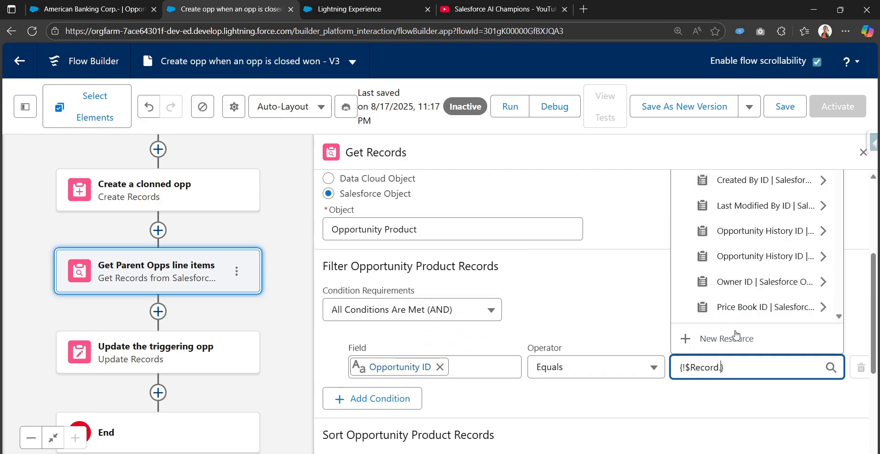
pyautogui.write('Id')
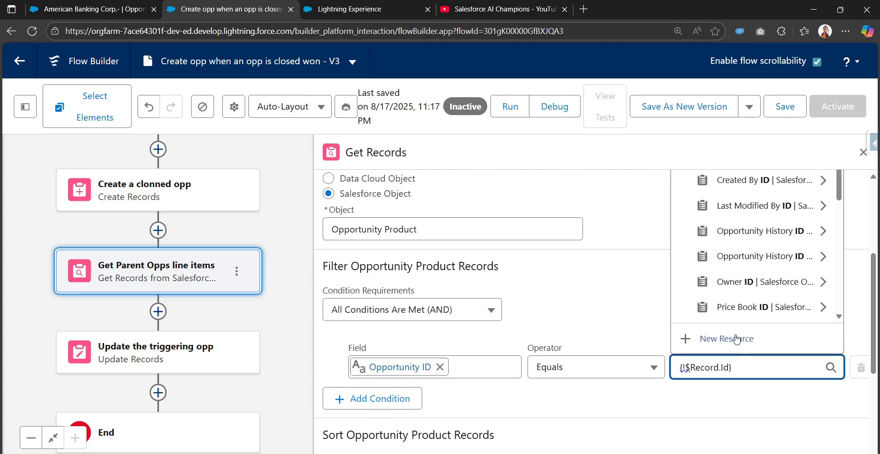
pyautogui.scroll(-2, 769, 308)
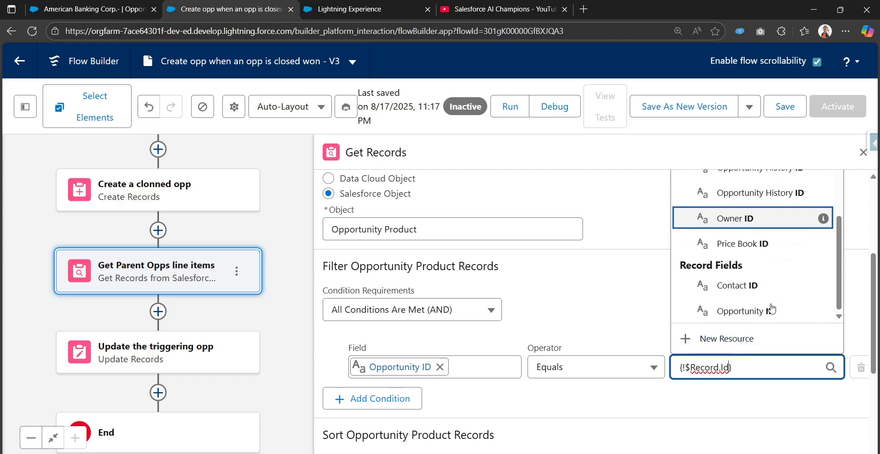
pyautogui.click(795, 319)
pyautogui.scroll(-5, 593, 325)
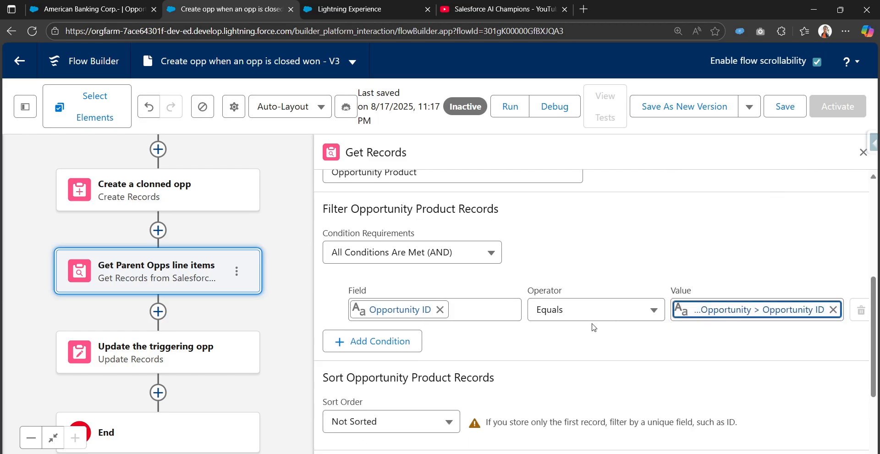
pyautogui.click(383, 387)
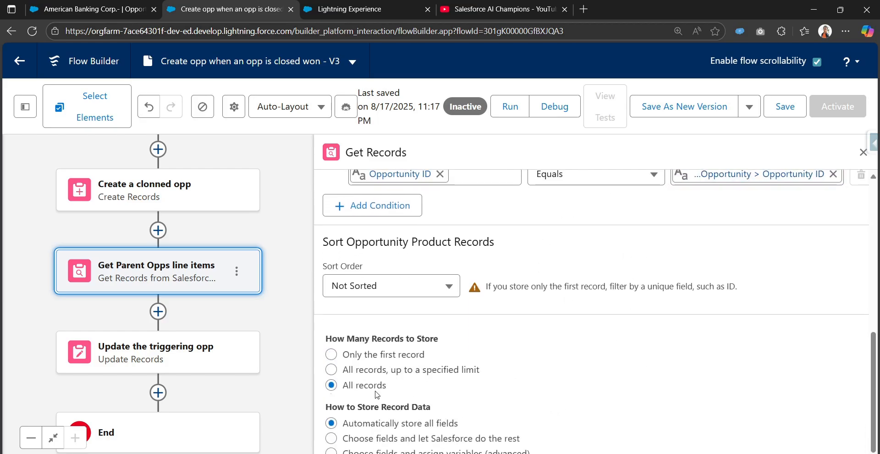
# Glance at the opportunity record again, then return to the flow
pyautogui.hotkey('ctrl', 'shift', 'Tab')
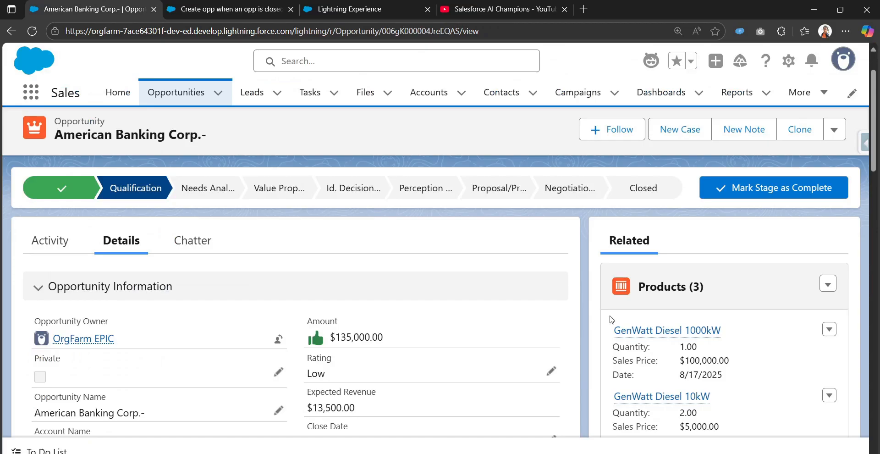
pyautogui.scroll(-3, 669, 299)
pyautogui.scroll(1, 670, 292)
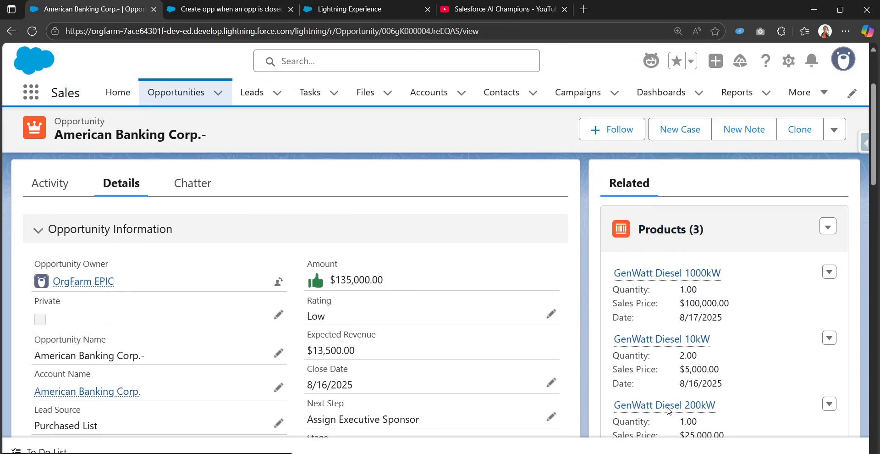
pyautogui.click(271, 10)
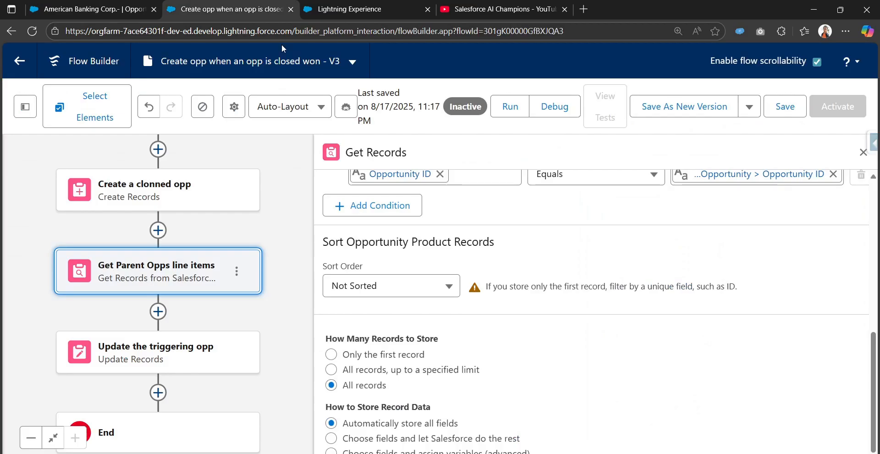
# Close the Get Parent Opps line items settings and save the V3 flow
pyautogui.moveTo(213, 267); pyautogui.dragTo(249, 251)
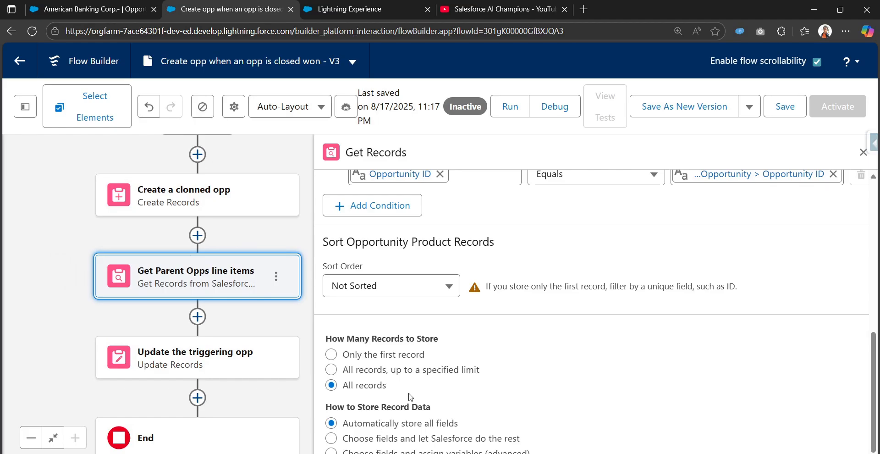
pyautogui.click(227, 282)
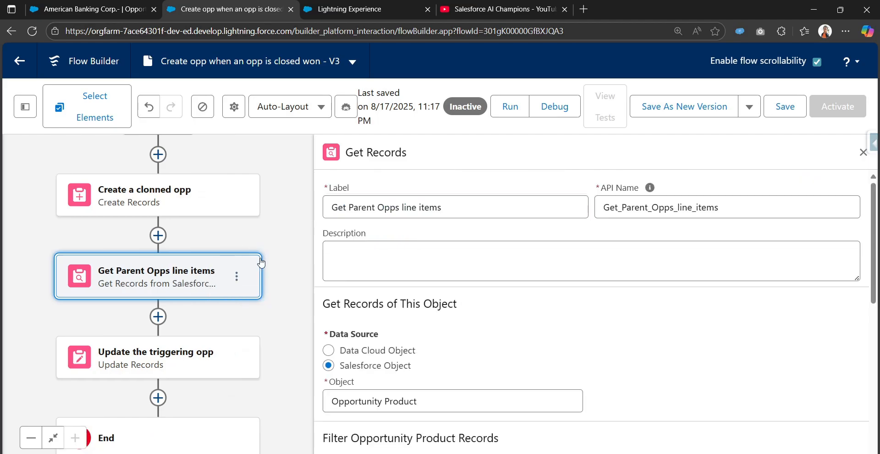
pyautogui.click(861, 153)
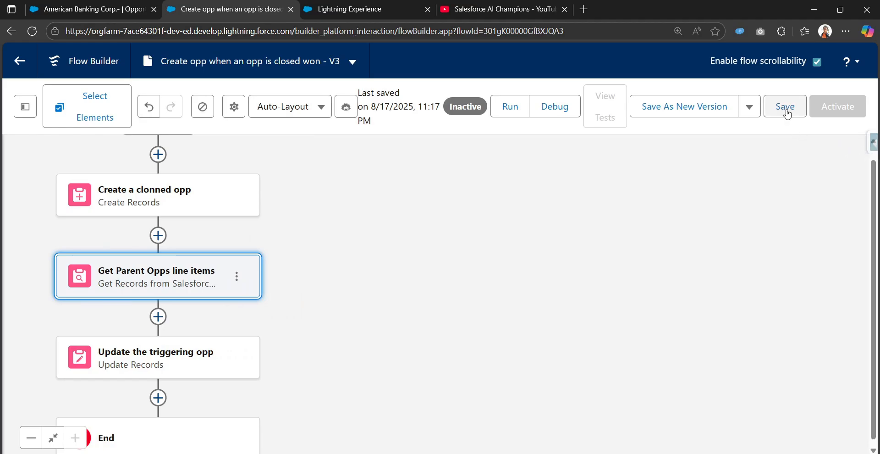
pyautogui.click(785, 109)
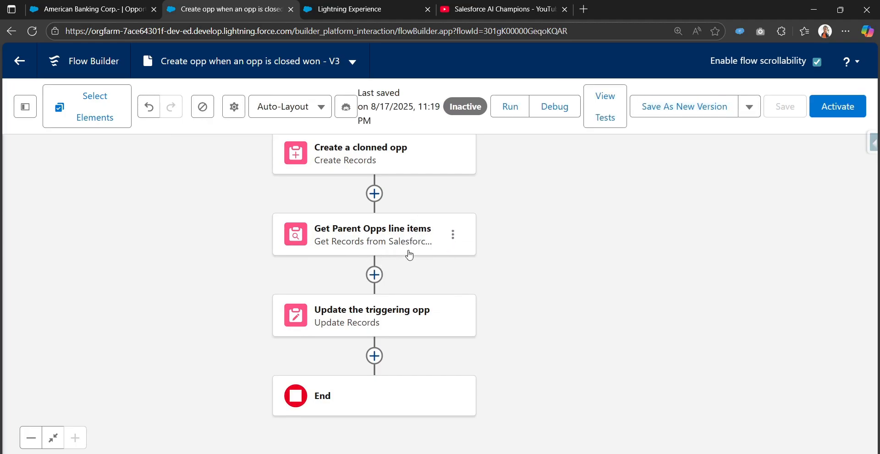
# Add a Decision after Get Parent Opps line items, labelled 'Check opps having opportunity line item'
pyautogui.click(375, 274)
pyautogui.scroll(-1, 426, 278)
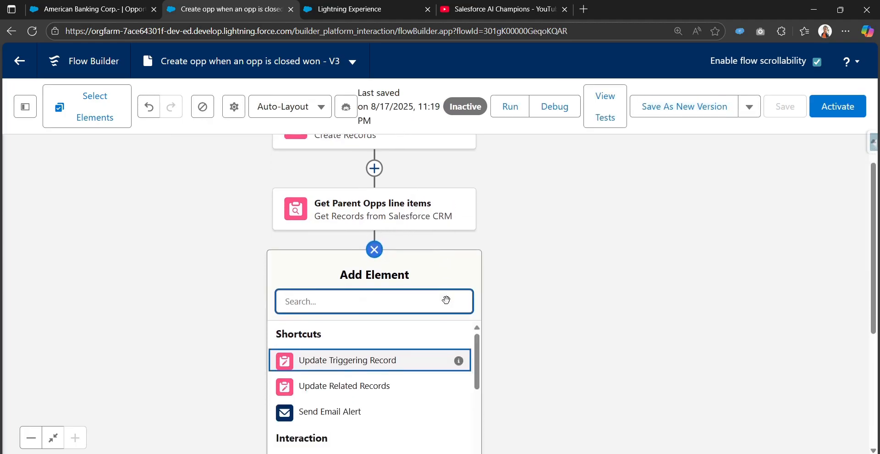
pyautogui.write('deci')
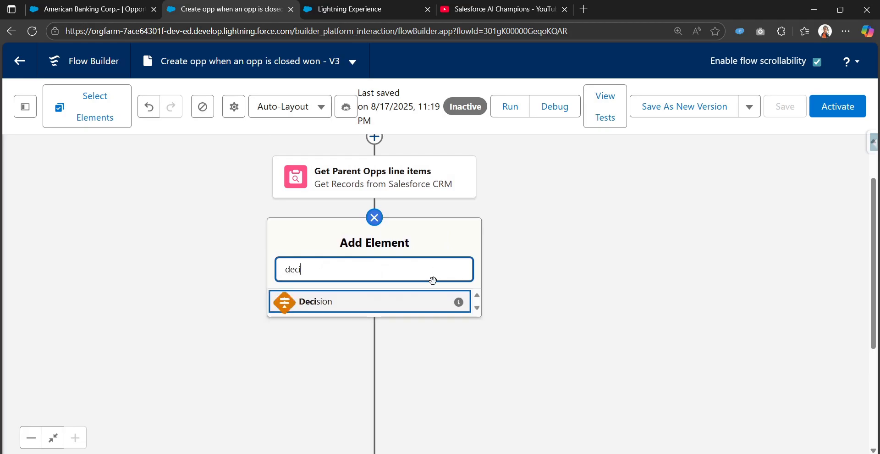
pyautogui.click(403, 301)
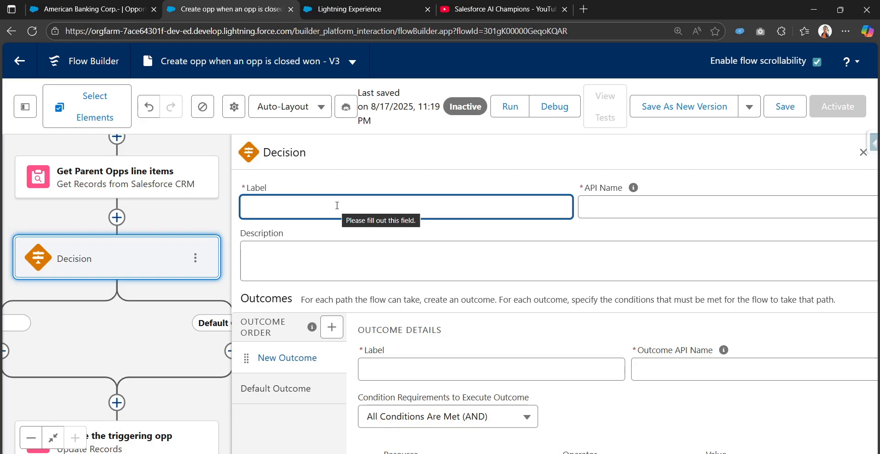
pyautogui.write('Check opps having opportun')
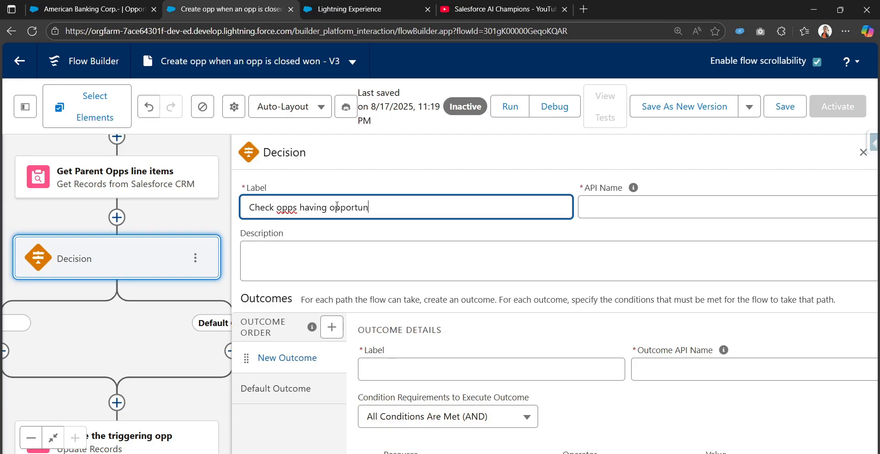
pyautogui.write('ine item')
pyautogui.press('Tab')
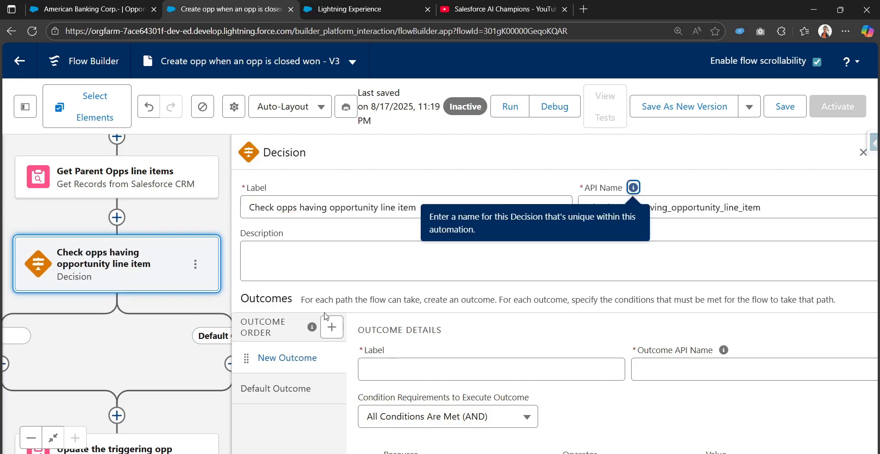
# Name the decision's first outcome 'line items is not empty'
pyautogui.click(430, 374)
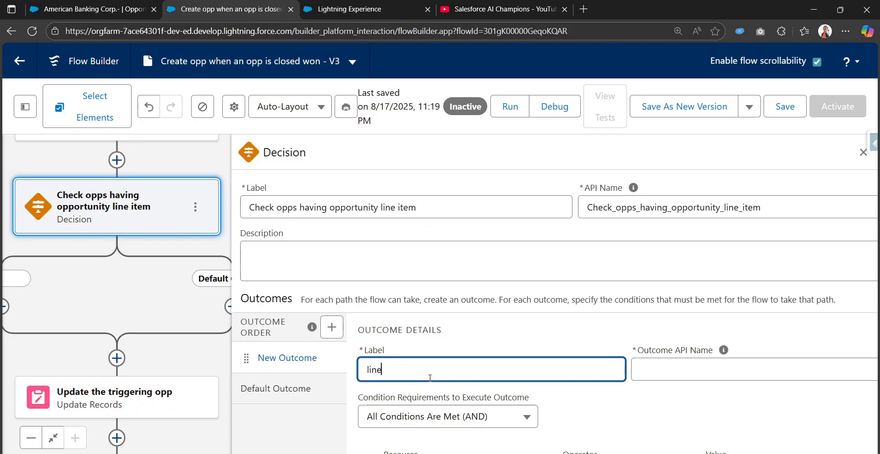
pyautogui.write('line items is not empty')
pyautogui.press('Tab')
pyautogui.scroll(-3, 442, 343)
pyautogui.scroll(1, 442, 343)
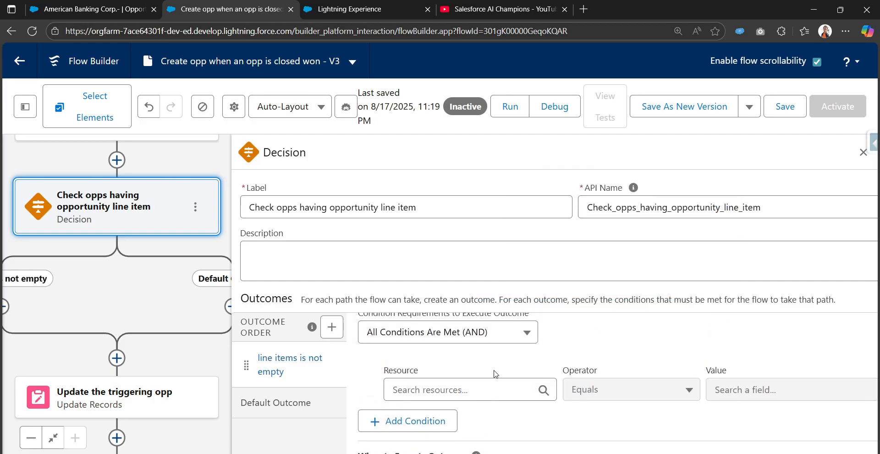
# Set the outcome condition to Get Parent Opps line items Is Null False, then save
pyautogui.click(451, 396)
pyautogui.scroll(-3, 451, 396)
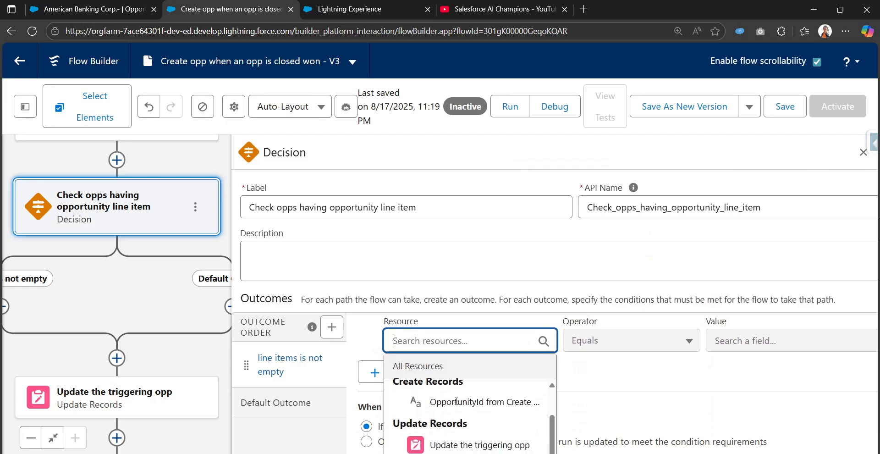
pyautogui.scroll(-1, 147, 391)
pyautogui.scroll(2, 147, 390)
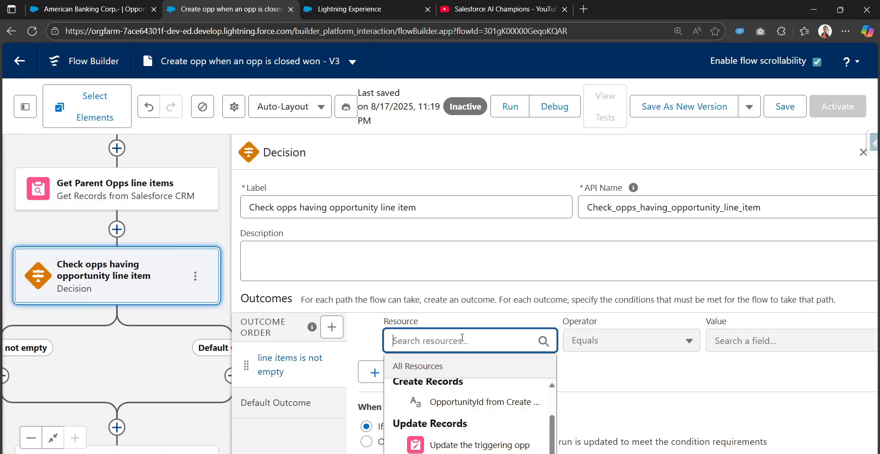
pyautogui.write('get')
pyautogui.scroll(-1, 458, 364)
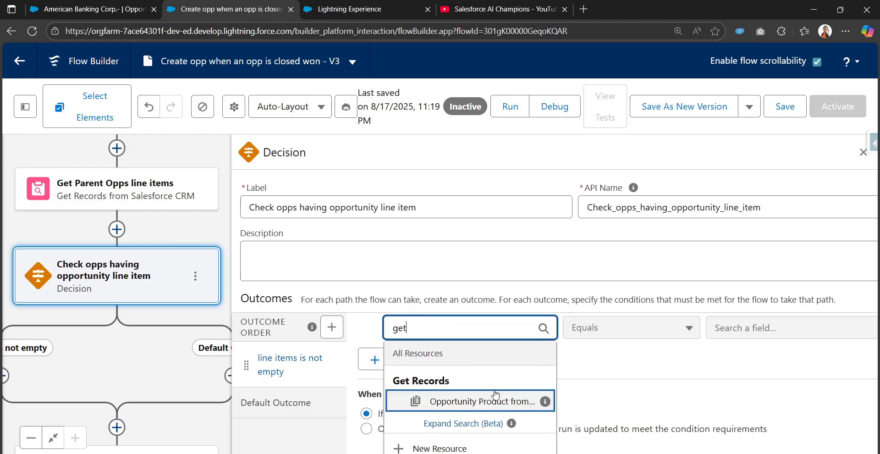
pyautogui.click(516, 403)
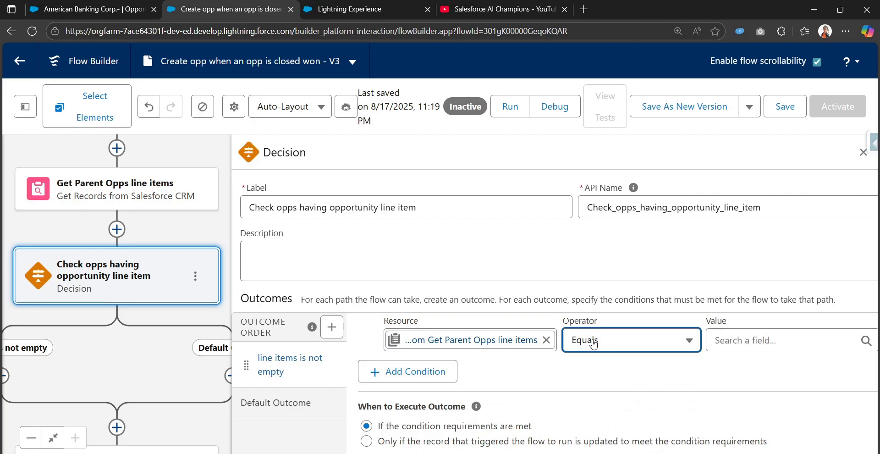
pyautogui.click(594, 344)
pyautogui.click(613, 422)
pyautogui.click(725, 344)
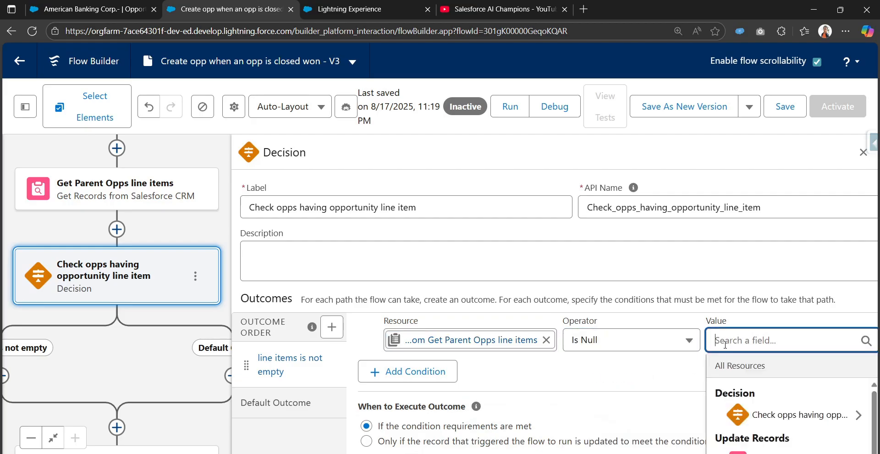
pyautogui.write('fa')
pyautogui.click(743, 414)
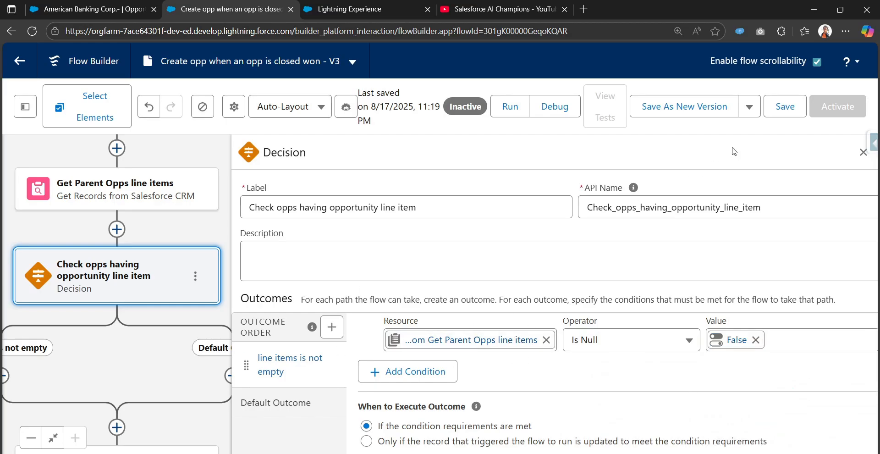
pyautogui.click(783, 113)
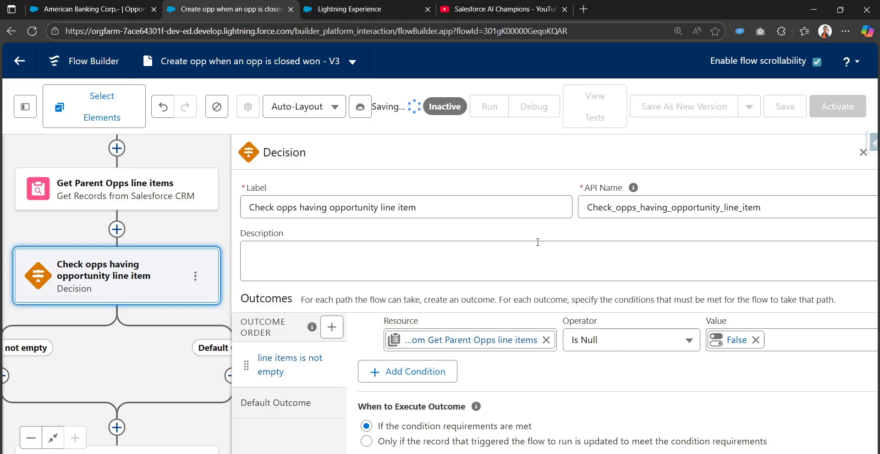
pyautogui.click(863, 152)
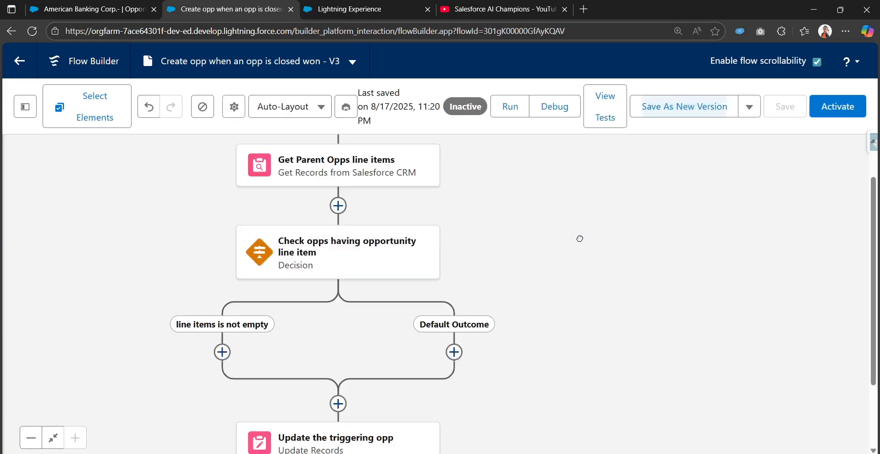
# Zoom out and pan to see both decision branches, then show the Toolbox resources list
pyautogui.click(40, 434)
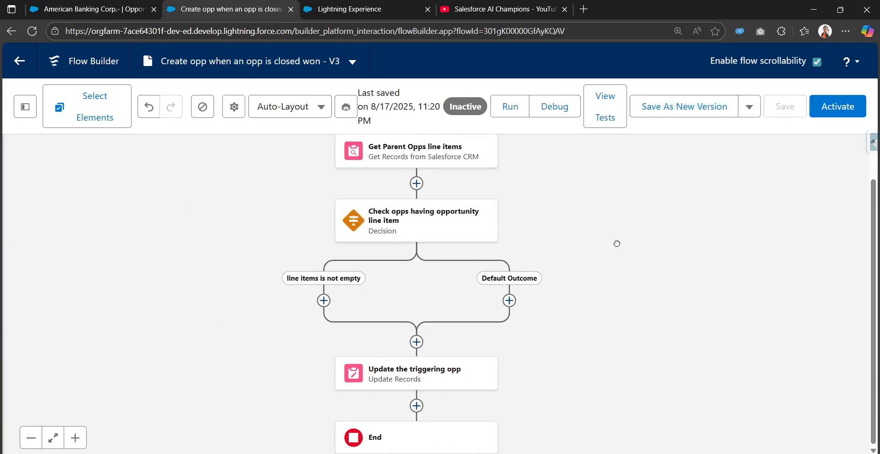
pyautogui.moveTo(617, 241); pyautogui.dragTo(556, 328)
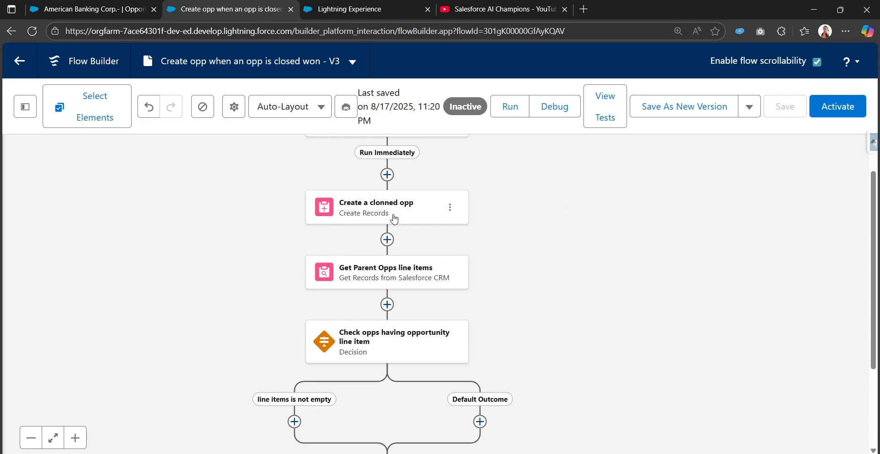
pyautogui.moveTo(515, 326); pyautogui.dragTo(514, 237)
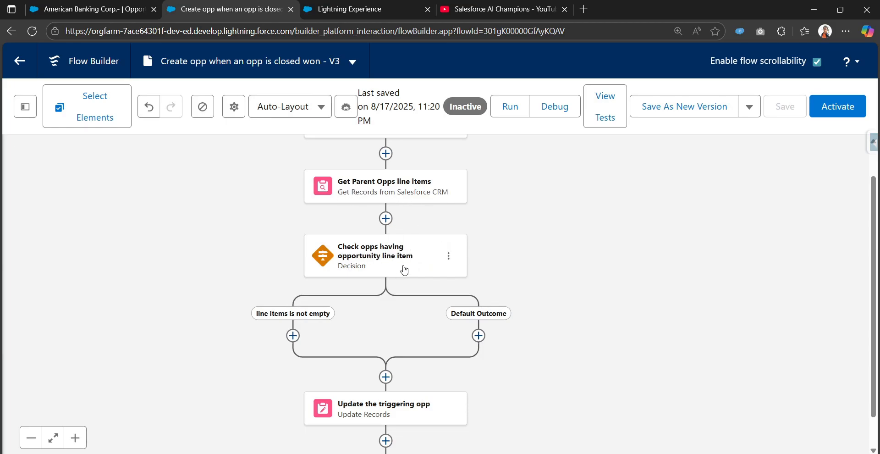
pyautogui.moveTo(525, 248); pyautogui.dragTo(583, 215)
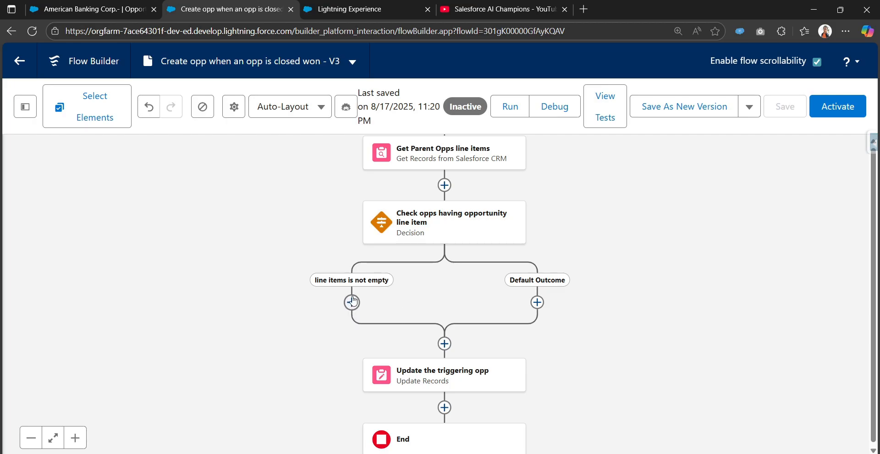
pyautogui.click(25, 106)
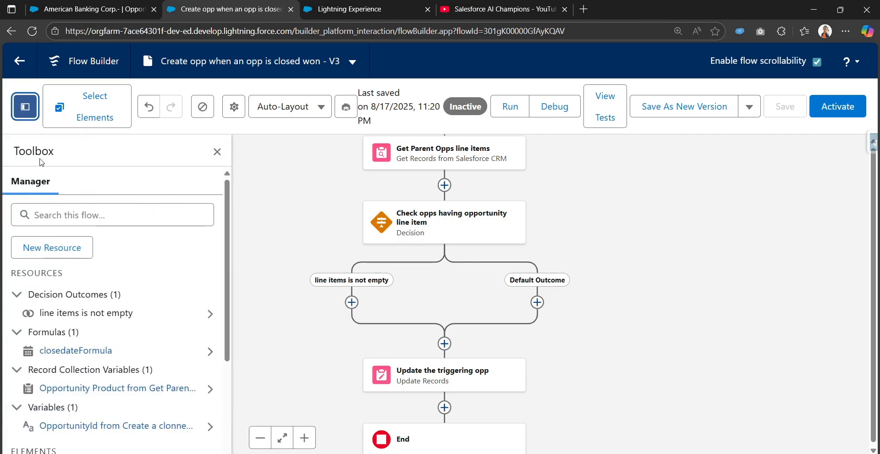
# Create a new Variable resource with the API name oppProductVar
pyautogui.click(66, 247)
pyautogui.click(307, 202)
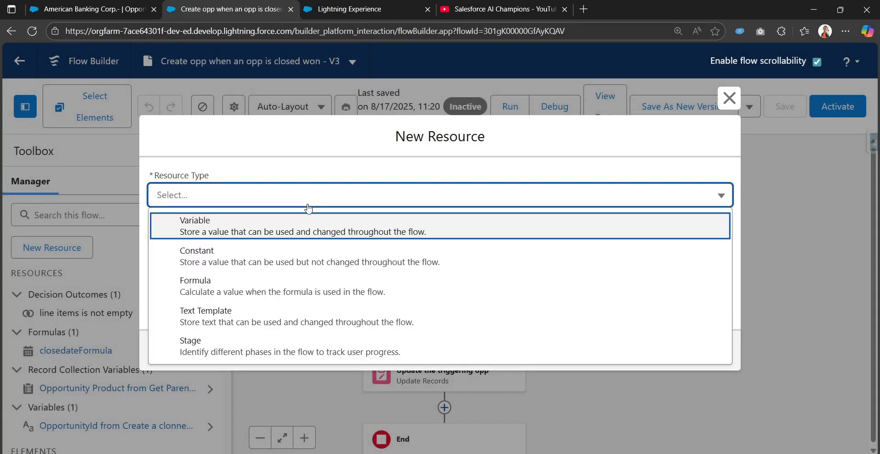
pyautogui.click(280, 221)
pyautogui.click(282, 224)
pyautogui.write('o')
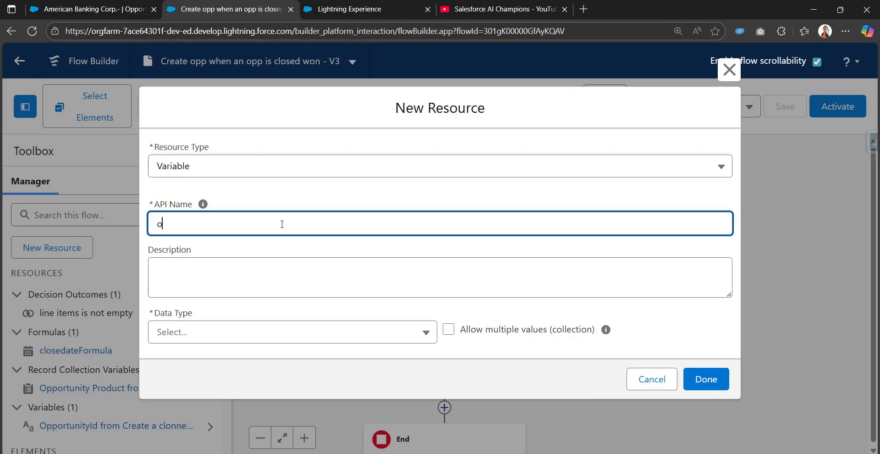
pyautogui.write('ppProductVa')
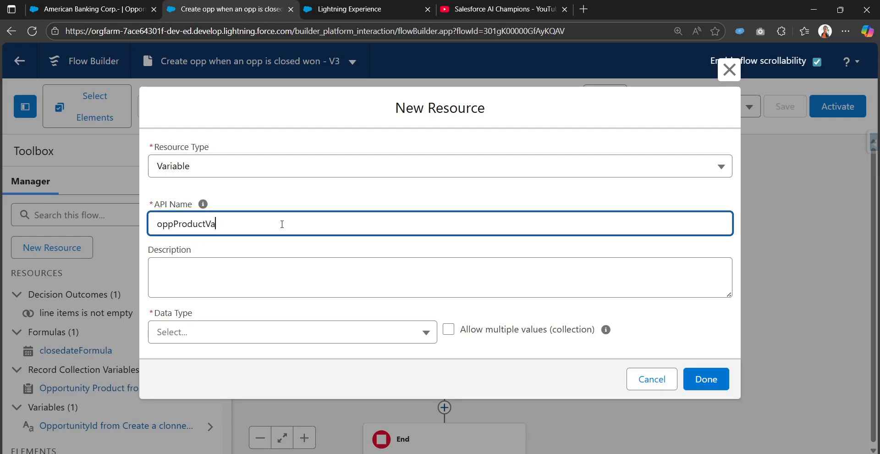
pyautogui.write('r')
pyautogui.moveTo(249, 232); pyautogui.dragTo(159, 238)
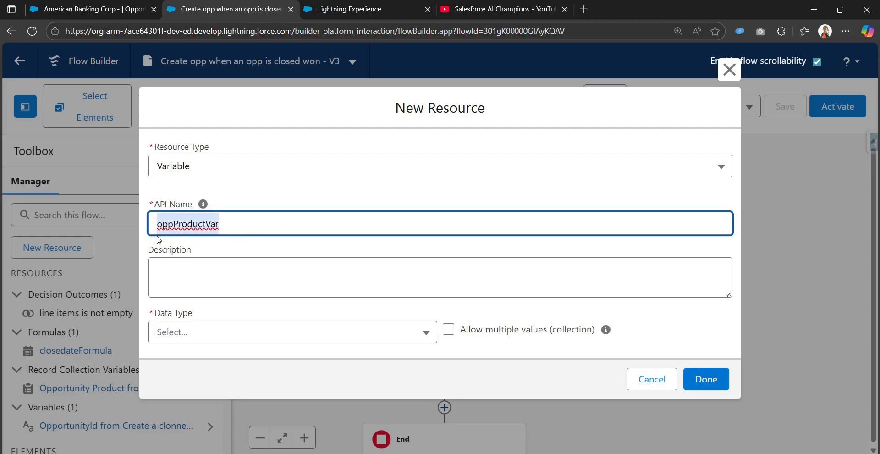
# Make oppProductVar a single Record variable of object Opportunity Product and save it
pyautogui.click(302, 165)
pyautogui.scroll(-2, 411, 288)
pyautogui.click(377, 296)
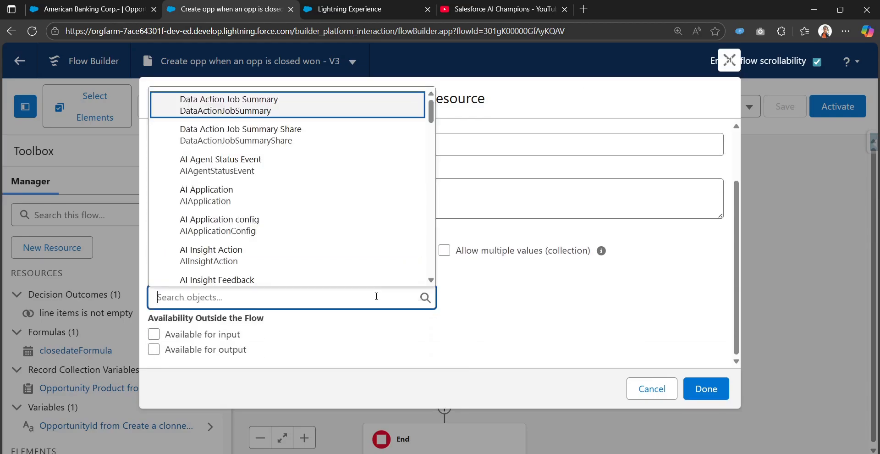
pyautogui.write('Opp')
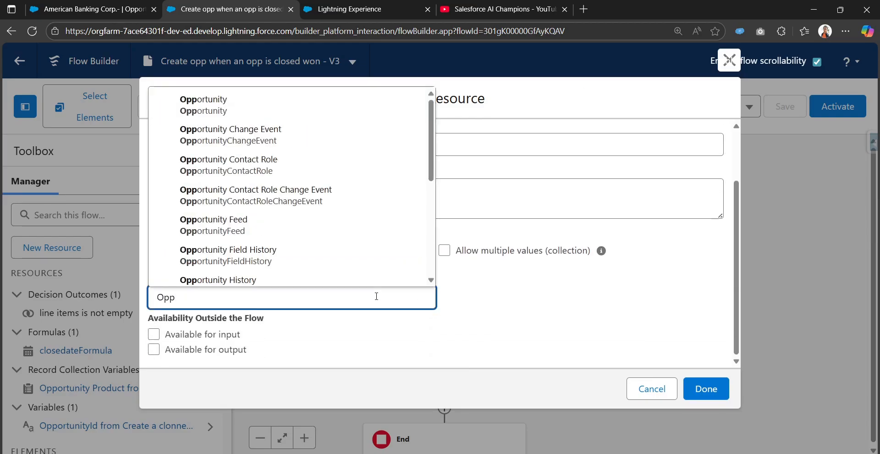
pyautogui.write('ortunity l')
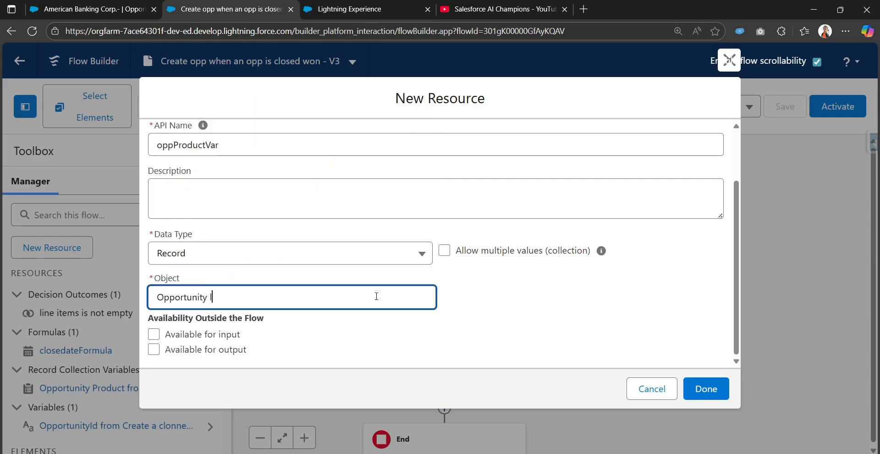
pyautogui.write('in')
pyautogui.press('BackSpace')
pyautogui.press('BackSpace')
pyautogui.press('BackSpace')
pyautogui.write('prod')
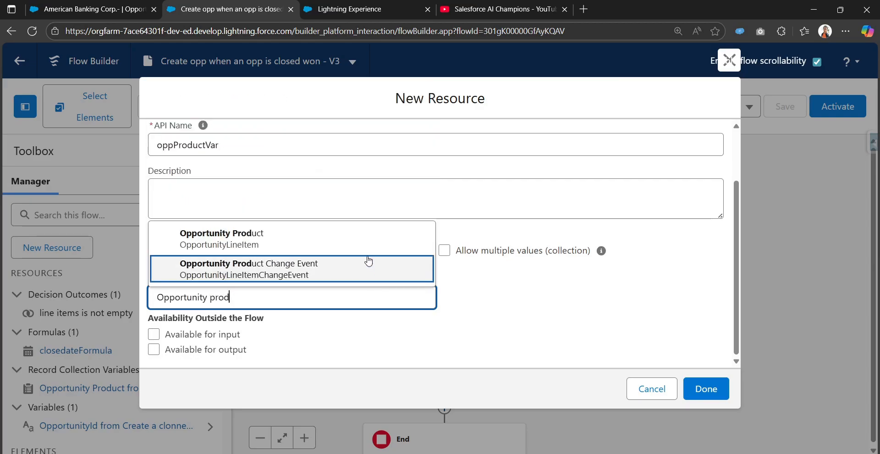
pyautogui.click(339, 239)
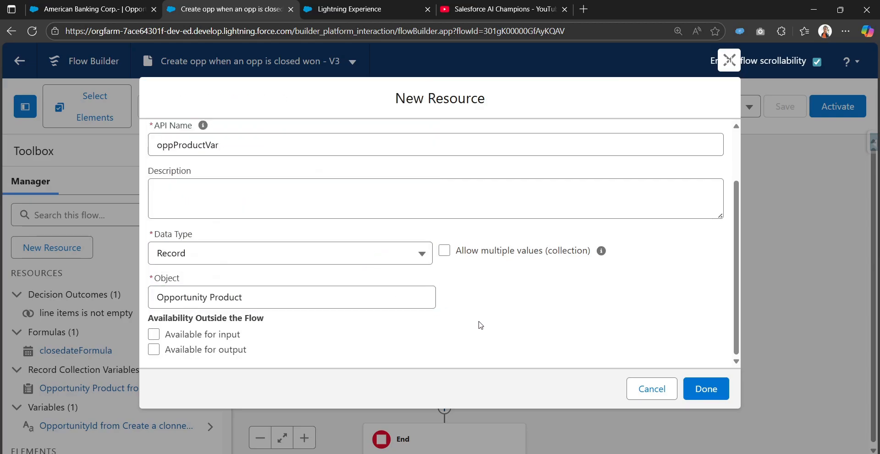
pyautogui.scroll(2, 481, 311)
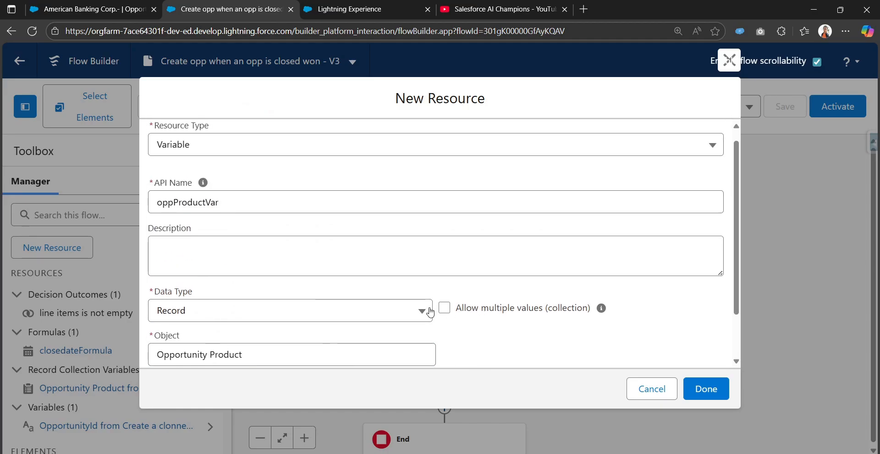
pyautogui.scroll(1, 430, 312)
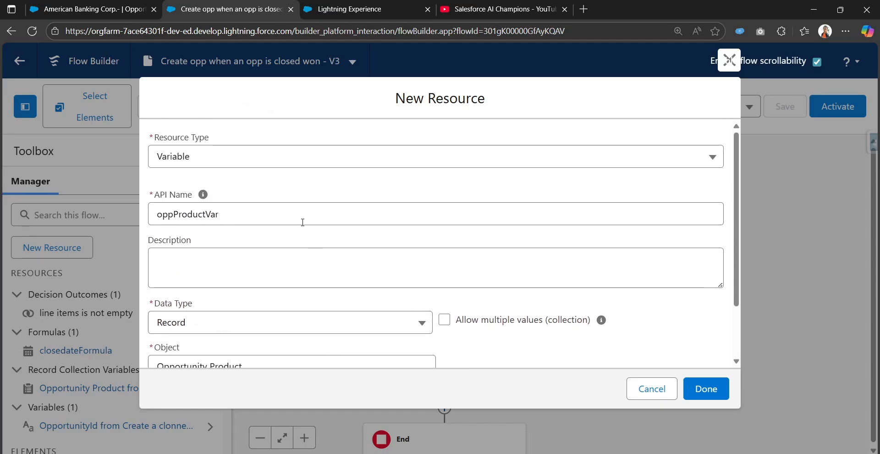
pyautogui.click(700, 397)
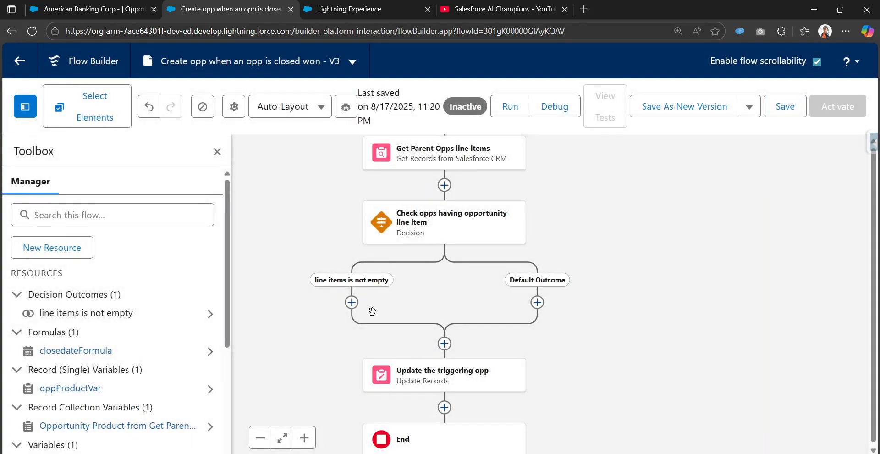
pyautogui.click(88, 248)
# Start a new Variable resource named Opplineitems
pyautogui.click(211, 204)
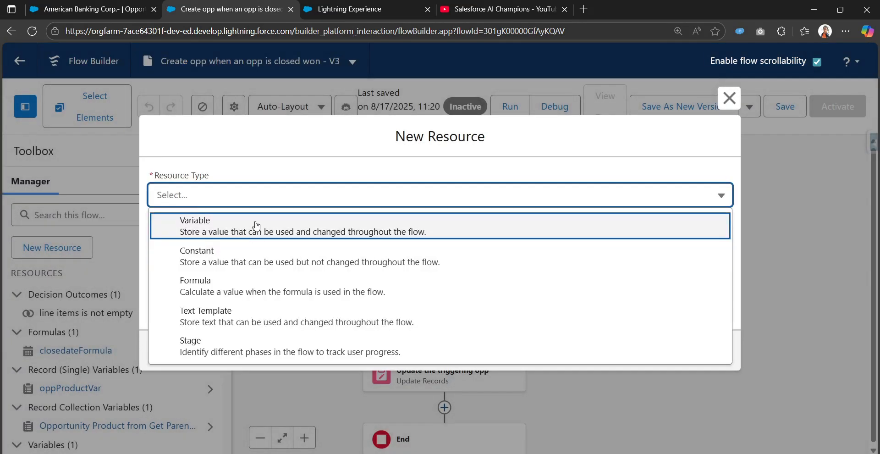
pyautogui.click(256, 227)
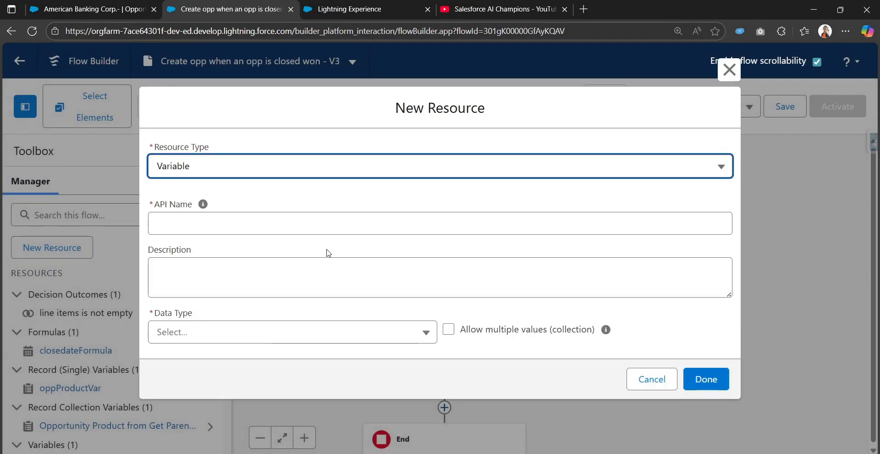
pyautogui.click(337, 225)
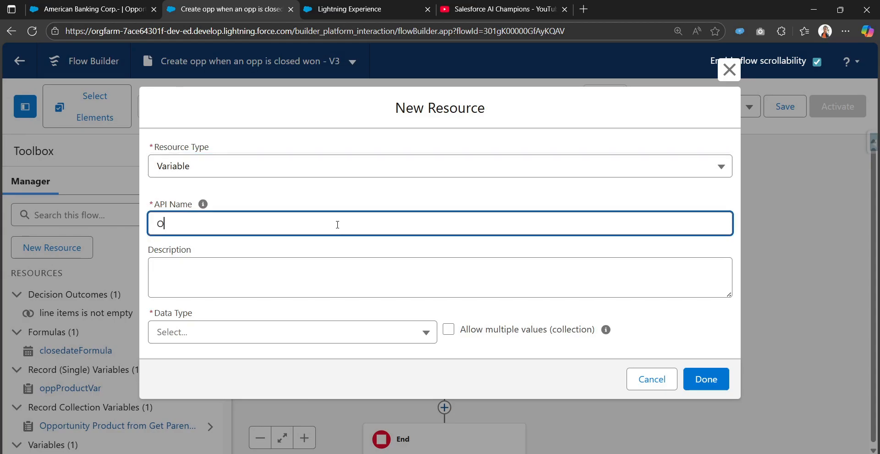
pyautogui.write('Opplineitems')
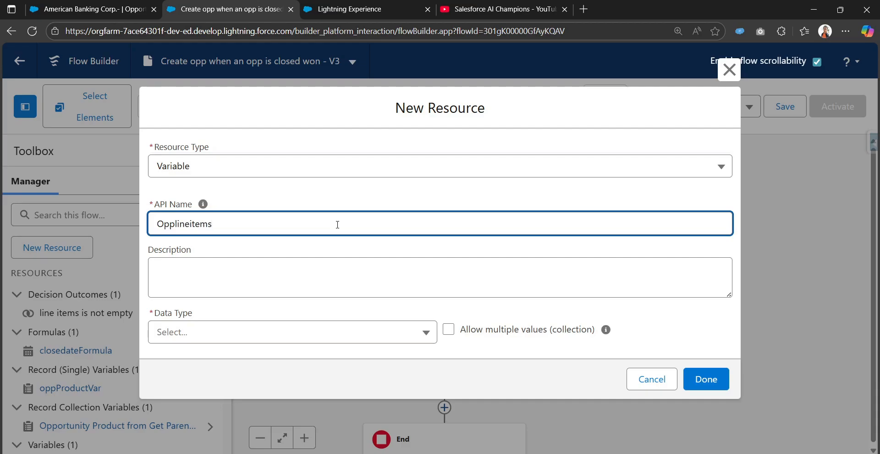
# Set Opplineitems to Record type with multiple values, object Opportunity Product, and save it
pyautogui.click(325, 339)
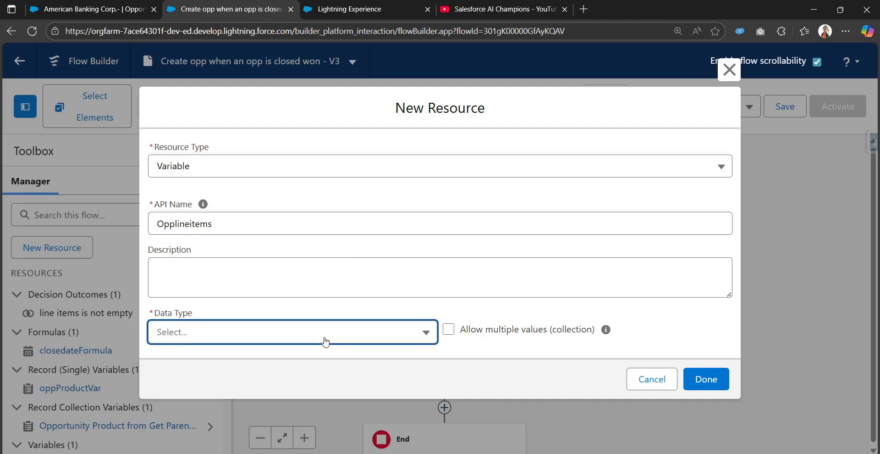
pyautogui.click(342, 158)
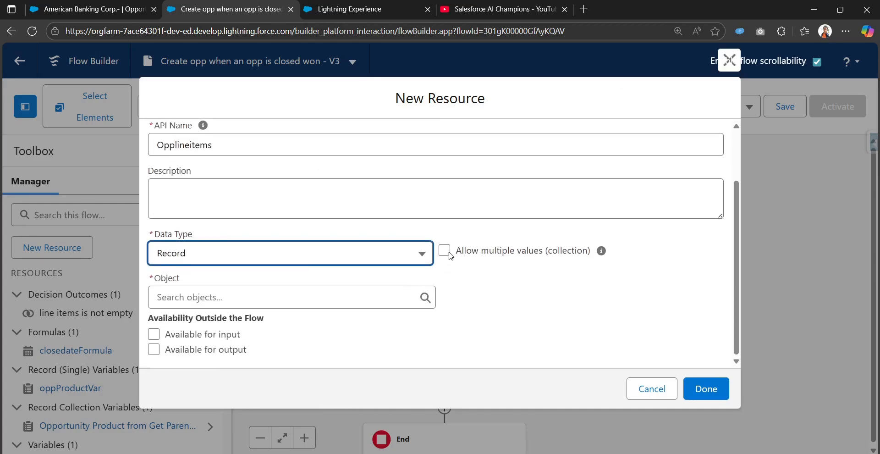
pyautogui.moveTo(462, 254); pyautogui.dragTo(549, 259)
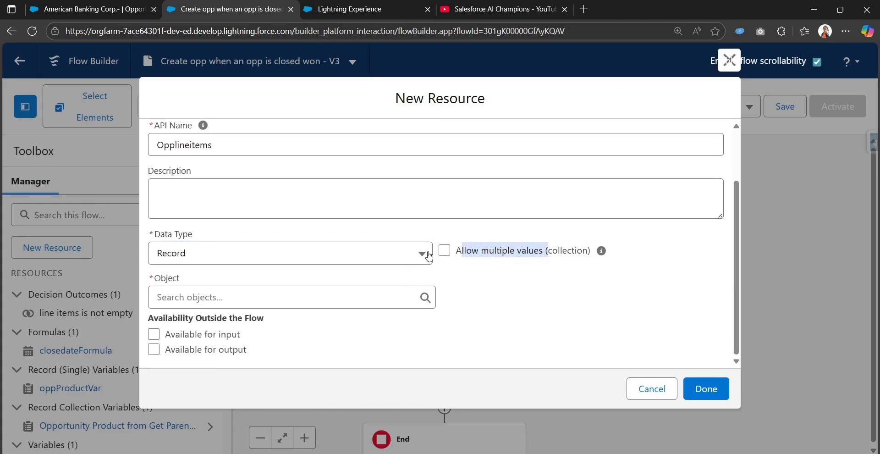
pyautogui.click(445, 252)
pyautogui.scroll(1, 197, 231)
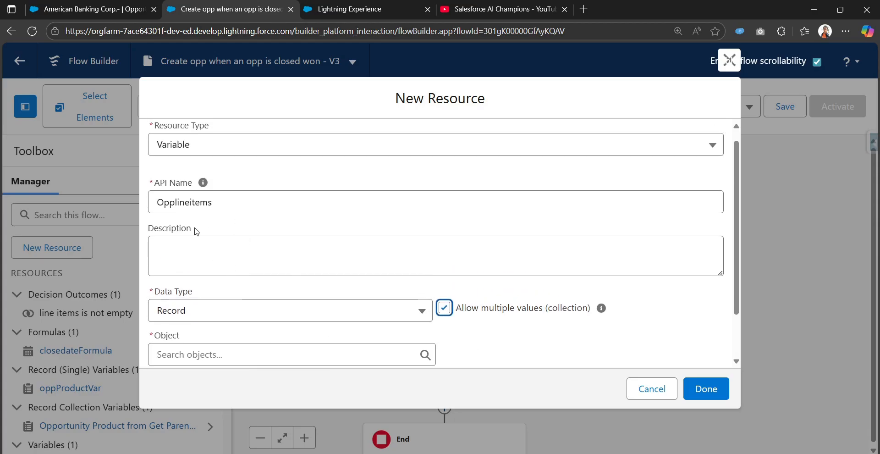
pyautogui.scroll(-1, 251, 293)
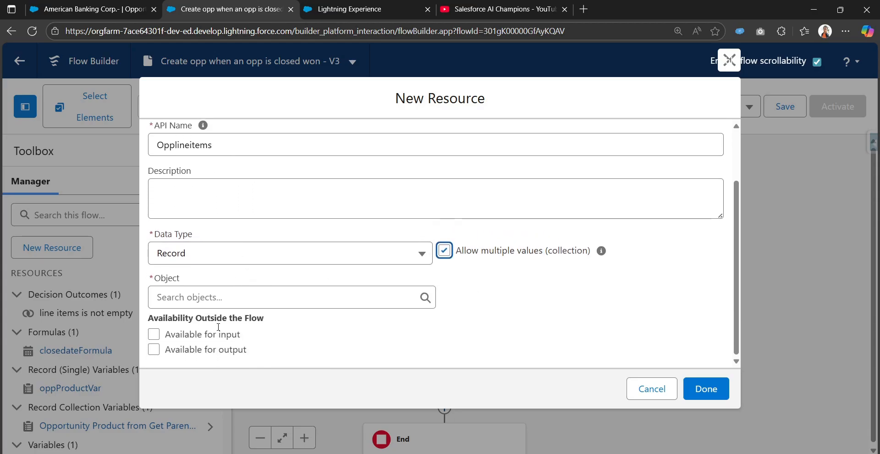
pyautogui.click(238, 297)
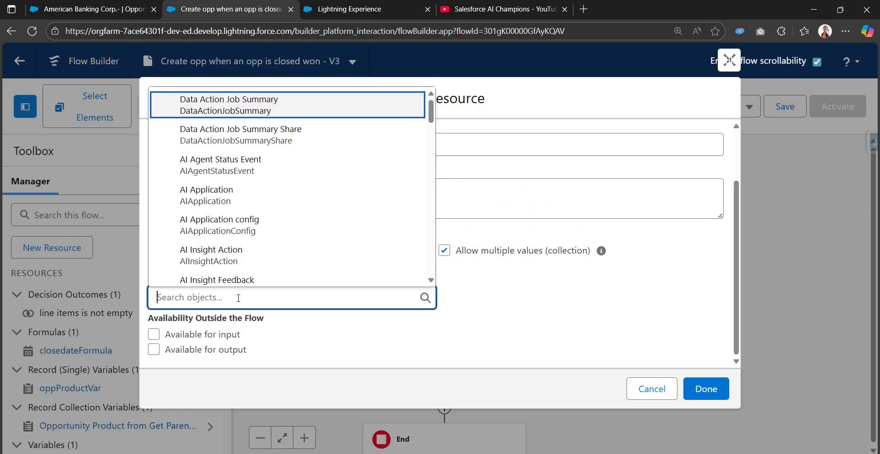
pyautogui.write('opprtun')
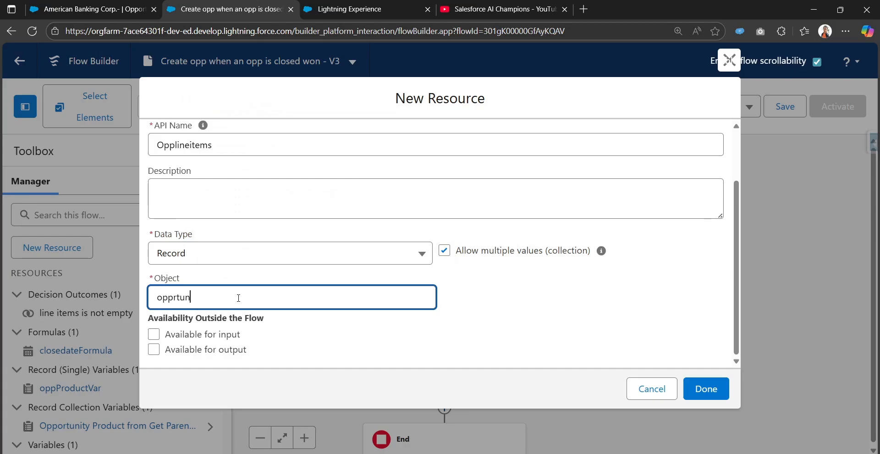
pyautogui.press('BackSpace')
pyautogui.press('BackSpace')
pyautogui.press('BackSpace')
pyautogui.press('BackSpace')
pyautogui.write('o')
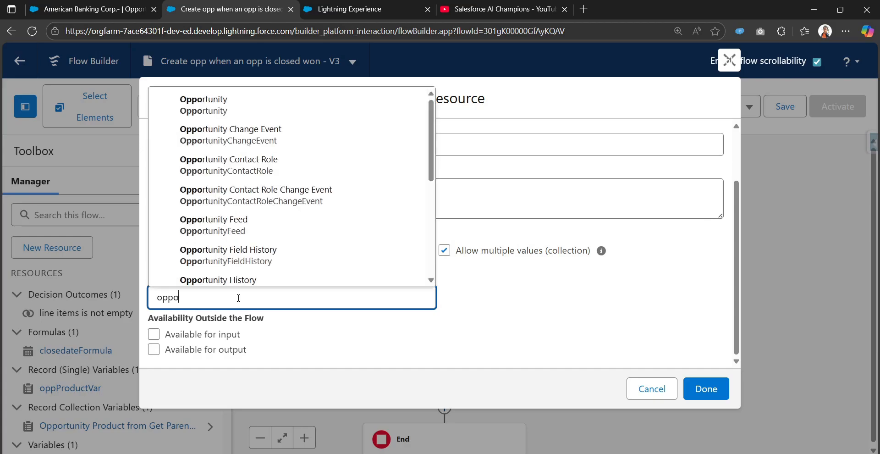
pyautogui.write('rtunity pr')
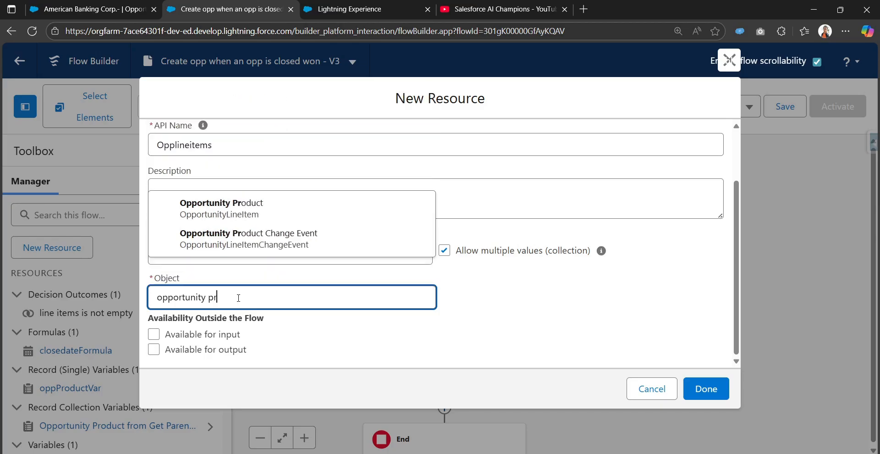
pyautogui.click(267, 238)
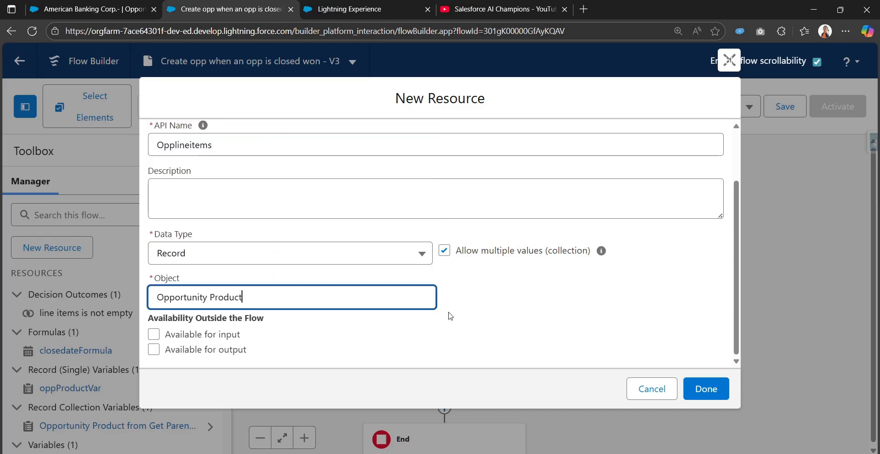
pyautogui.click(703, 387)
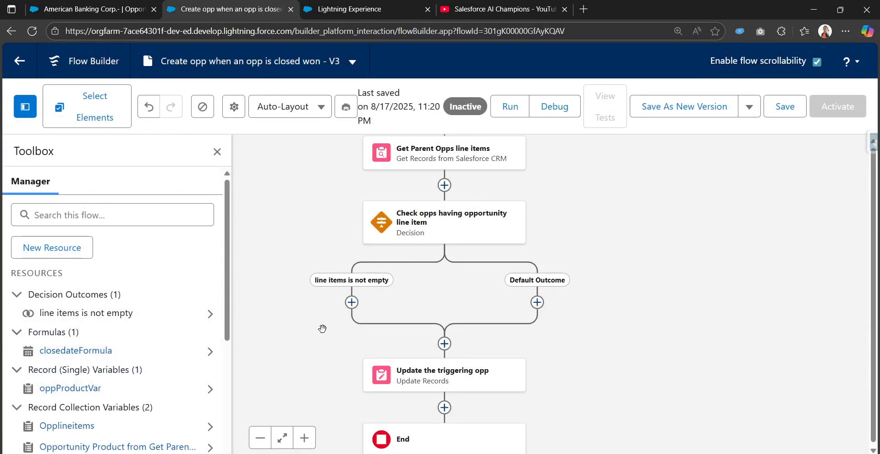
# Insert a Loop element on the 'line items is not empty' path
pyautogui.click(356, 304)
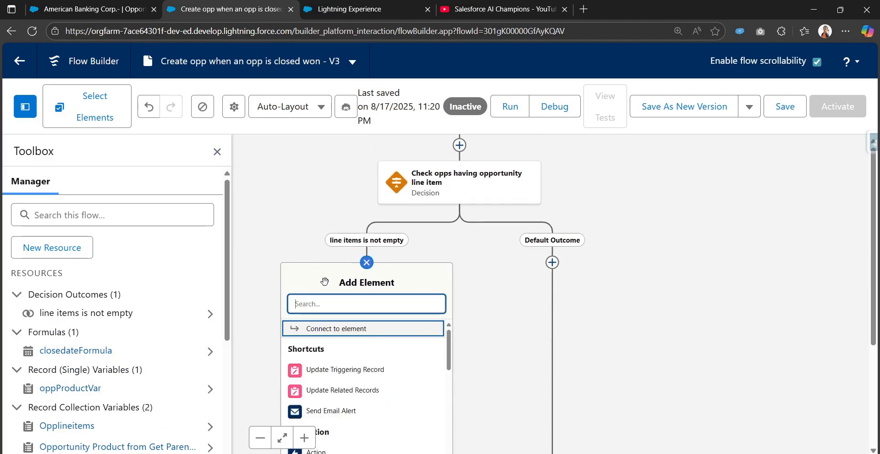
pyautogui.write('loop')
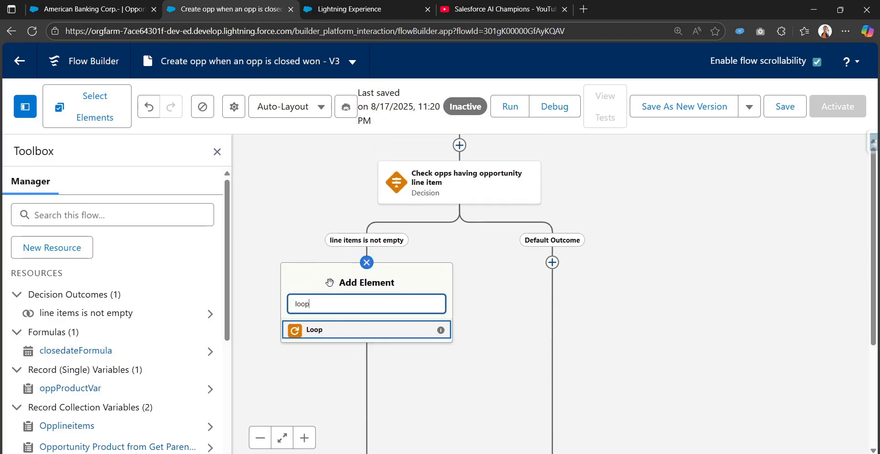
pyautogui.click(334, 330)
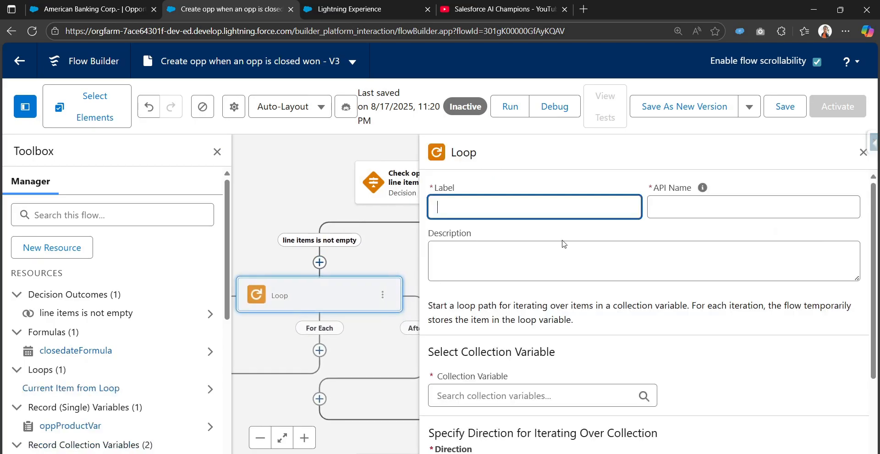
pyautogui.click(217, 151)
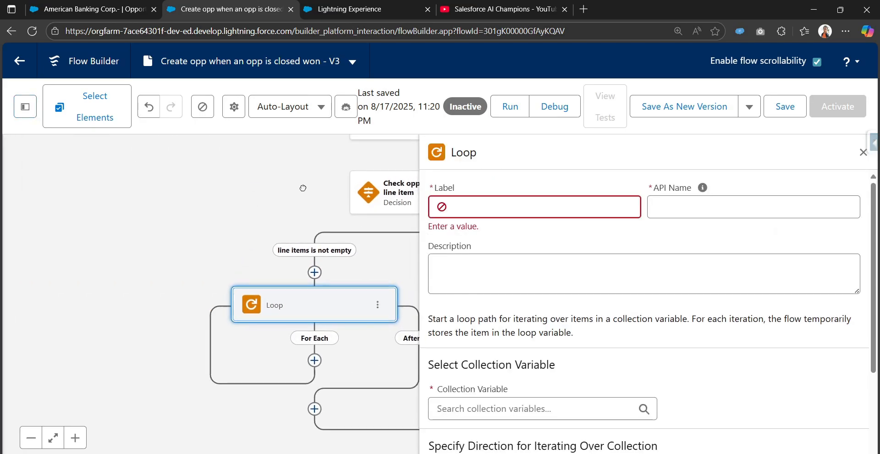
pyautogui.moveTo(225, 197); pyautogui.dragTo(220, 237)
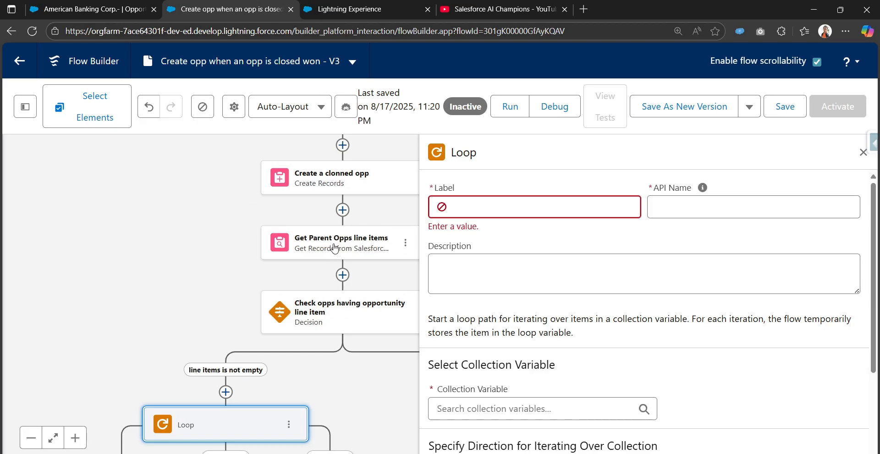
pyautogui.moveTo(221, 282); pyautogui.dragTo(239, 138)
# Label the loop 'Loop through the line items' and auto-fill its API name
pyautogui.click(485, 214)
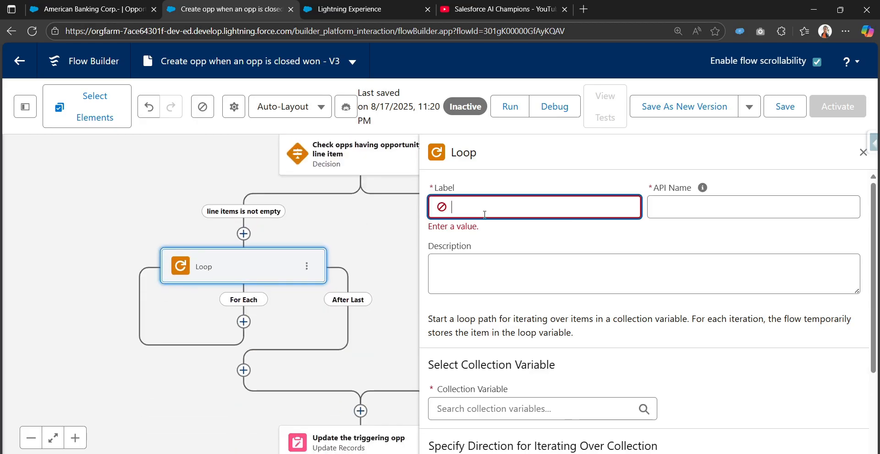
pyautogui.write('Loops')
pyautogui.press('BackSpace')
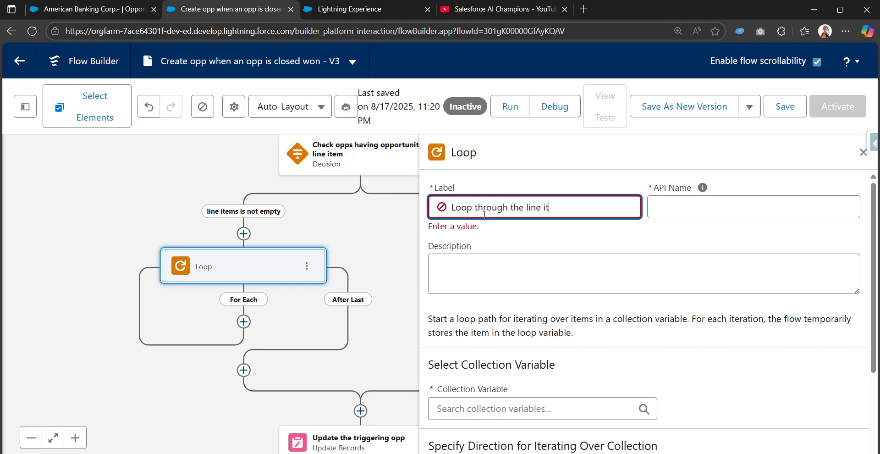
pyautogui.write('through the line items')
pyautogui.press('Tab')
pyautogui.scroll(-3, 510, 316)
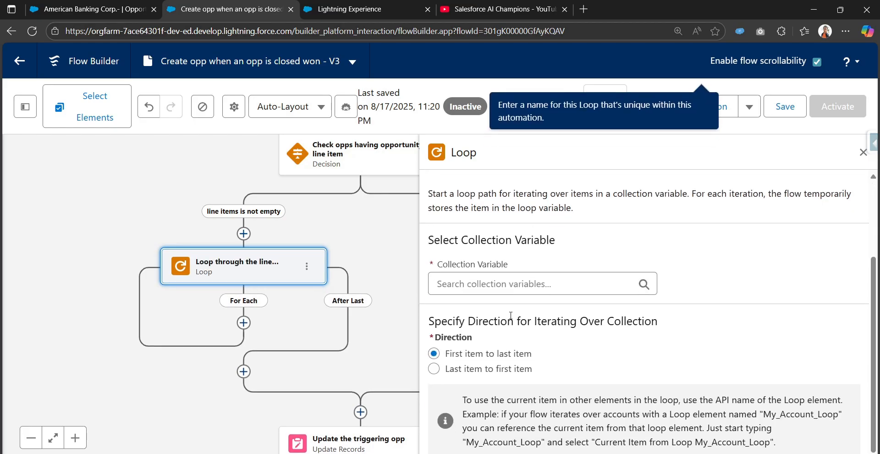
# Use the Get Parent Opps line items records as the loop's collection variable
pyautogui.click(504, 283)
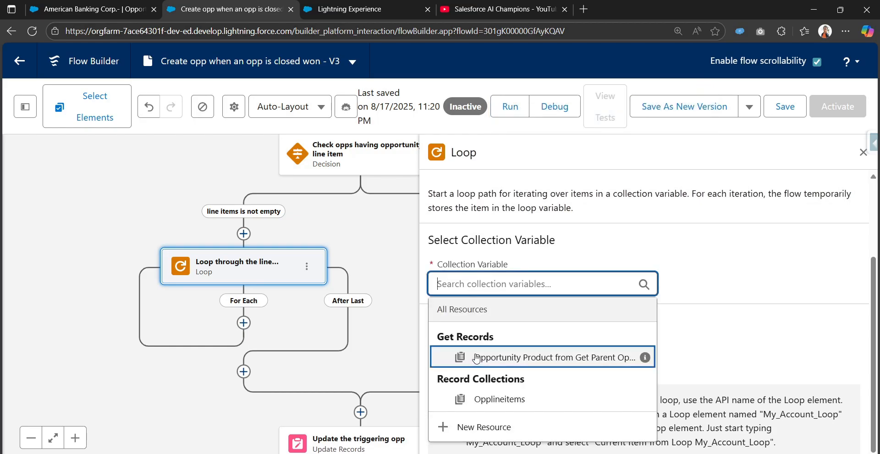
pyautogui.moveTo(644, 359)
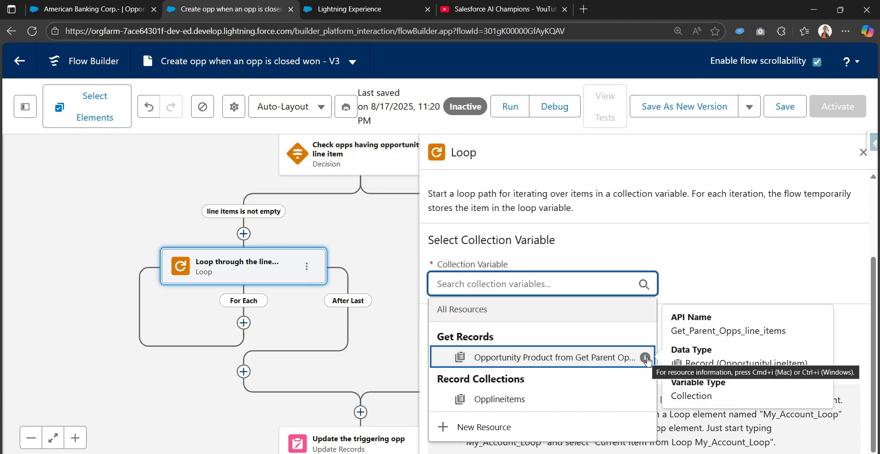
pyautogui.click(594, 359)
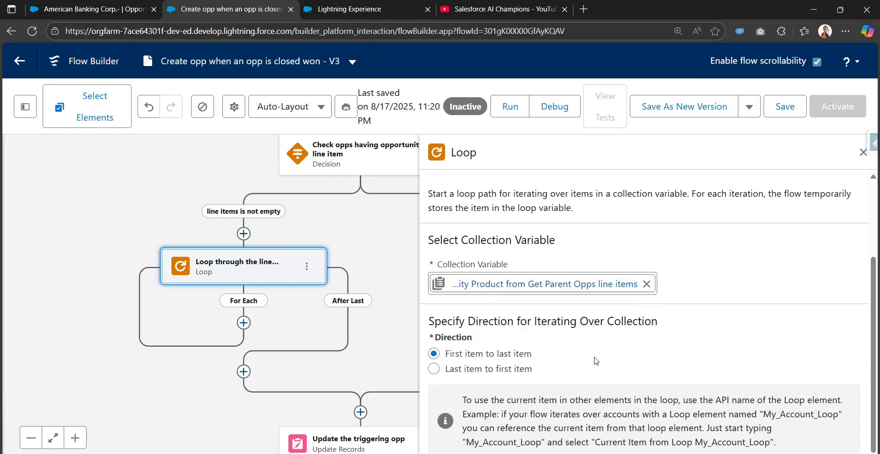
pyautogui.moveTo(372, 218); pyautogui.dragTo(323, 278)
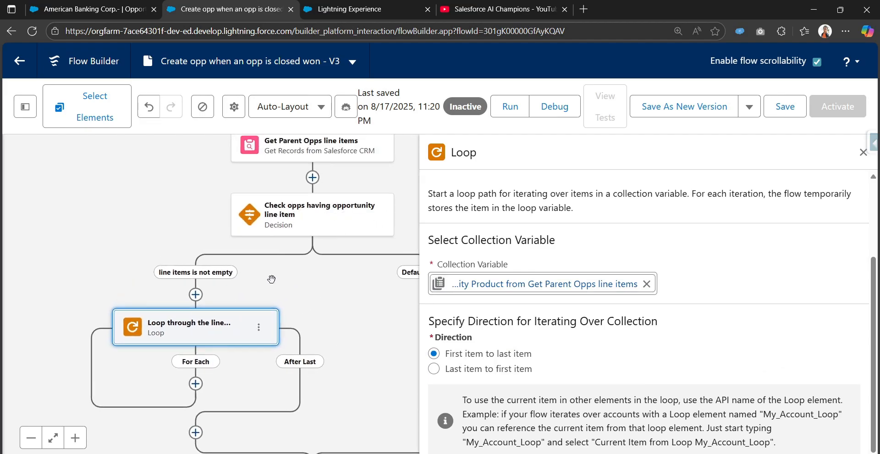
pyautogui.moveTo(254, 292); pyautogui.dragTo(293, 199)
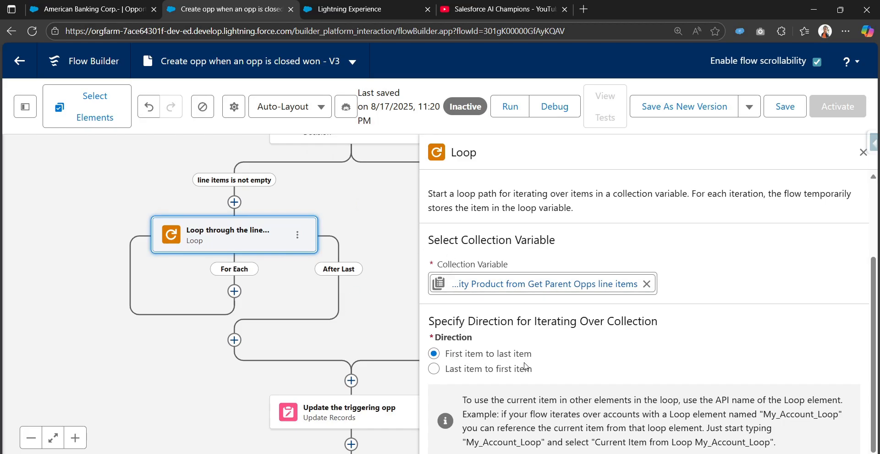
pyautogui.click(235, 291)
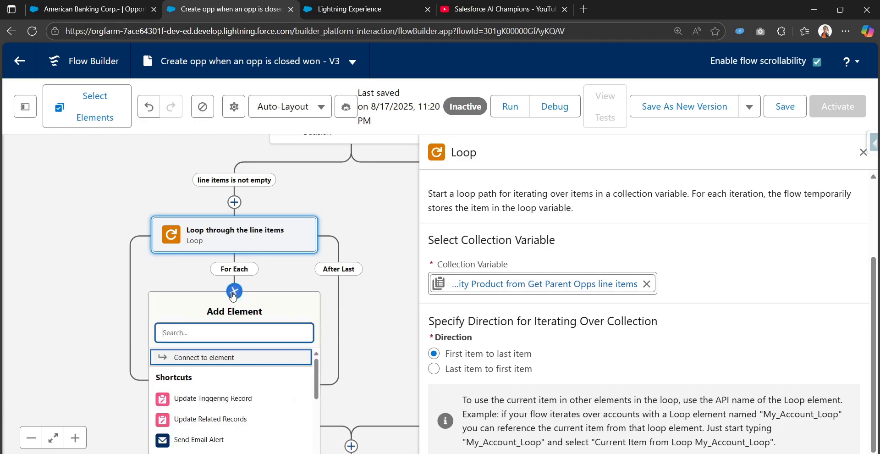
# Add an Assignment labelled 'assign values of lines item fields to the record var' inside the loop
pyautogui.write('assi')
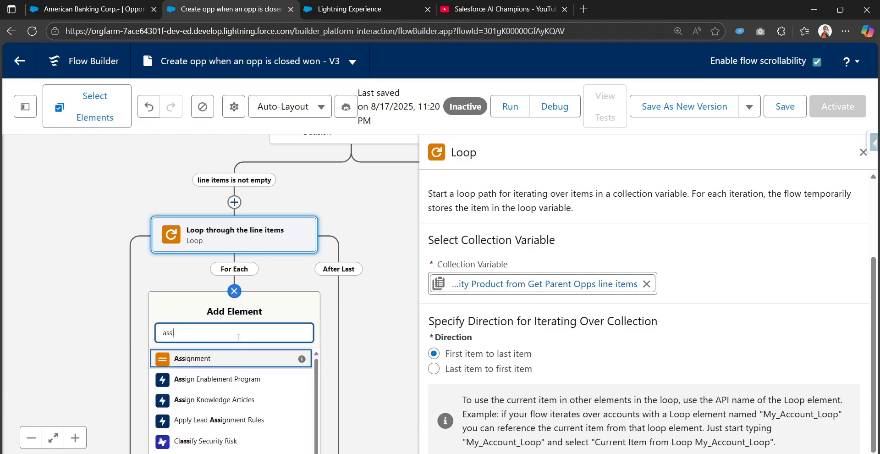
pyautogui.write('g')
pyautogui.click(203, 358)
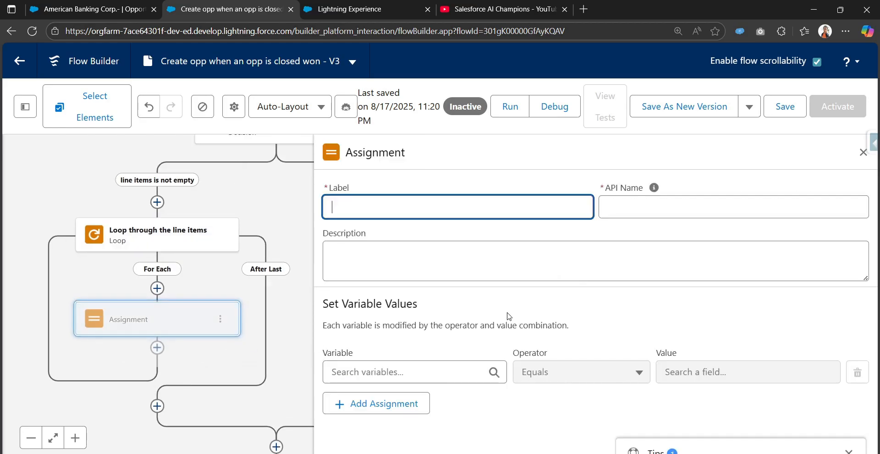
pyautogui.write('ass')
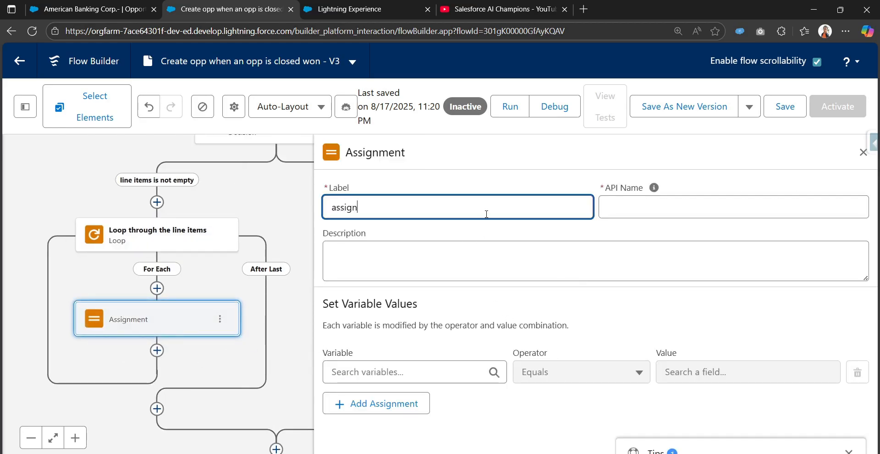
pyautogui.write('ign')
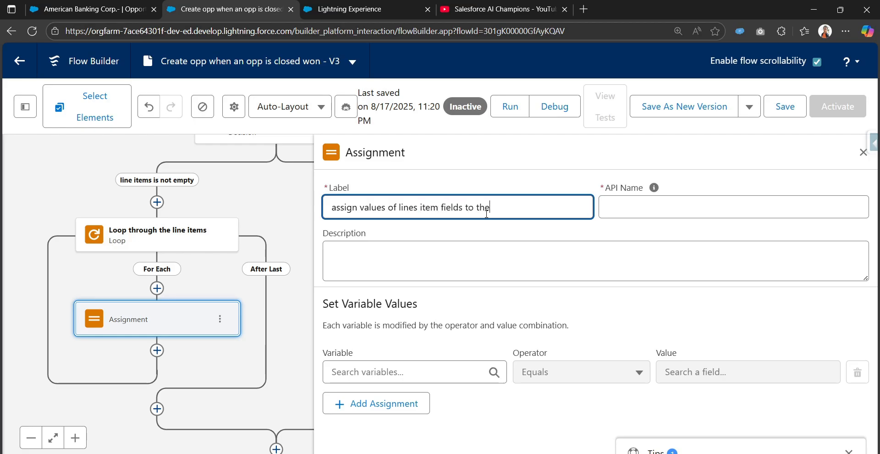
pyautogui.write('record var')
pyautogui.press('Tab')
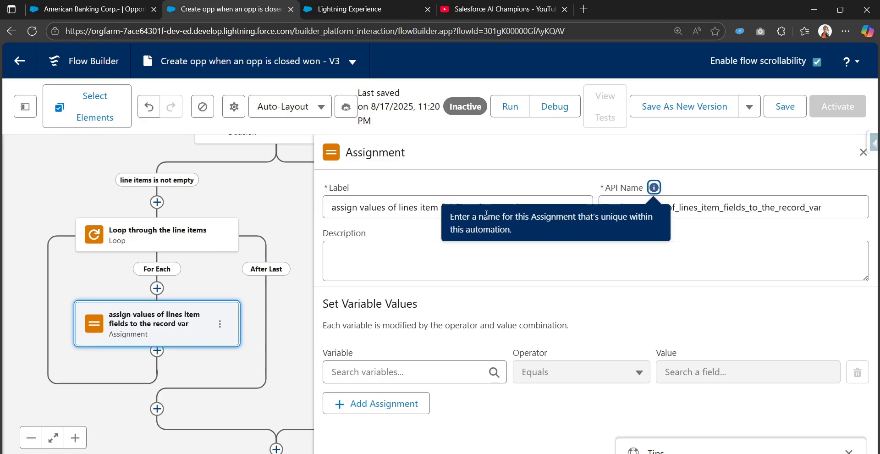
pyautogui.scroll(-2, 466, 359)
# Set the first assignment row's variable to oppProductVar > Opportunity ID
pyautogui.click(454, 364)
pyautogui.scroll(-2, 454, 365)
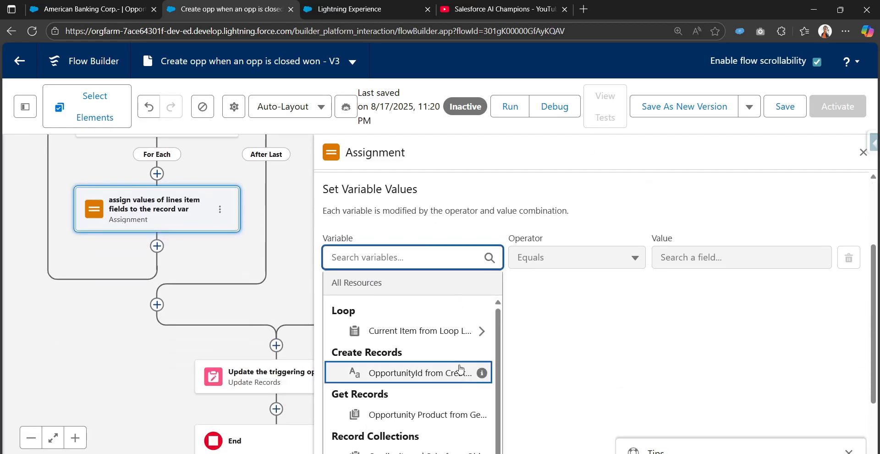
pyautogui.scroll(-1, 442, 394)
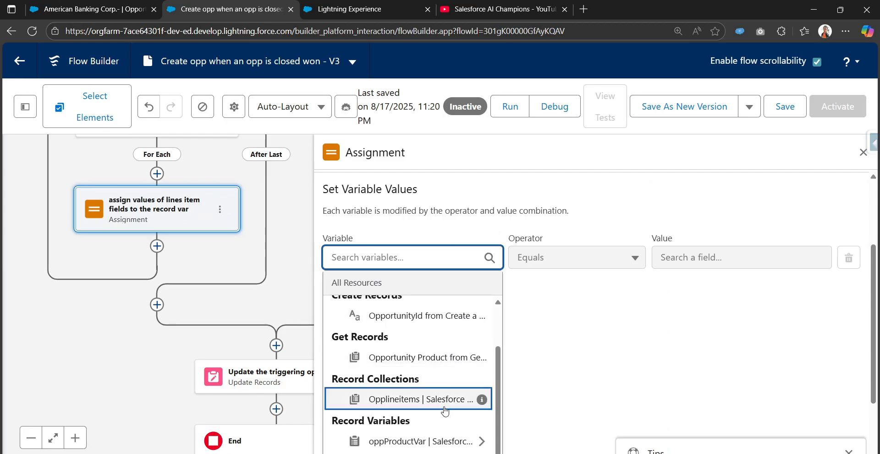
pyautogui.scroll(-1, 436, 418)
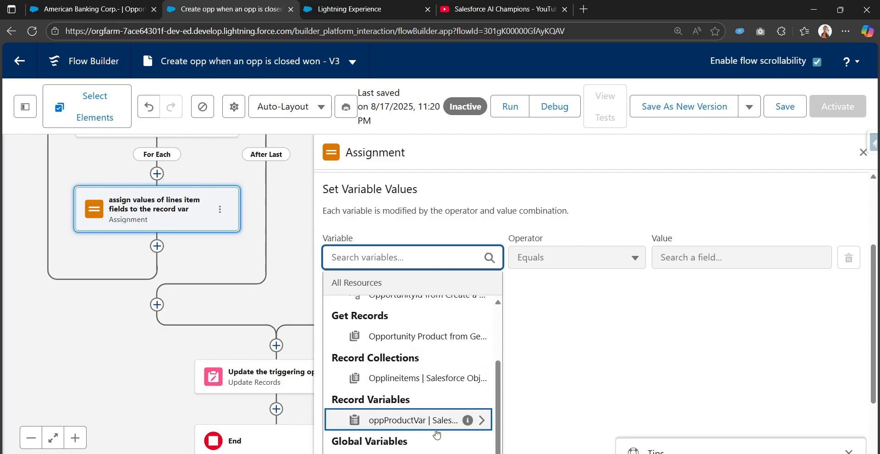
pyautogui.scroll(-2, 435, 373)
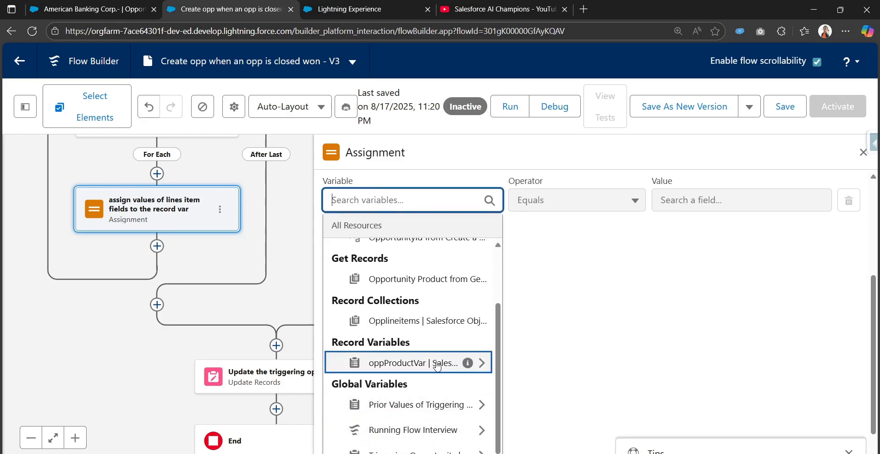
pyautogui.click(436, 363)
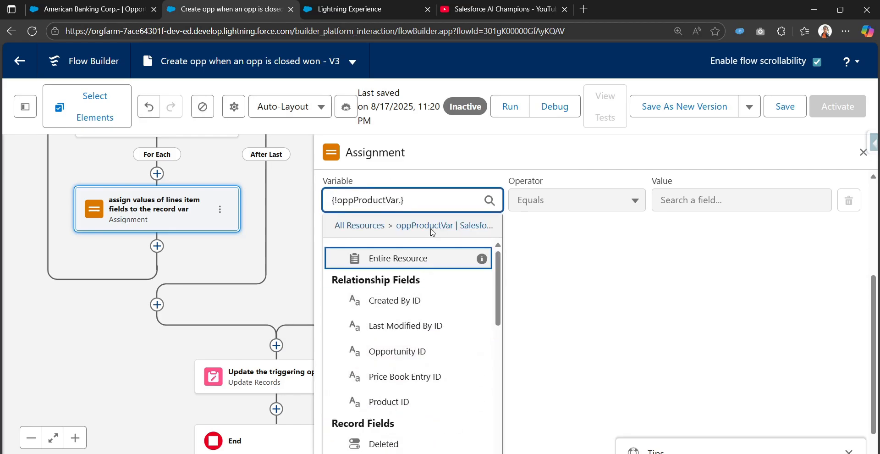
pyautogui.write('opp')
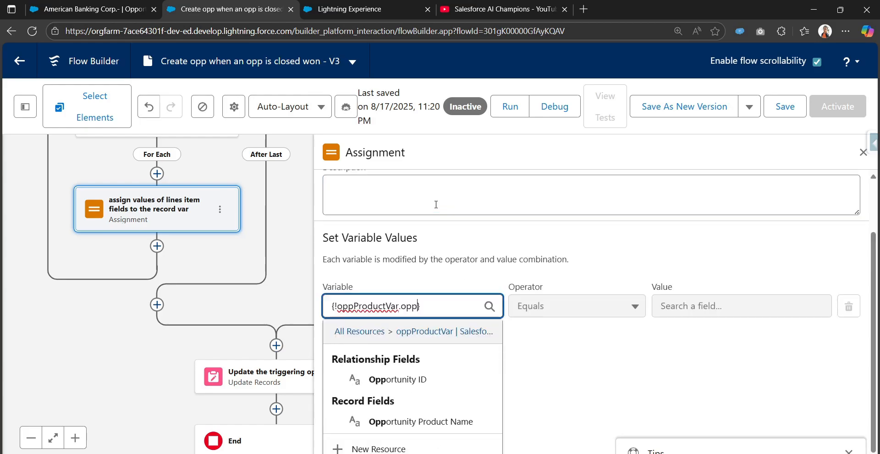
pyautogui.click(433, 379)
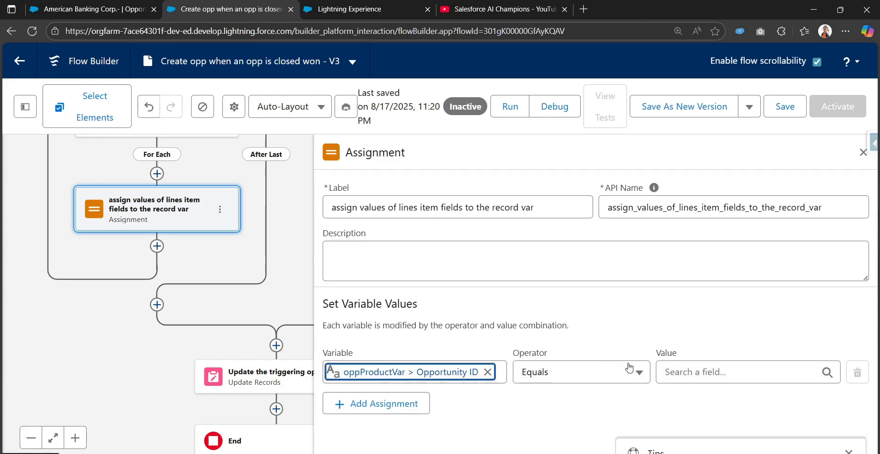
# Set its value to Current Item from Loop > Opportunity ID and add another row
pyautogui.click(691, 373)
pyautogui.scroll(-3, 691, 372)
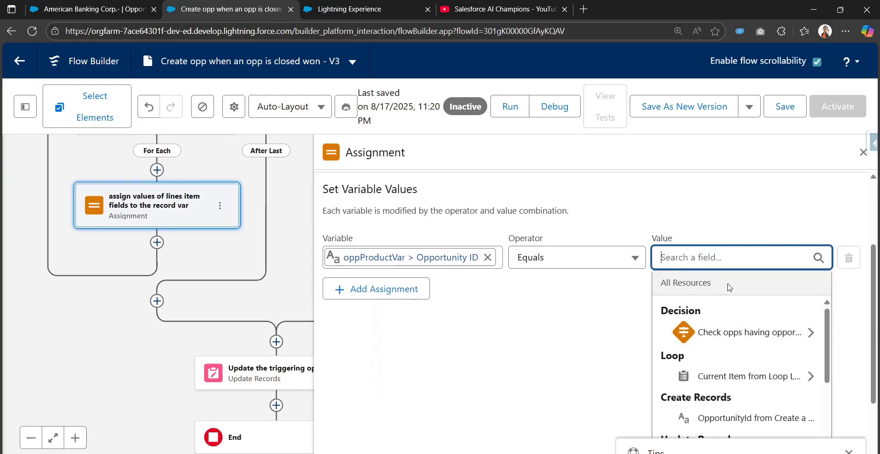
pyautogui.scroll(3, 847, 448)
pyautogui.click(697, 373)
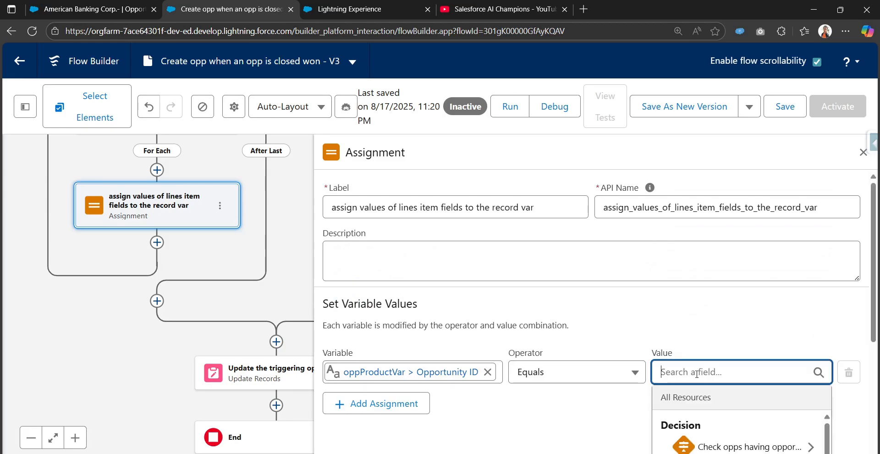
pyautogui.write('cuu')
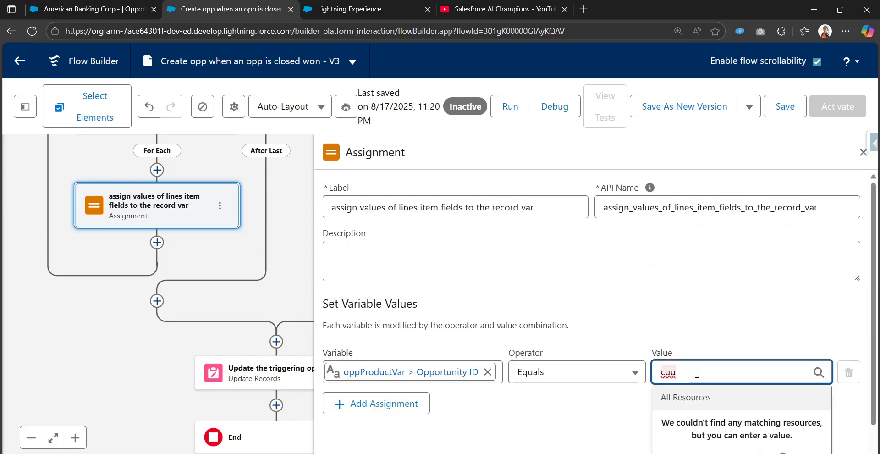
pyautogui.press('BackSpace')
pyautogui.scroll(-2, 696, 374)
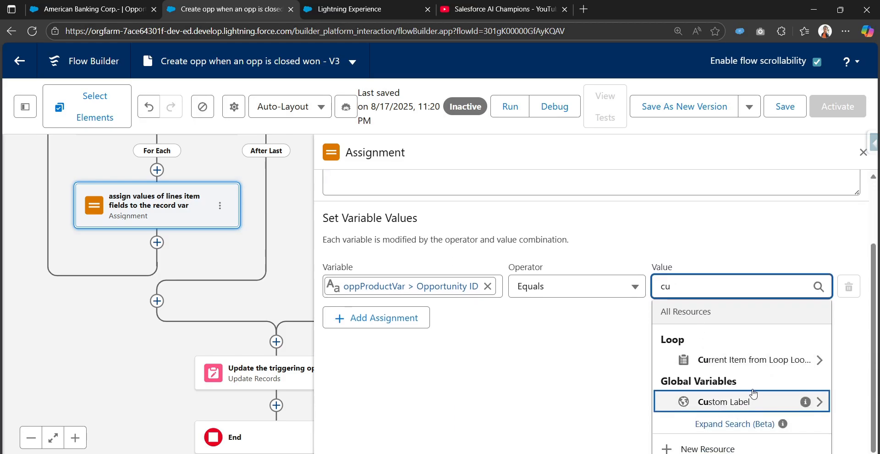
pyautogui.click(766, 360)
pyautogui.write('Op')
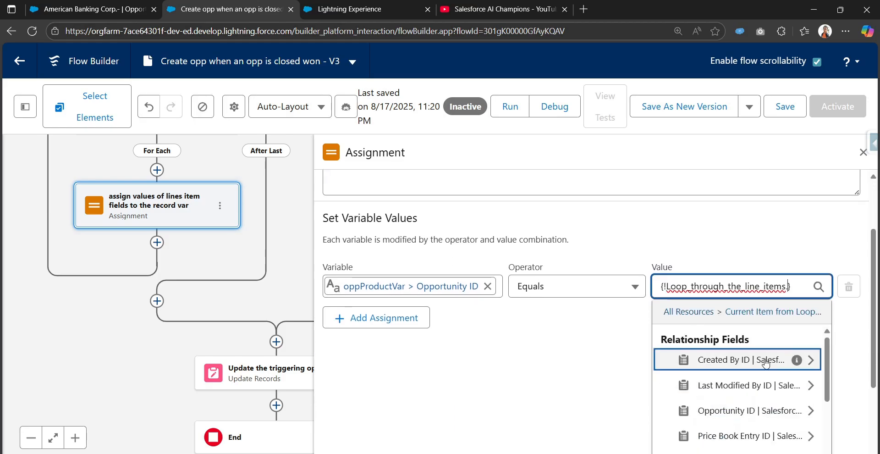
pyautogui.write('p')
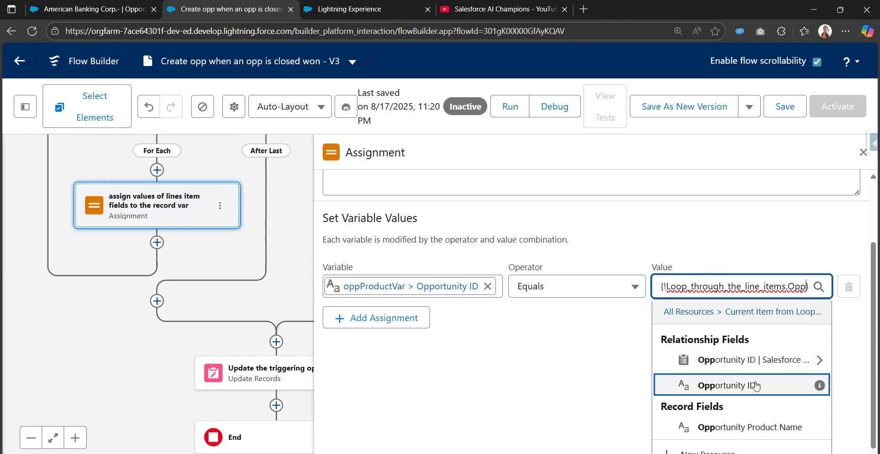
pyautogui.click(723, 385)
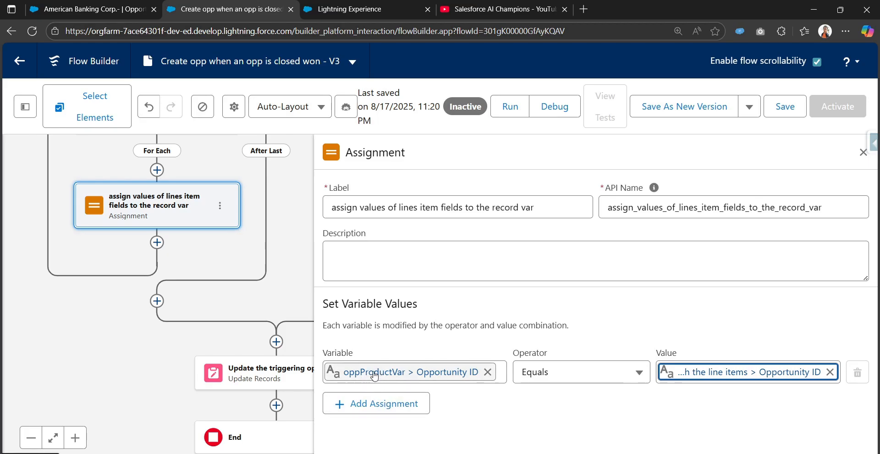
pyautogui.click(406, 407)
# Set the second row's variable to oppProductVar > Total Price
pyautogui.click(384, 413)
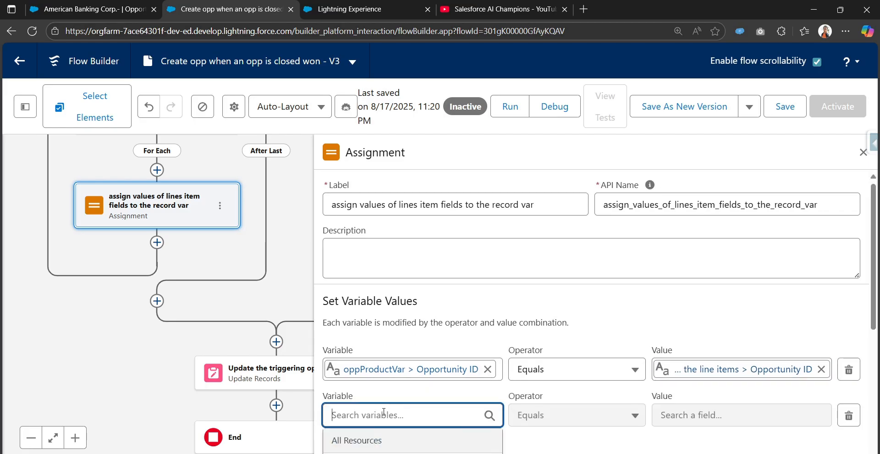
pyautogui.write('opp')
pyautogui.scroll(-3, 367, 390)
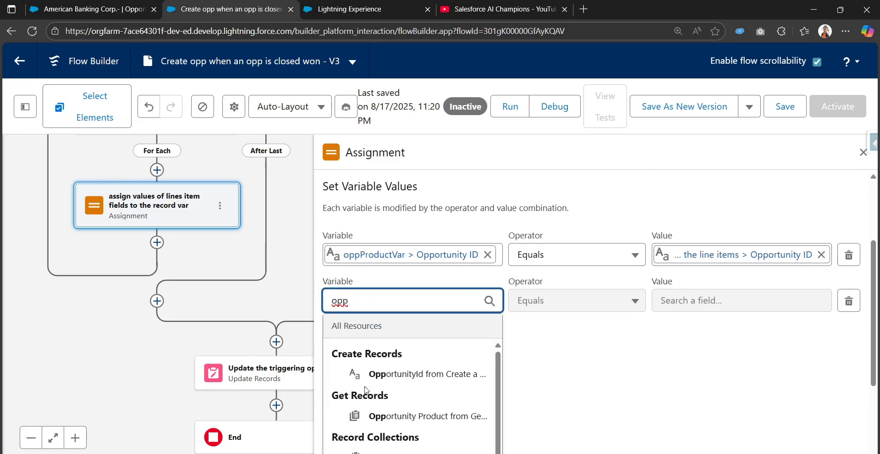
pyautogui.write('Pr')
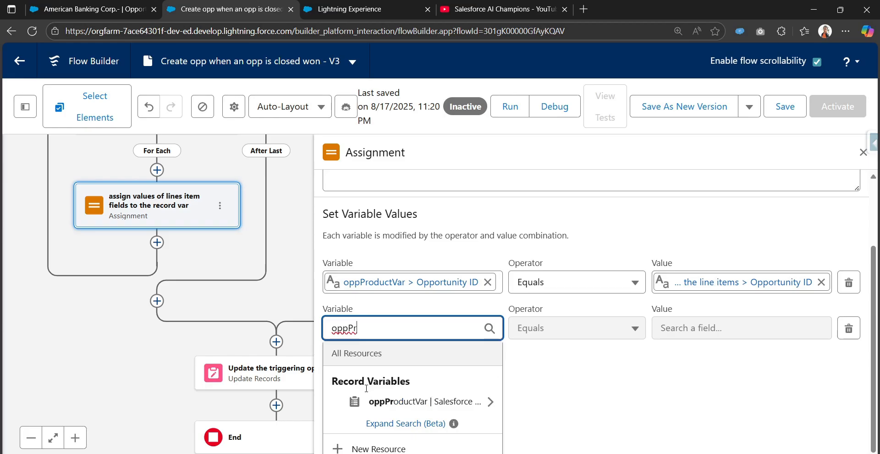
pyautogui.click(412, 401)
pyautogui.scroll(-3, 422, 421)
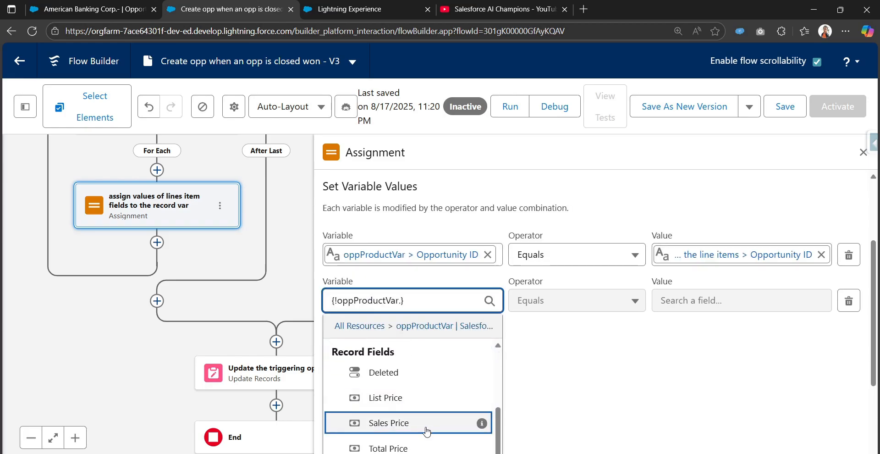
pyautogui.scroll(-2, 426, 430)
pyautogui.click(433, 388)
# Set the second row's value to Current Item from Loop > Total Price
pyautogui.click(702, 414)
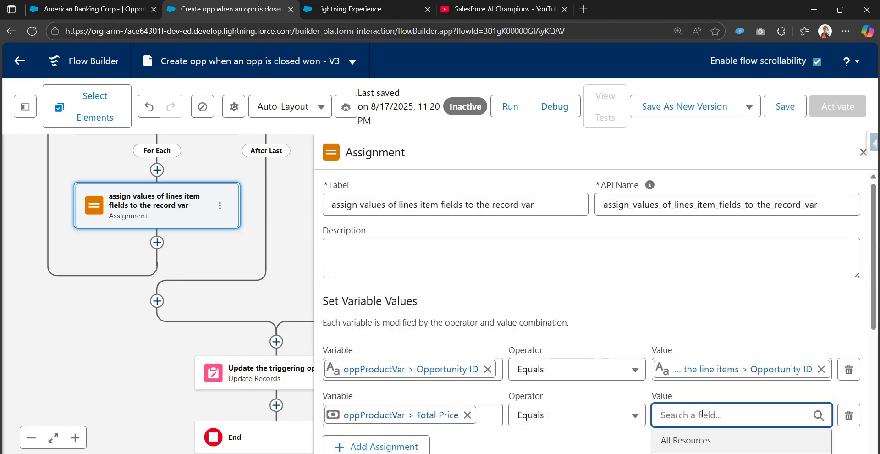
pyautogui.write('curr')
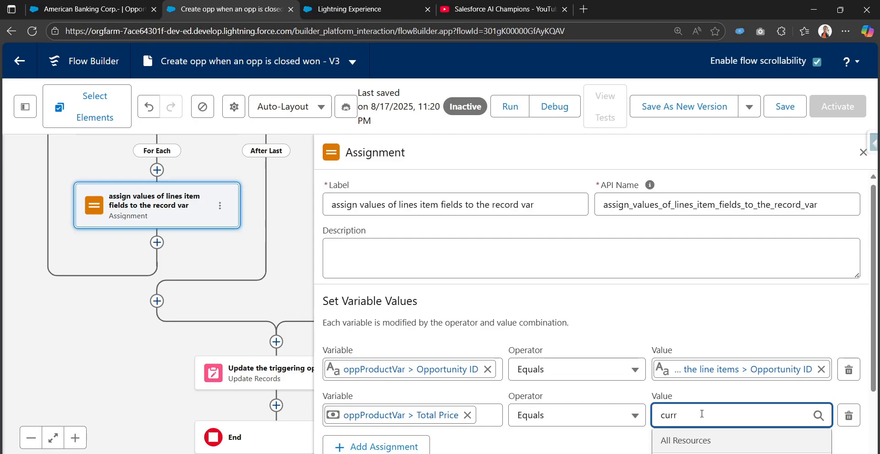
pyautogui.press('BackSpace')
pyautogui.click(700, 400)
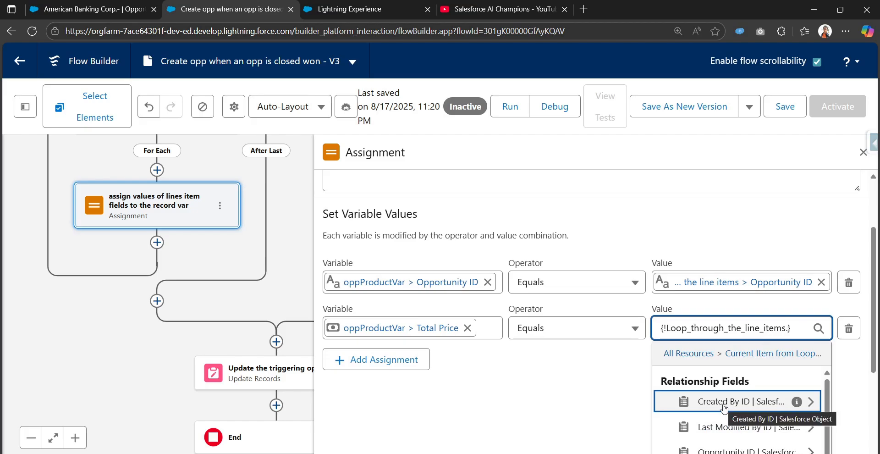
pyautogui.write('Total')
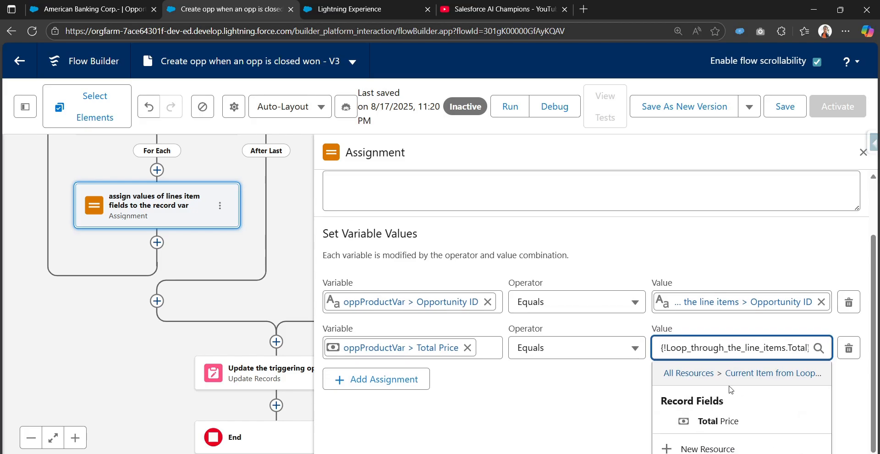
pyautogui.click(705, 420)
# Add a third row assigning to oppProductVar > Price Book Entry ID
pyautogui.click(403, 430)
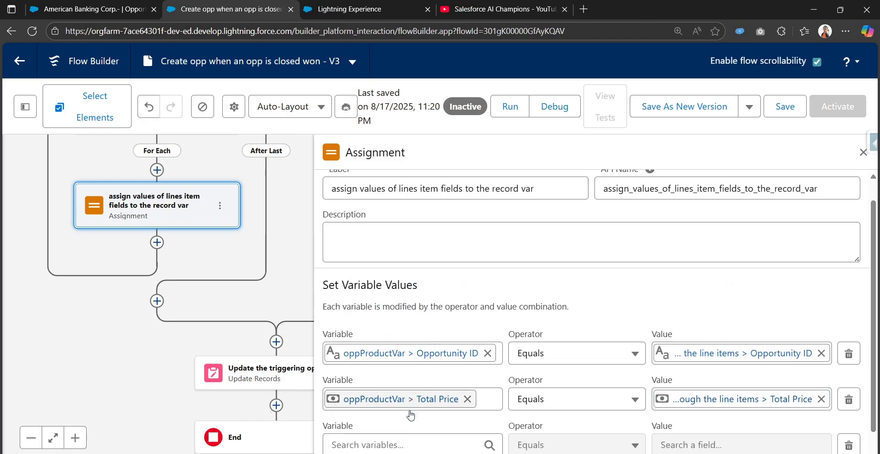
pyautogui.scroll(-1, 410, 415)
pyautogui.click(411, 412)
pyautogui.write('o')
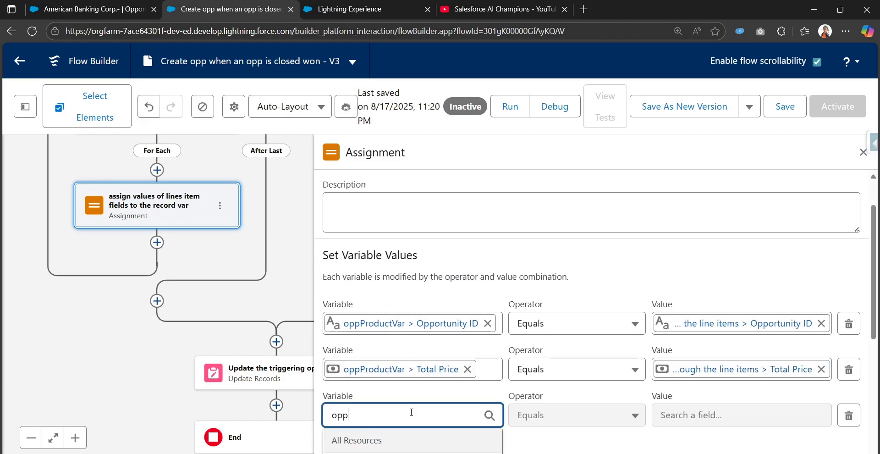
pyautogui.write('pp')
pyautogui.scroll(-3, 447, 386)
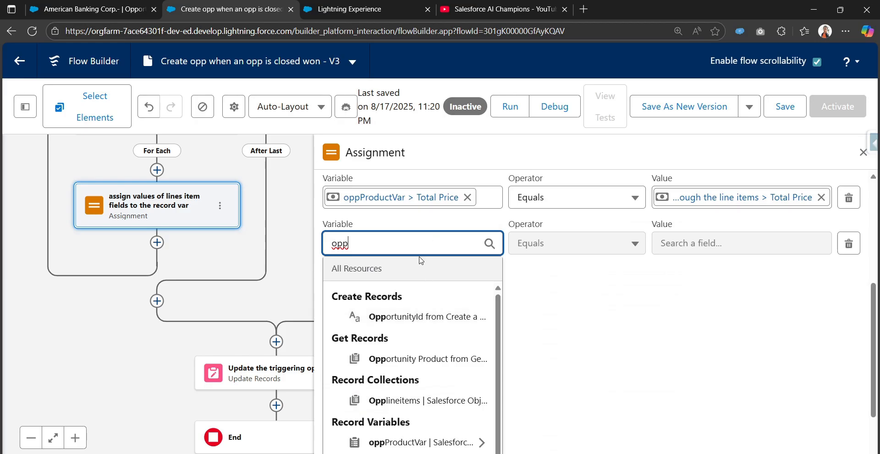
pyautogui.write('Pro')
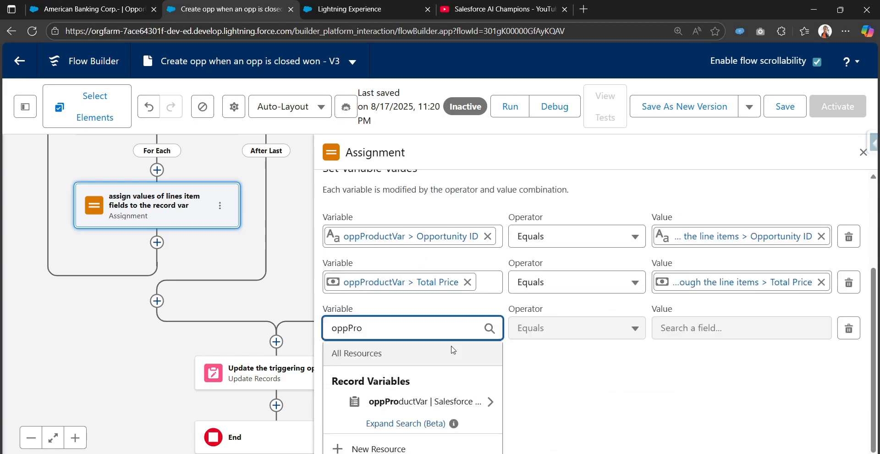
pyautogui.click(442, 401)
pyautogui.scroll(-3, 442, 417)
pyautogui.scroll(2, 435, 424)
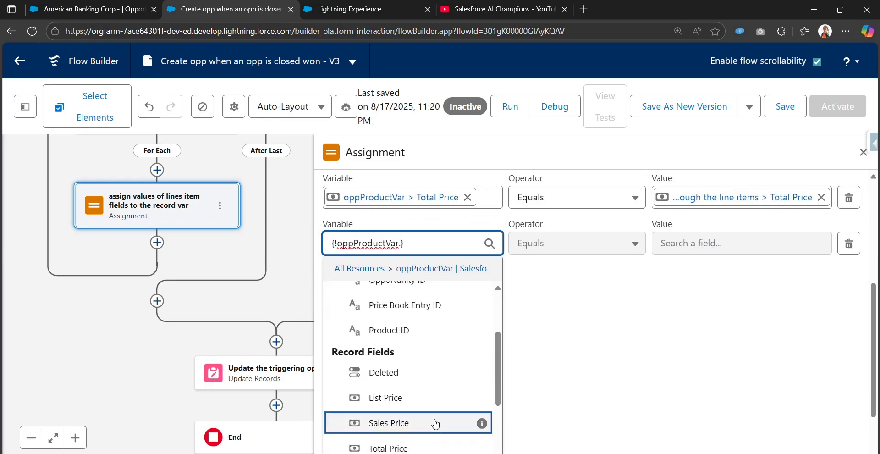
pyautogui.scroll(2, 426, 395)
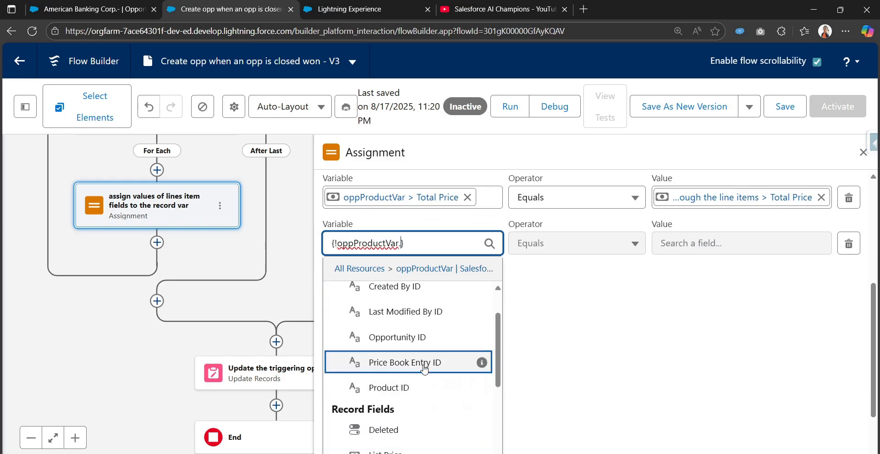
pyautogui.click(424, 367)
# Set the third row's value to Current Item from Loop > Price Book Entry ID, adding a fourth row
pyautogui.click(691, 414)
pyautogui.write('cu')
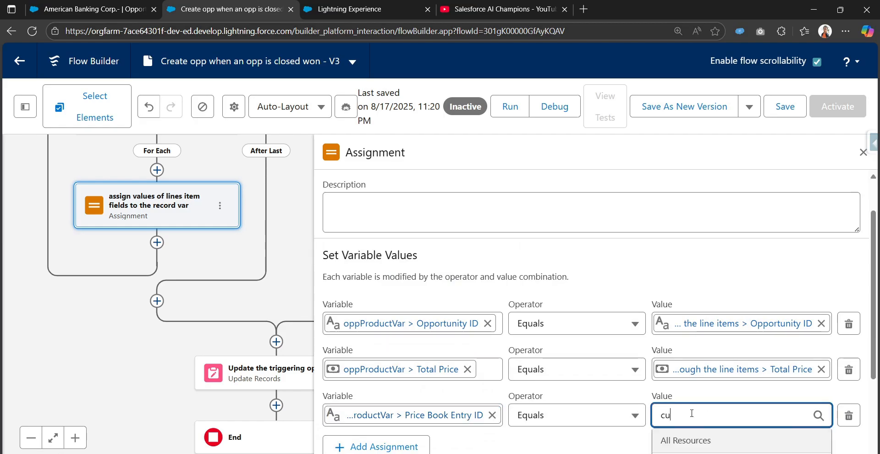
pyautogui.write('rrent')
pyautogui.scroll(-2, 572, 416)
pyautogui.click(702, 412)
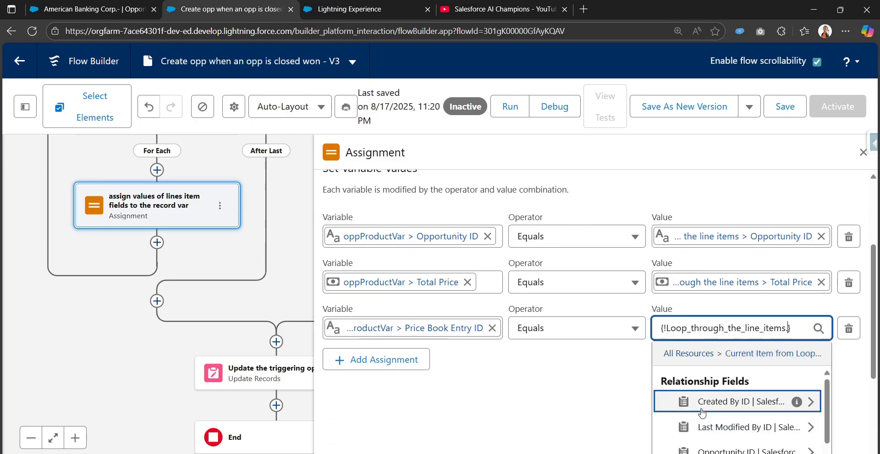
pyautogui.write('Pri')
pyautogui.write('ce')
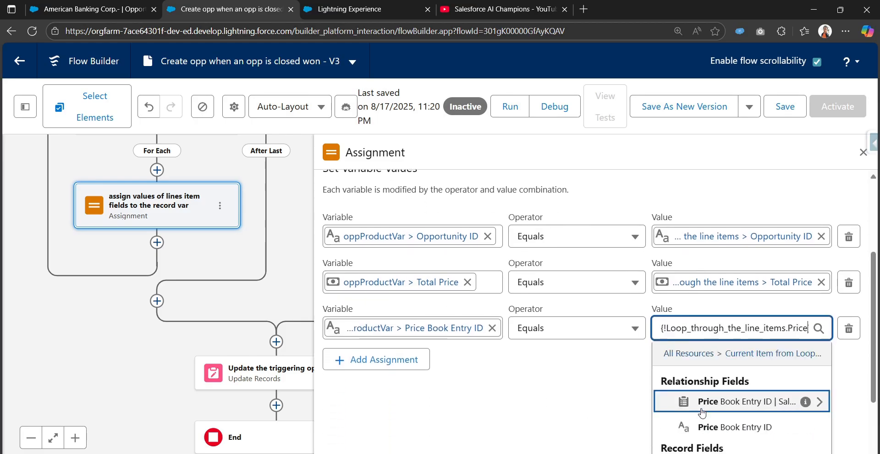
pyautogui.click(719, 427)
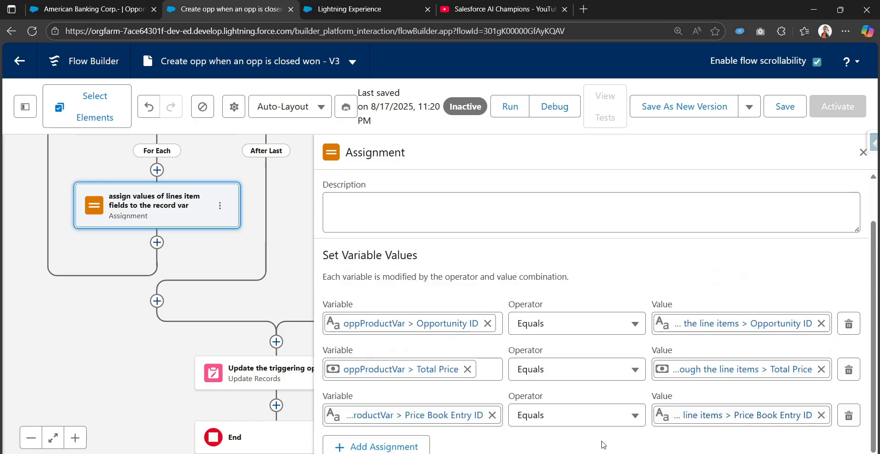
pyautogui.click(375, 446)
# Set the fourth row's variable to oppProductVar > Date
pyautogui.click(431, 420)
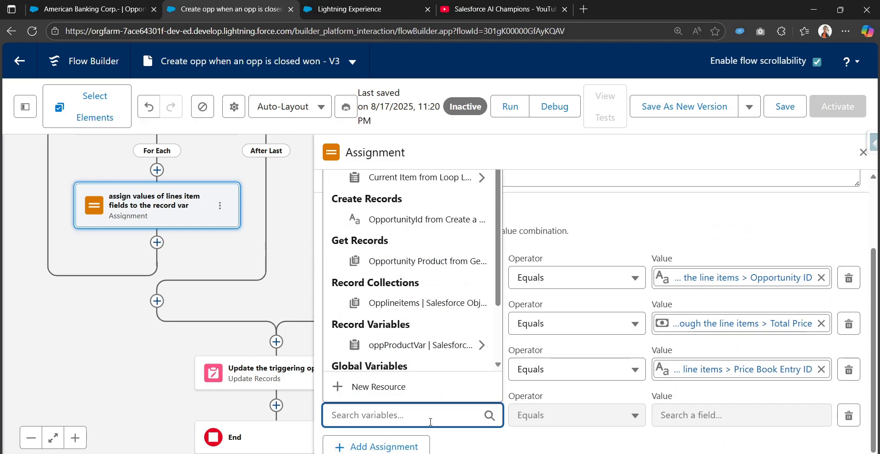
pyautogui.write('opp')
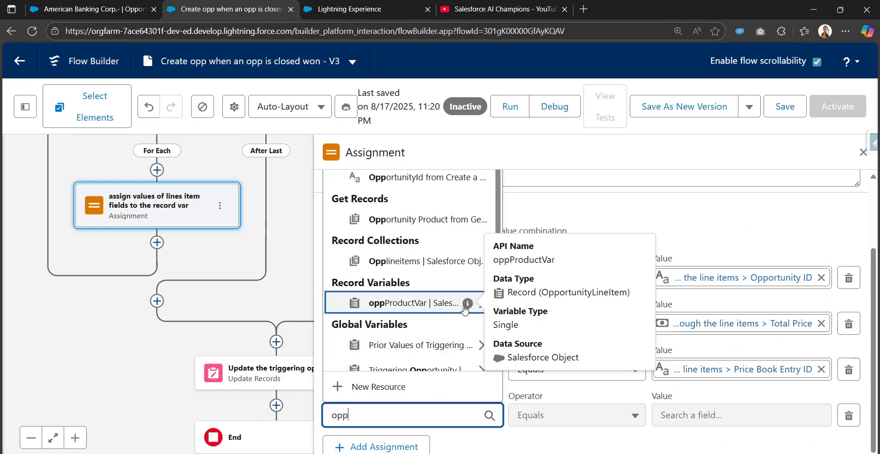
pyautogui.scroll(-1, 426, 361)
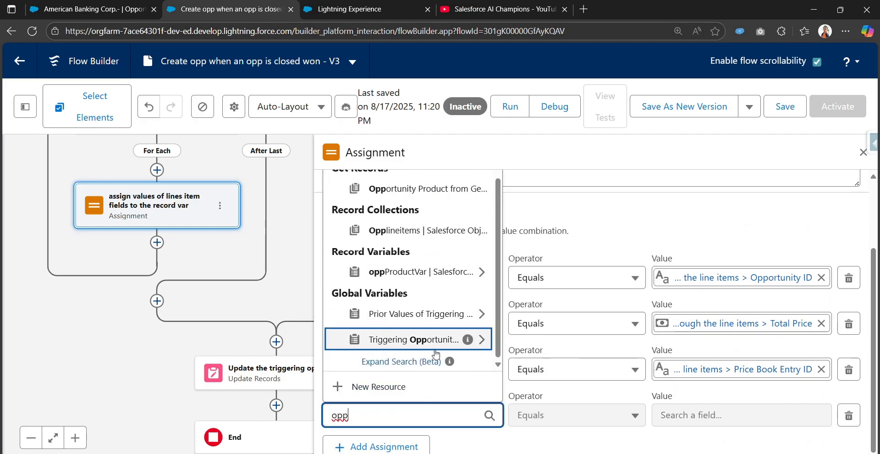
pyautogui.click(536, 447)
pyautogui.click(436, 372)
pyautogui.hotkey('ctrl', 'c')
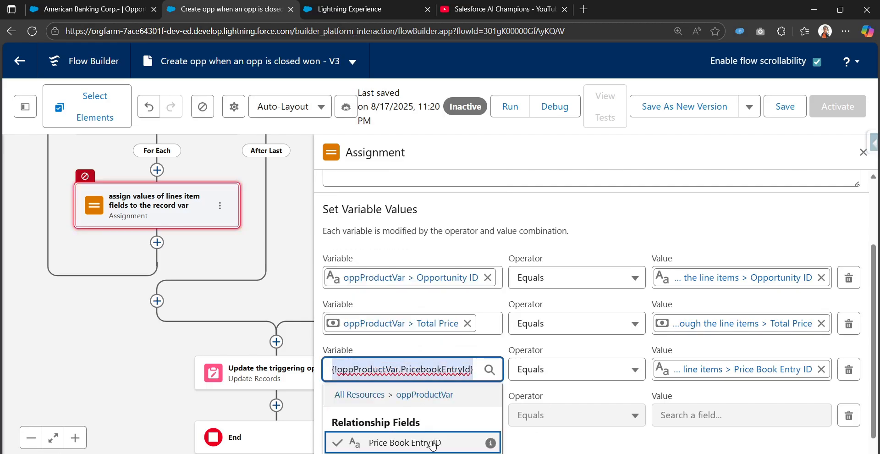
pyautogui.click(548, 446)
pyautogui.scroll(-1, 458, 419)
pyautogui.doubleClick(395, 397)
pyautogui.hotkey('ctrl', 'v')
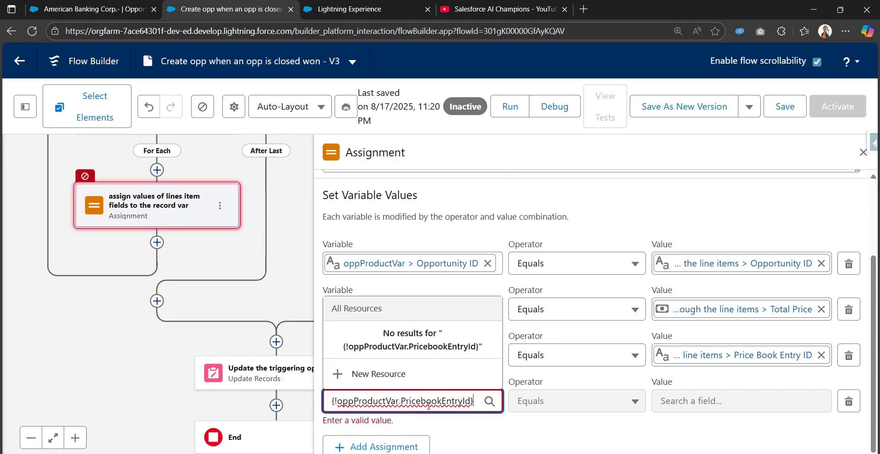
pyautogui.doubleClick(428, 401)
pyautogui.press('BackSpace')
pyautogui.press('BackSpace')
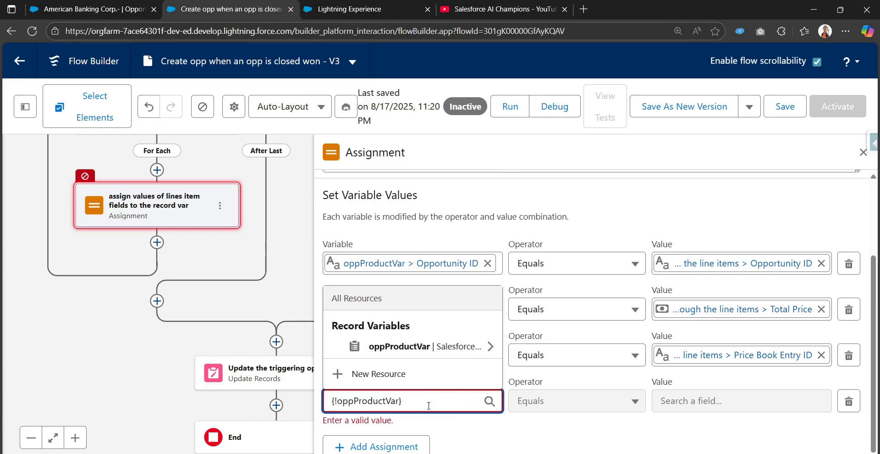
pyautogui.write('.')
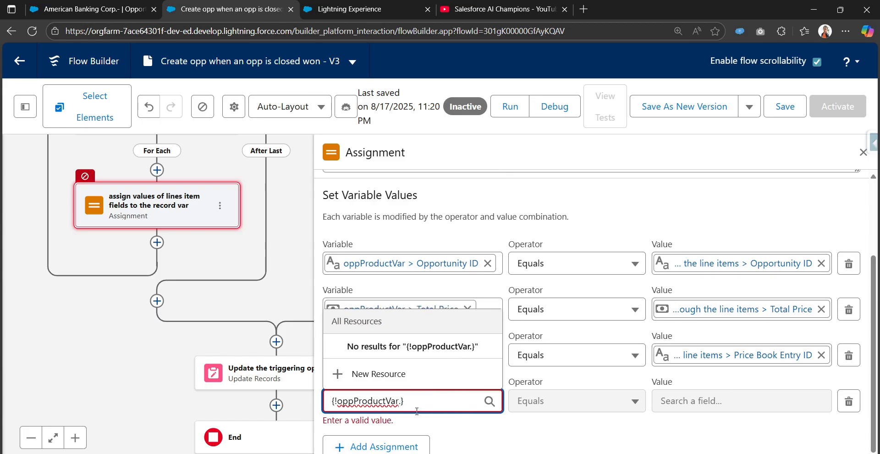
pyautogui.tripleClick(420, 405)
pyautogui.press('BackSpace')
pyautogui.write('opp')
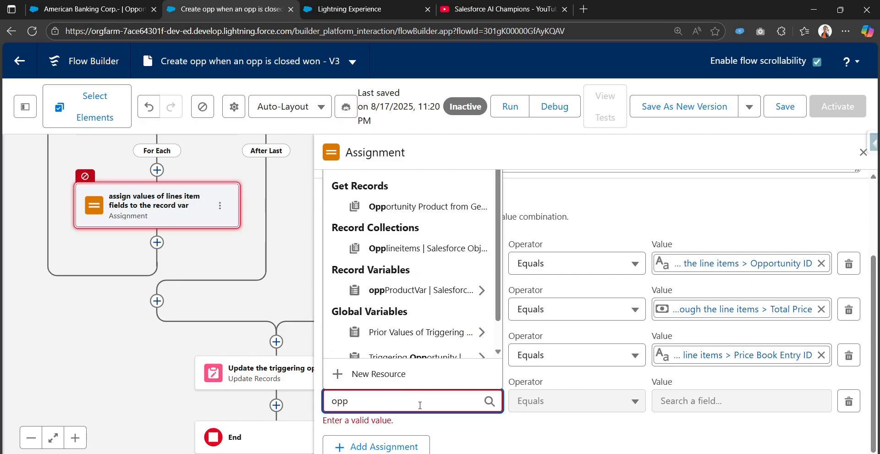
pyautogui.click(418, 289)
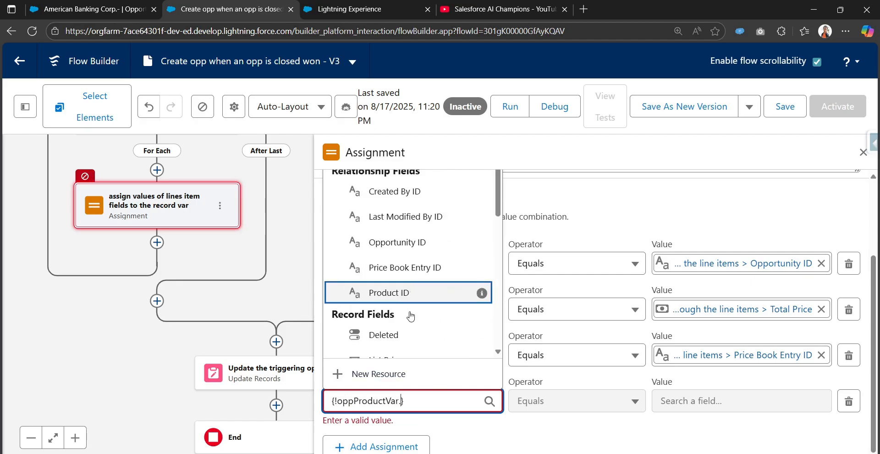
pyautogui.scroll(-5, 417, 331)
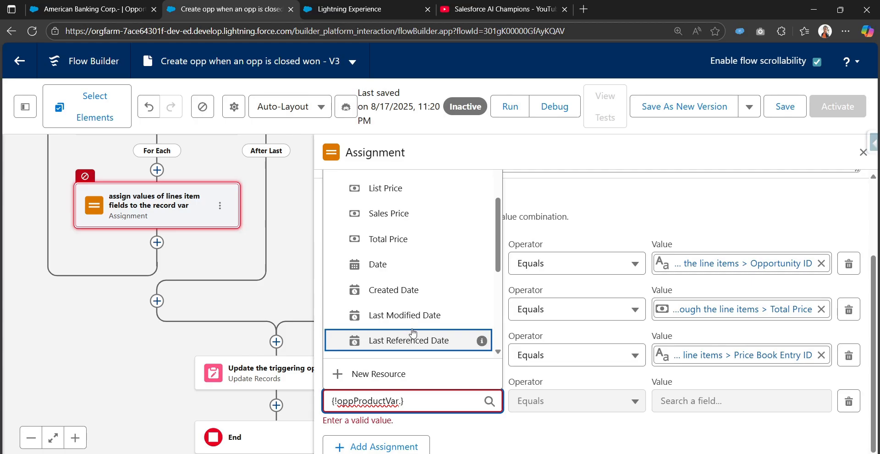
pyautogui.scroll(2, 414, 333)
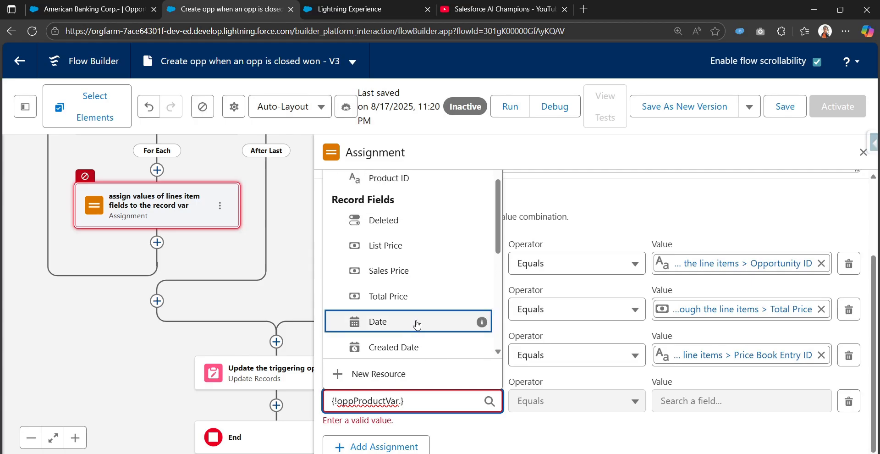
pyautogui.click(416, 325)
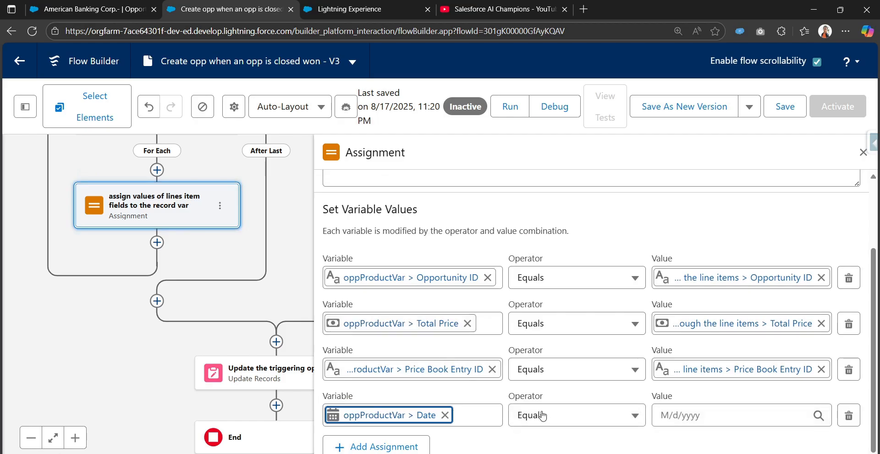
# Set the fourth row's value to Current Item from Loop > Date
pyautogui.click(671, 414)
pyautogui.write('cu')
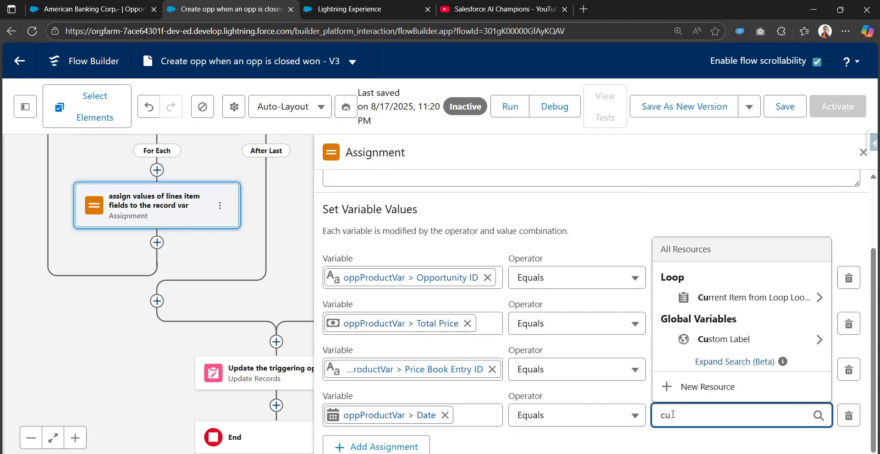
pyautogui.click(691, 297)
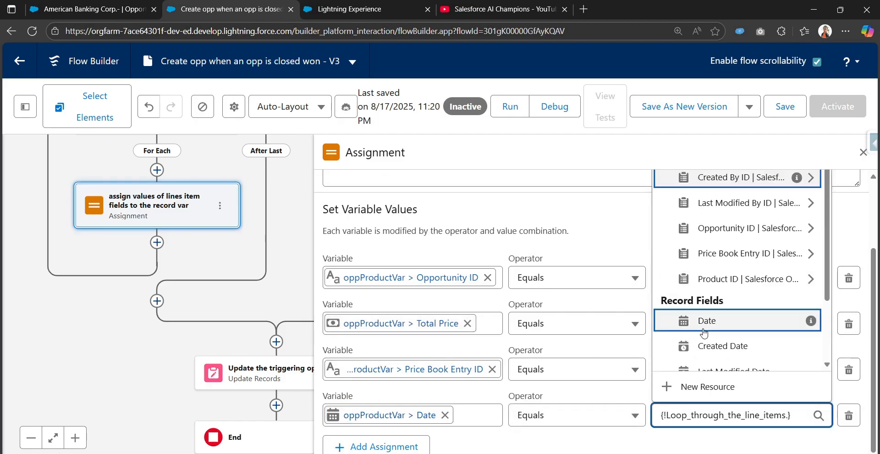
pyautogui.write('da')
pyautogui.click(721, 256)
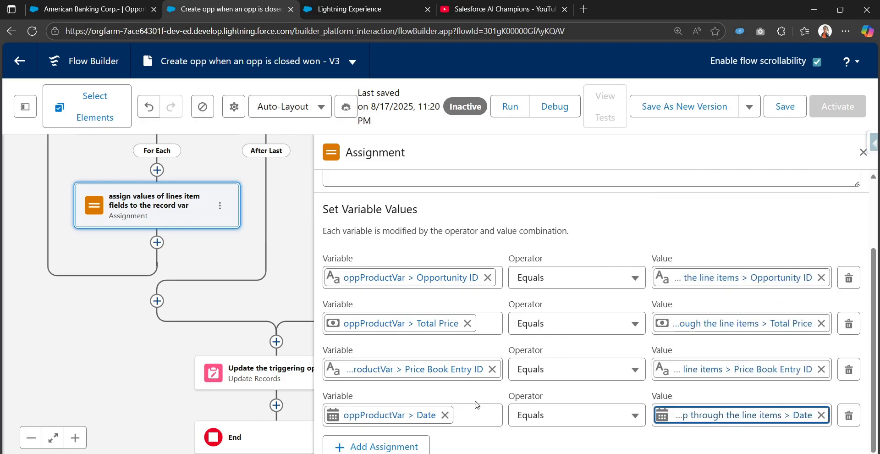
# Add a fifth assignment row: oppProductVar > Quantity Equals Current Item from Loop > Quantity
pyautogui.click(382, 443)
pyautogui.click(398, 417)
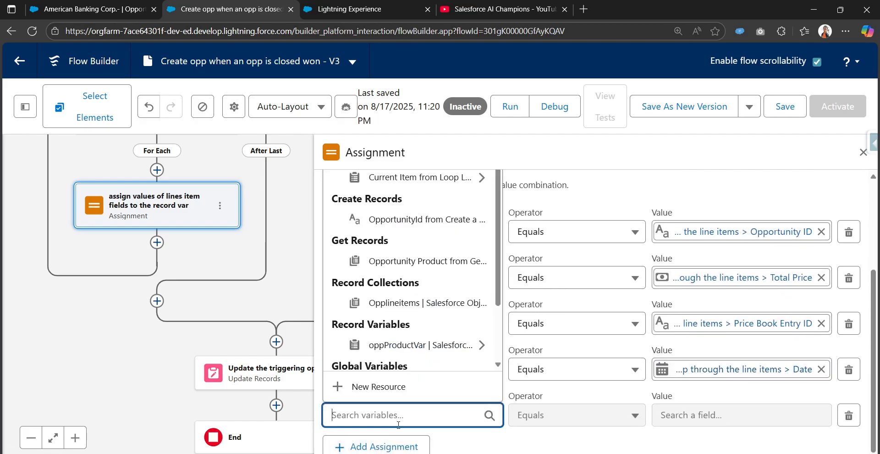
pyautogui.write('OppPro')
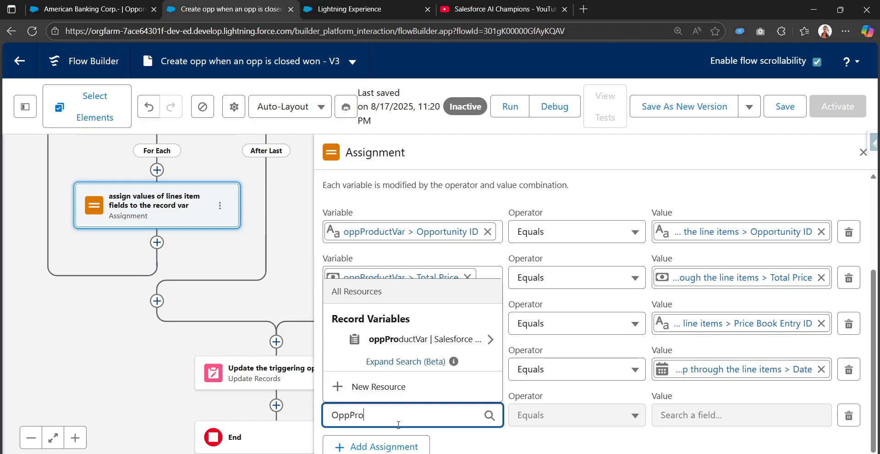
pyautogui.click(422, 339)
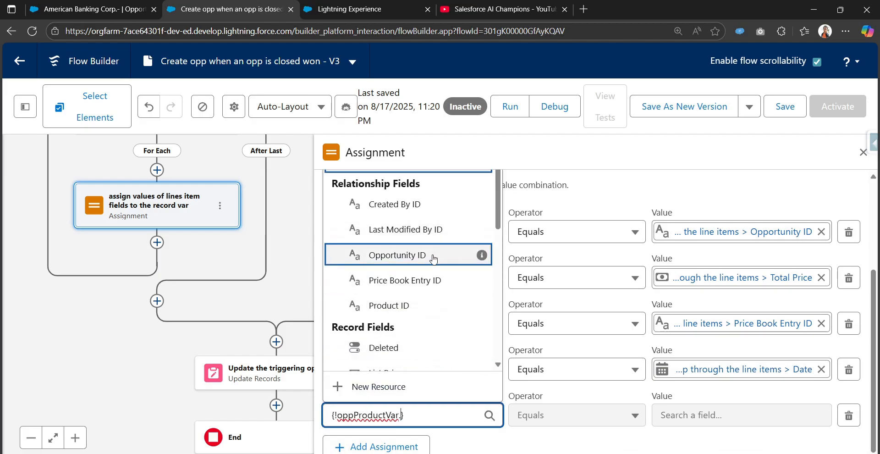
pyautogui.scroll(-3, 417, 314)
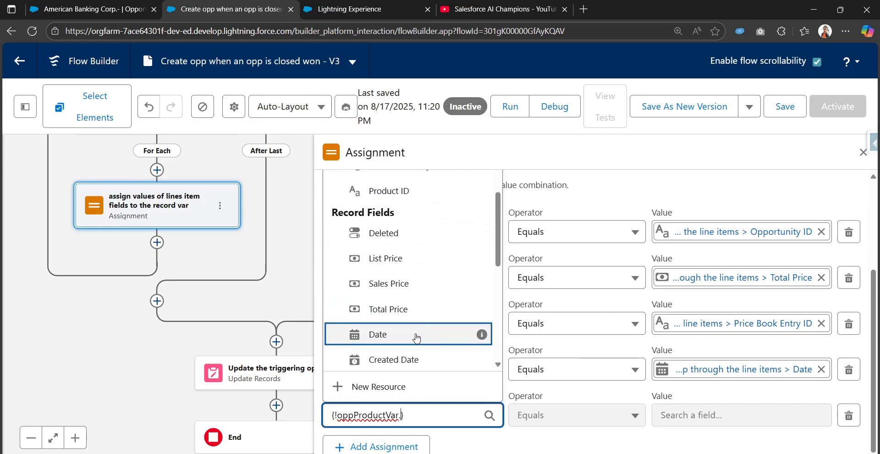
pyautogui.scroll(-5, 419, 349)
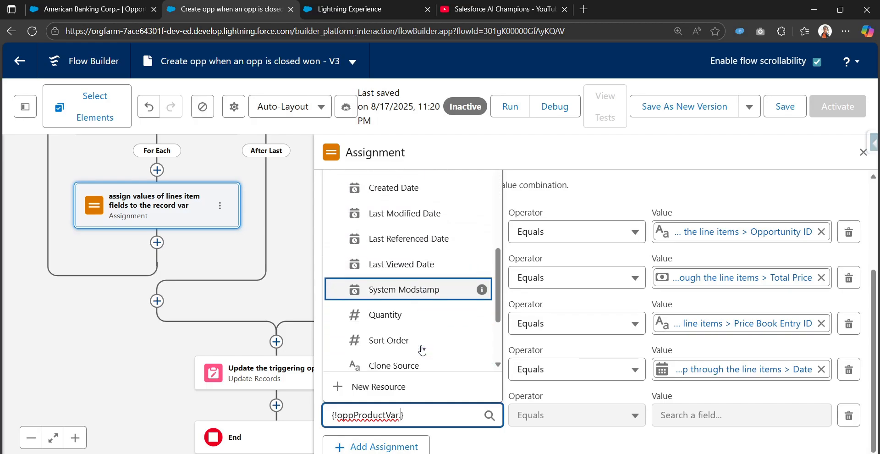
pyautogui.scroll(-2, 429, 330)
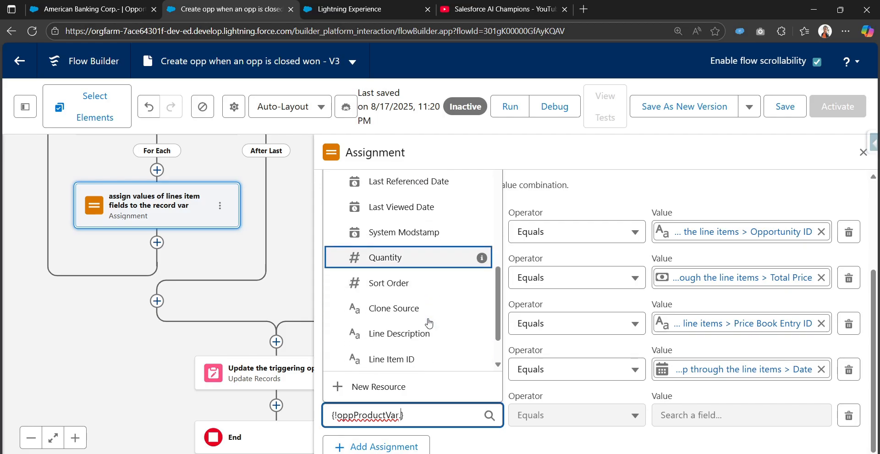
pyautogui.click(429, 269)
pyautogui.click(667, 411)
pyautogui.write('cur')
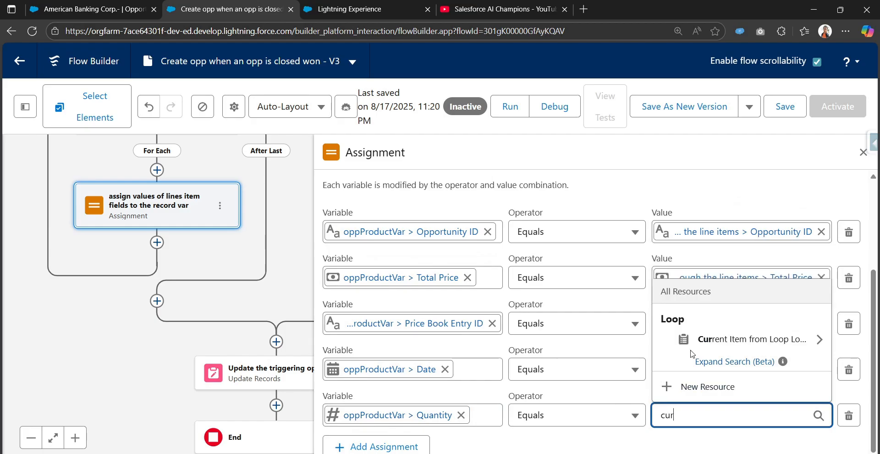
pyautogui.click(692, 351)
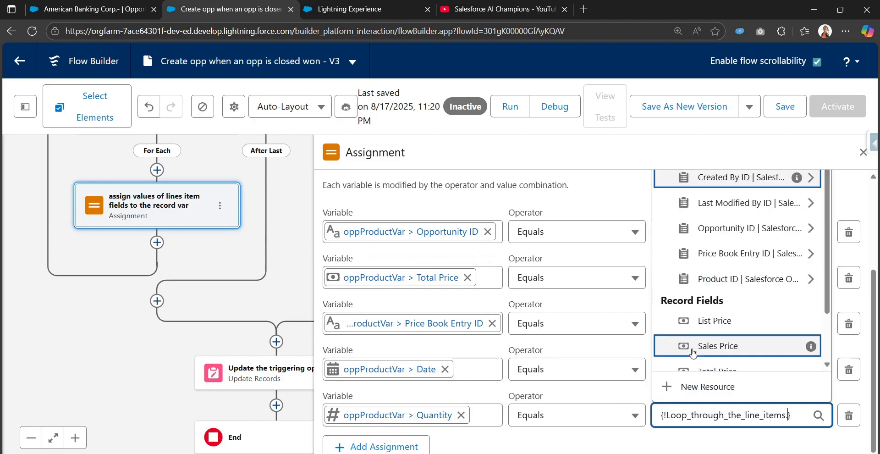
pyautogui.write('qua')
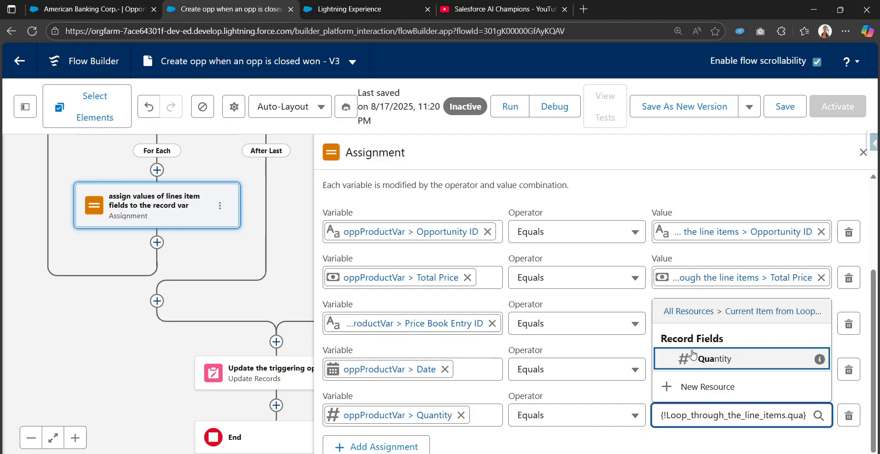
pyautogui.click(692, 358)
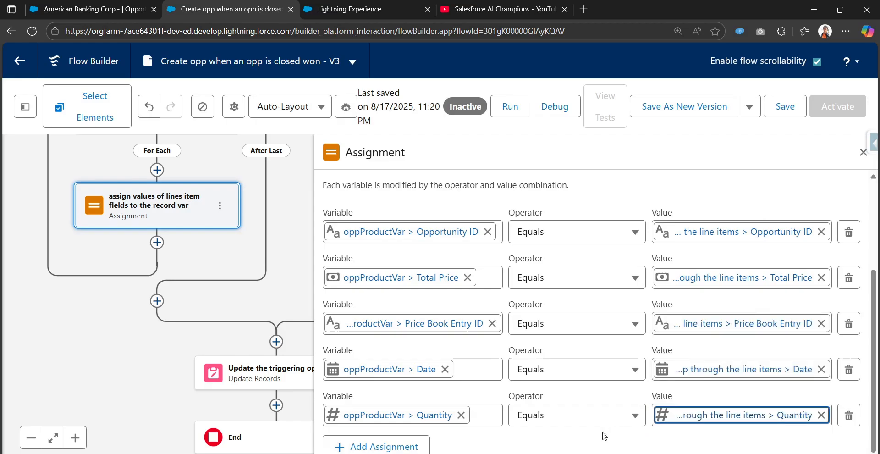
# Save the flow and pan the canvas so the Loop element is visible
pyautogui.click(785, 117)
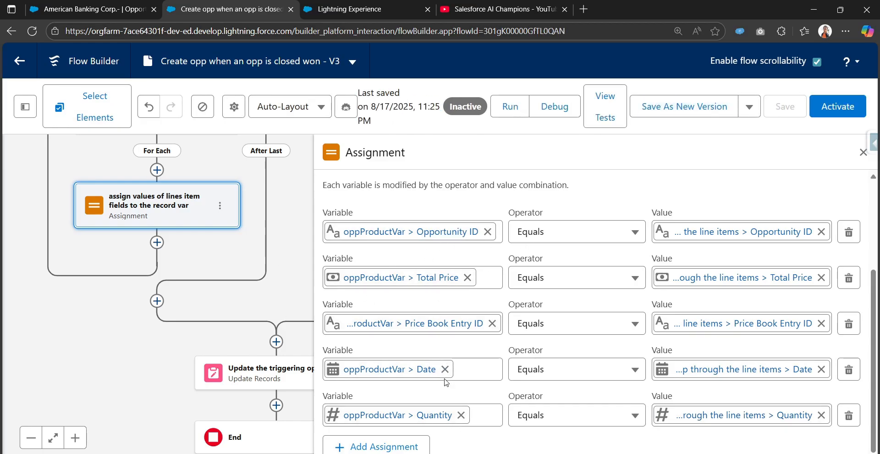
pyautogui.moveTo(202, 263); pyautogui.dragTo(245, 297)
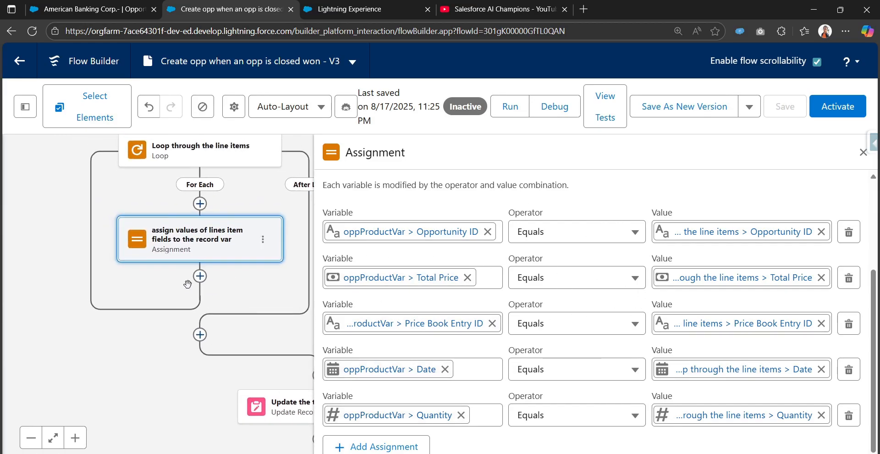
# Insert an Assignment after the field mapping, labelled 'add all the line items into the collection'
pyautogui.click(200, 276)
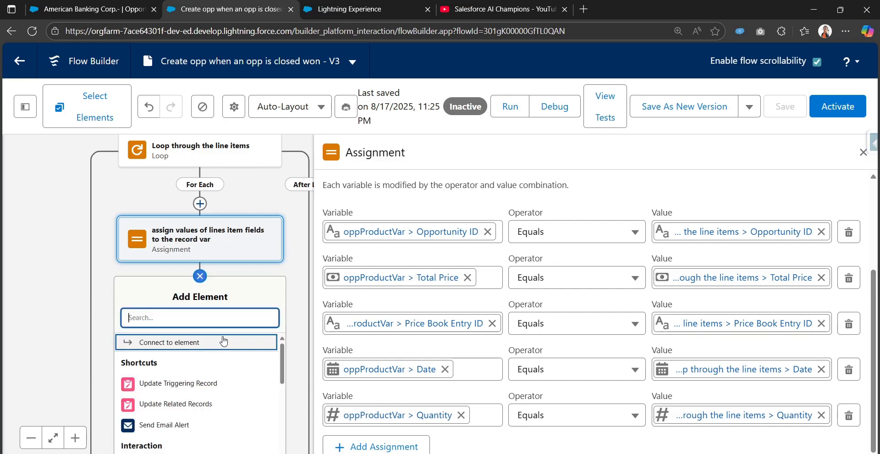
pyautogui.write('a')
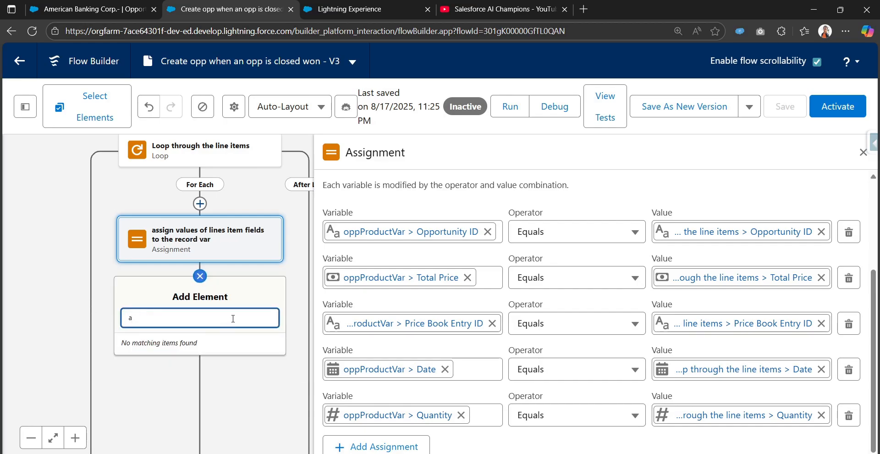
pyautogui.write('assi')
pyautogui.click(200, 352)
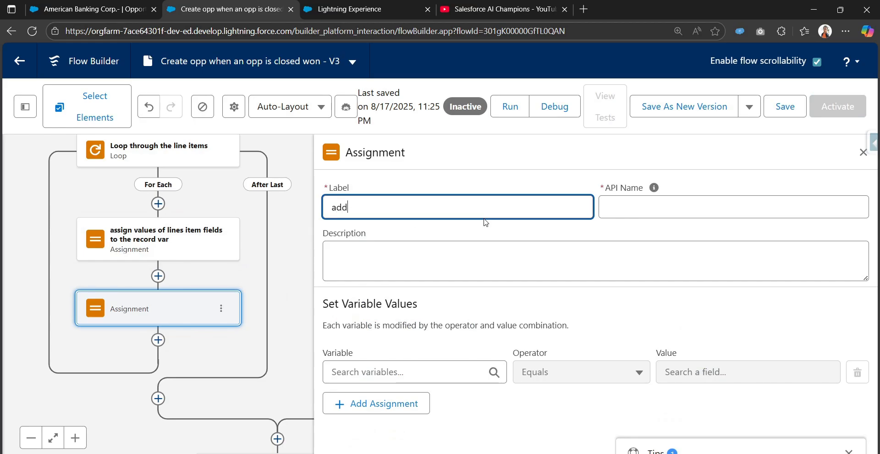
pyautogui.write('add all the line items into the')
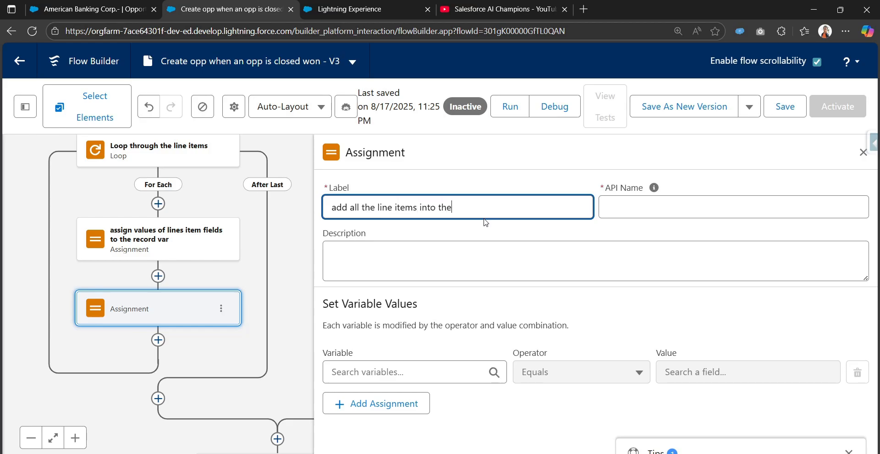
pyautogui.write('on')
pyautogui.press('Tab')
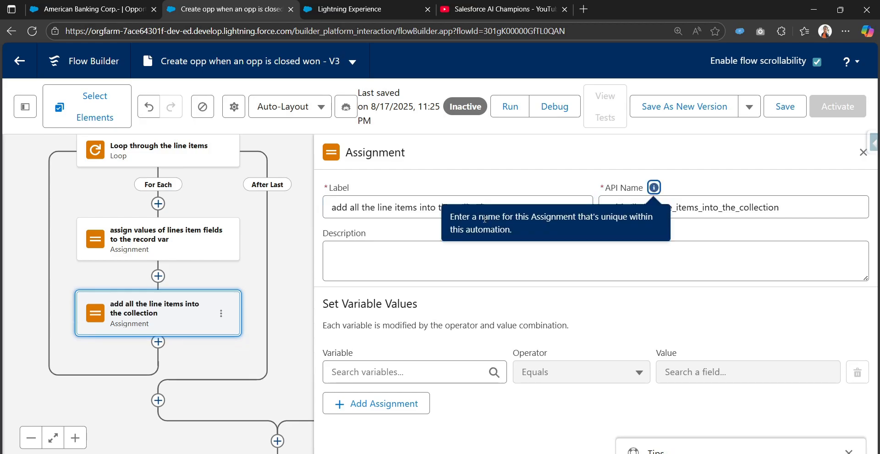
pyautogui.click(422, 366)
# Check that Opplineitems is a collection variable of the right object type
pyautogui.scroll(-3, 422, 362)
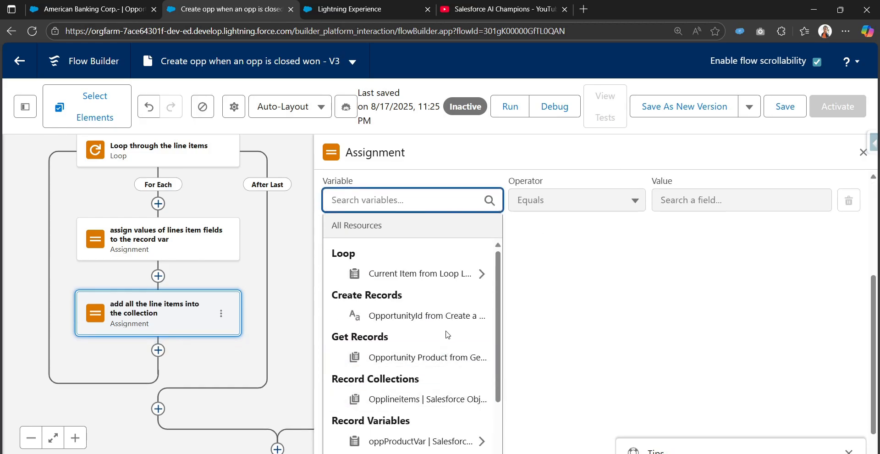
pyautogui.scroll(-1, 419, 366)
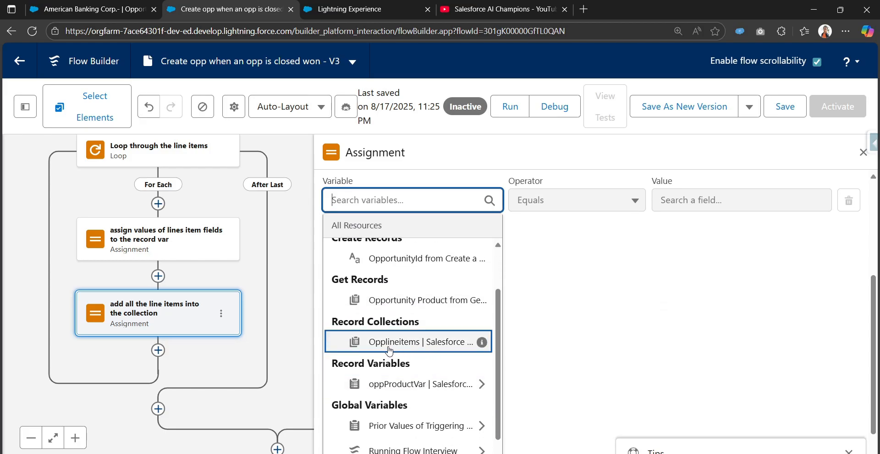
pyautogui.click(25, 106)
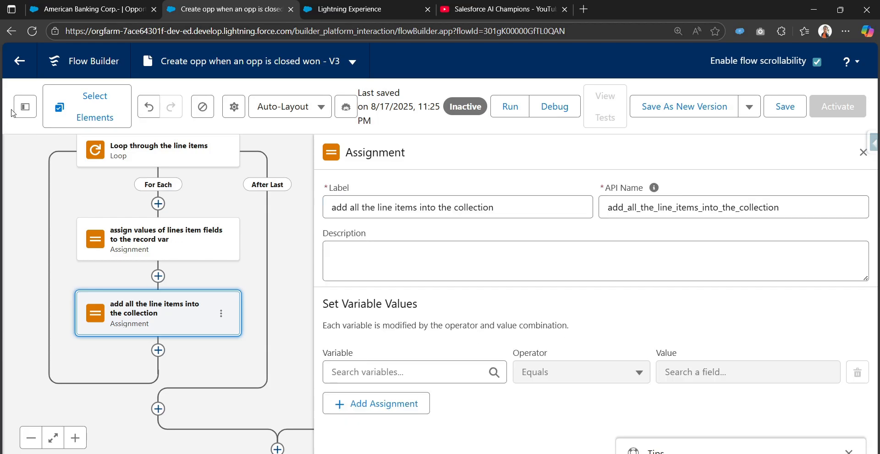
pyautogui.scroll(-1, 87, 360)
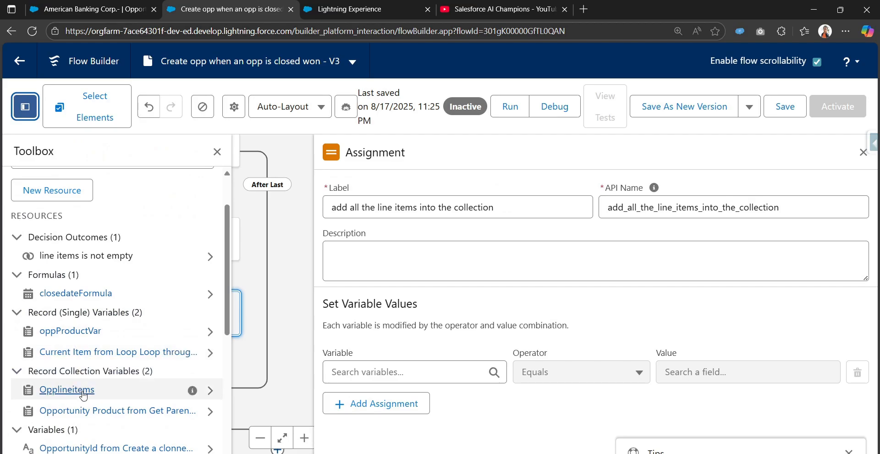
pyautogui.click(68, 390)
pyautogui.moveTo(480, 265); pyautogui.dragTo(597, 283)
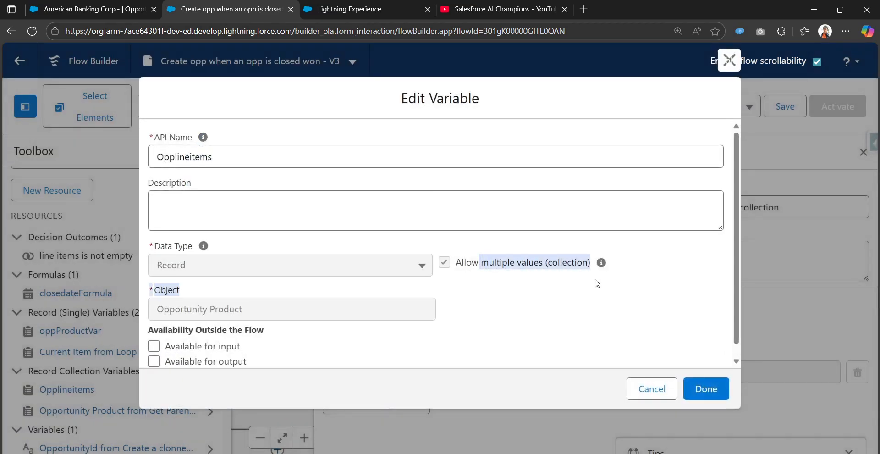
pyautogui.click(644, 392)
# Configure the assignment: Variable Opplineitems, Operator Add, Value oppProductVar
pyautogui.click(405, 372)
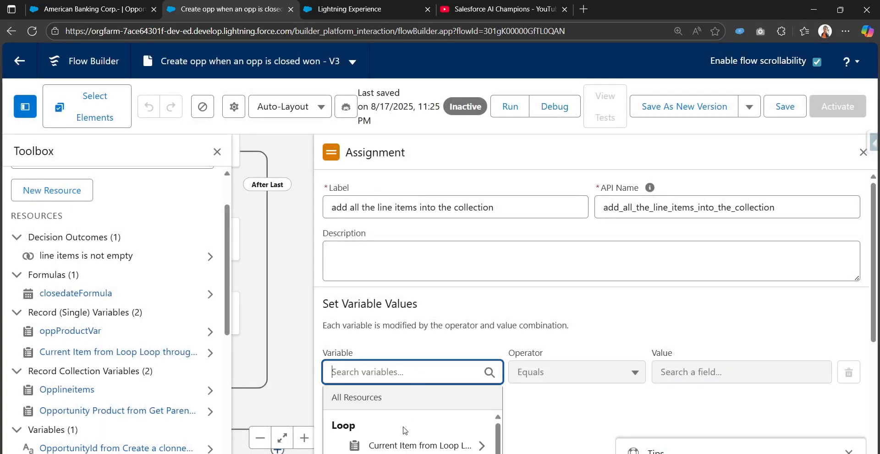
pyautogui.scroll(-3, 405, 430)
pyautogui.scroll(-3, 494, 397)
pyautogui.scroll(2, 410, 383)
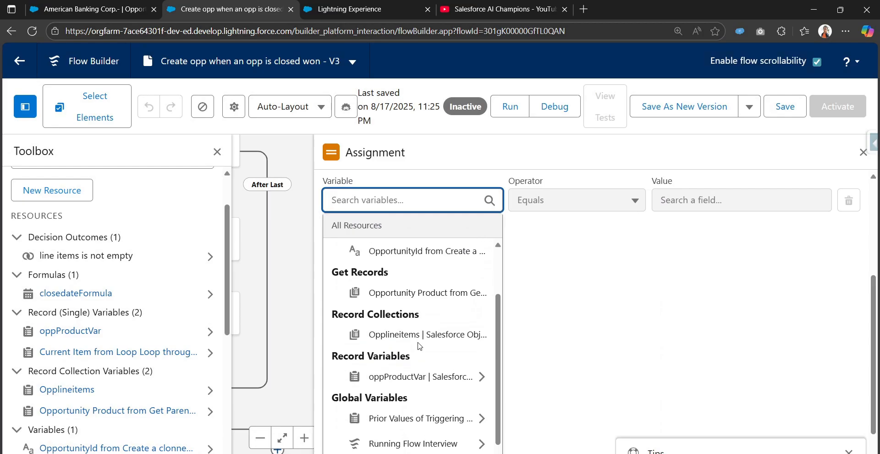
pyautogui.click(422, 376)
pyautogui.click(582, 372)
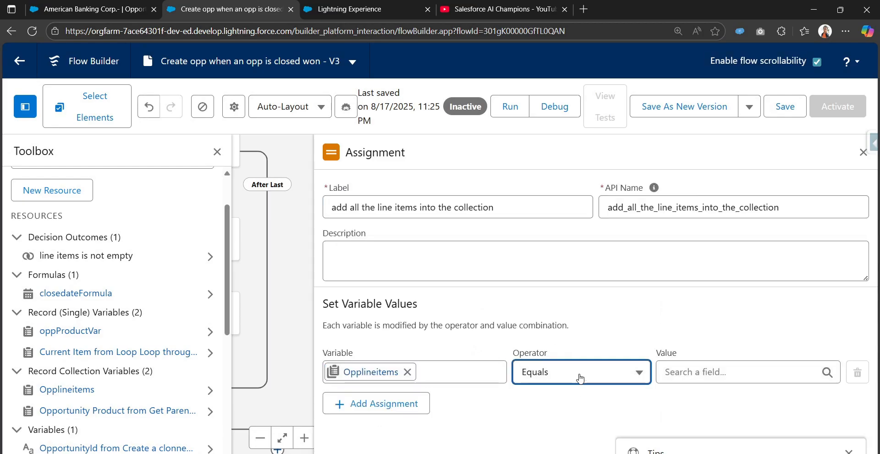
pyautogui.click(580, 302)
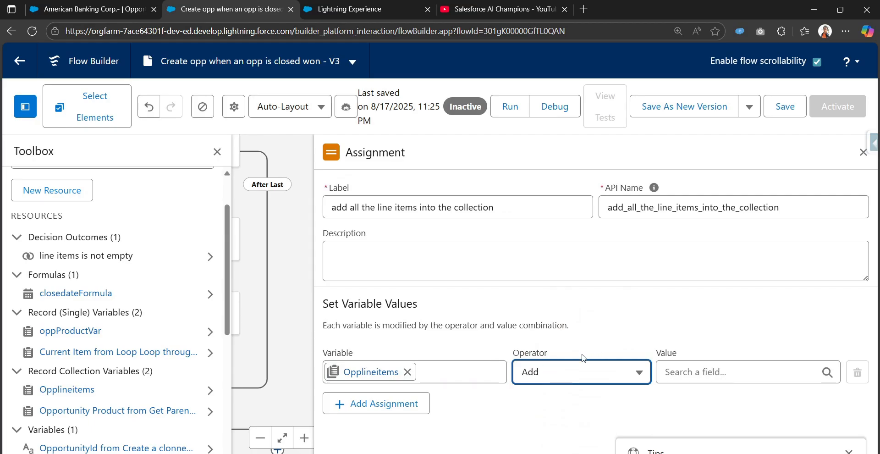
pyautogui.click(220, 157)
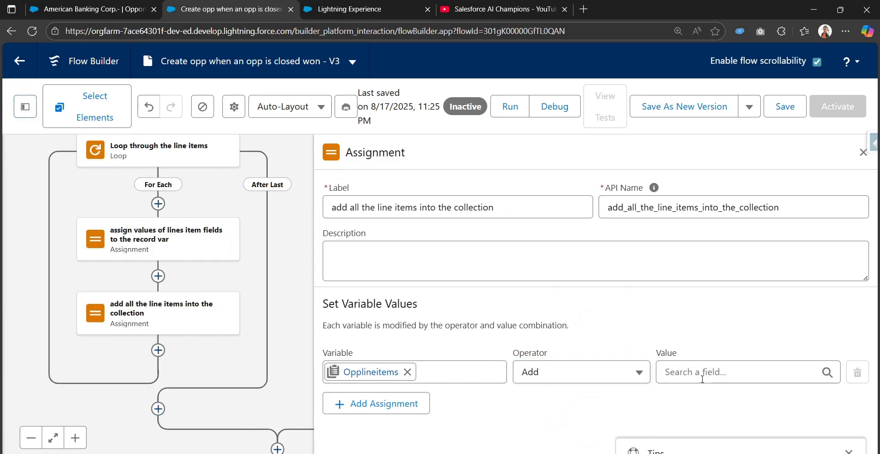
pyautogui.click(702, 372)
pyautogui.scroll(-3, 709, 379)
pyautogui.scroll(-3, 709, 379)
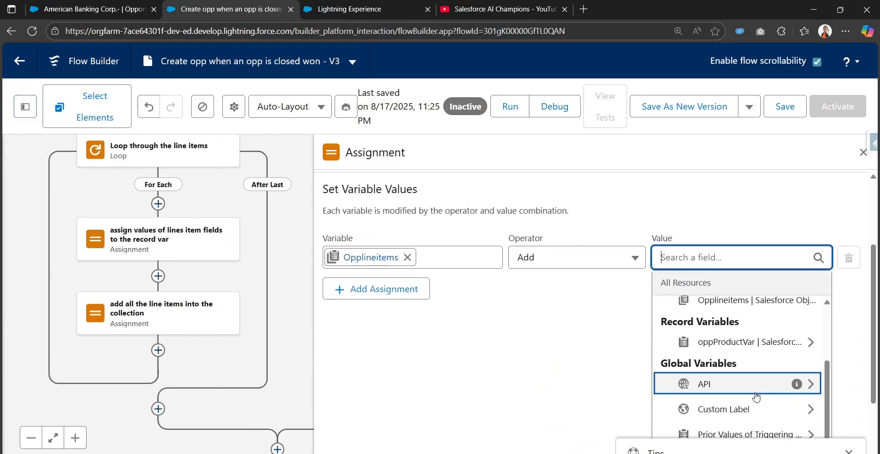
pyautogui.click(718, 352)
pyautogui.click(550, 320)
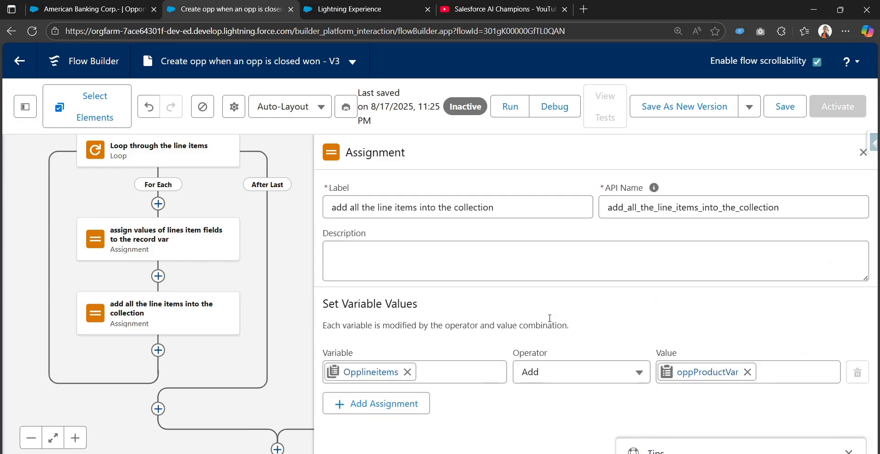
pyautogui.tripleClick(584, 309)
# Save the flow and reposition the canvas around the loop
pyautogui.click(785, 106)
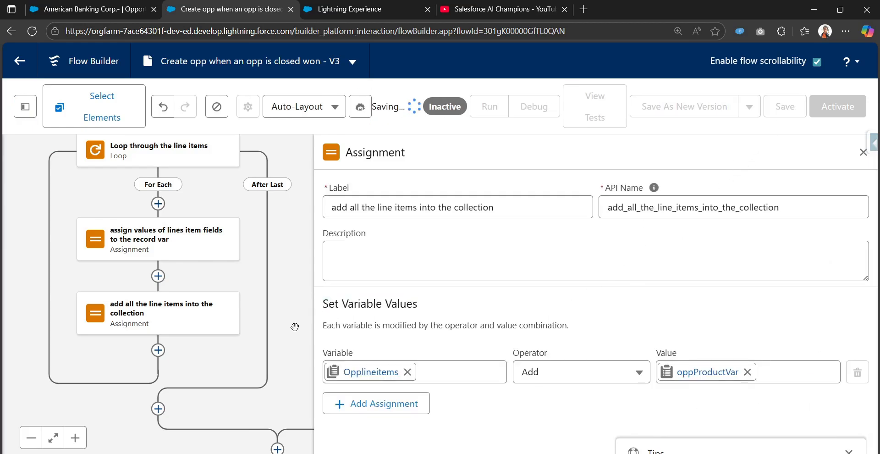
pyautogui.moveTo(230, 341); pyautogui.dragTo(244, 231)
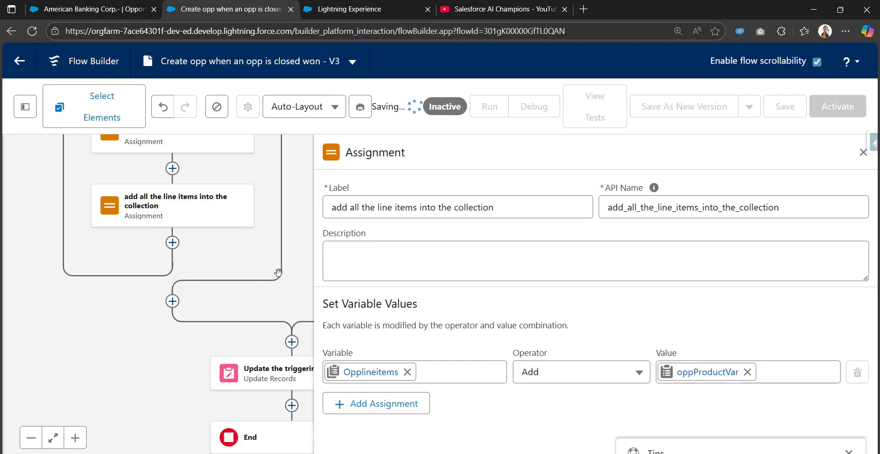
pyautogui.moveTo(225, 238)
pyautogui.mouseDown()
pyautogui.moveTo(229, 400)
pyautogui.moveTo(232, 242)
pyautogui.mouseUp()
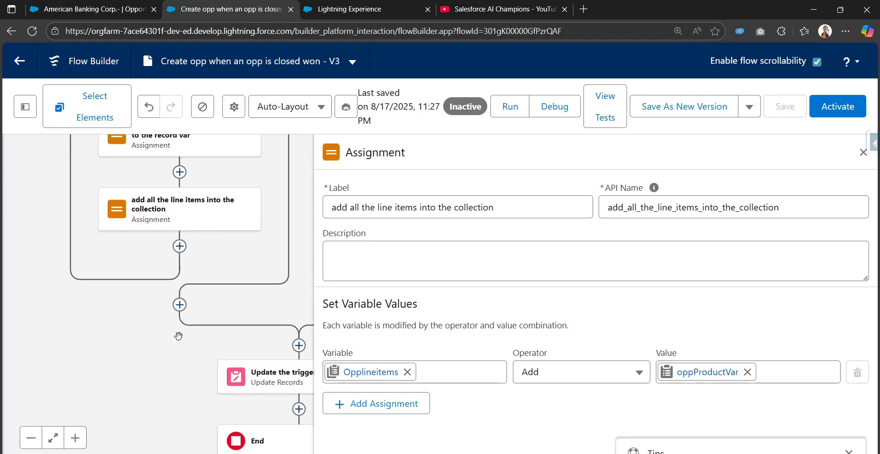
# Add a Create Records element after the loop labelled 'create line items'
pyautogui.click(179, 304)
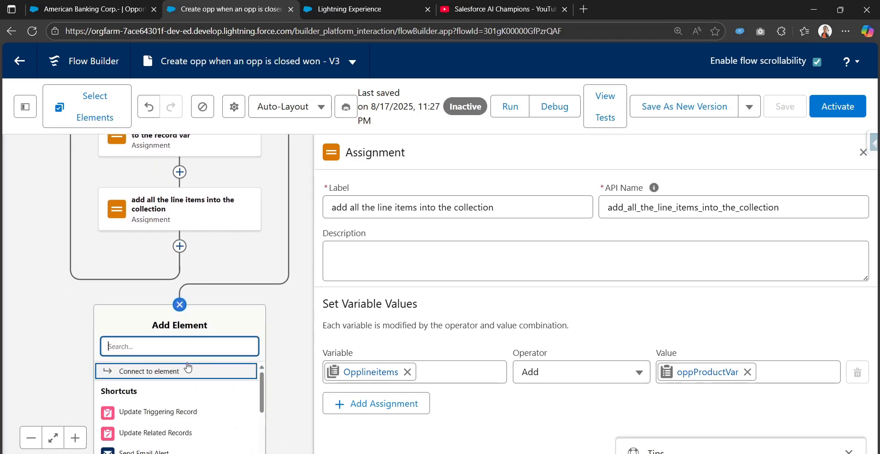
pyautogui.write('crea')
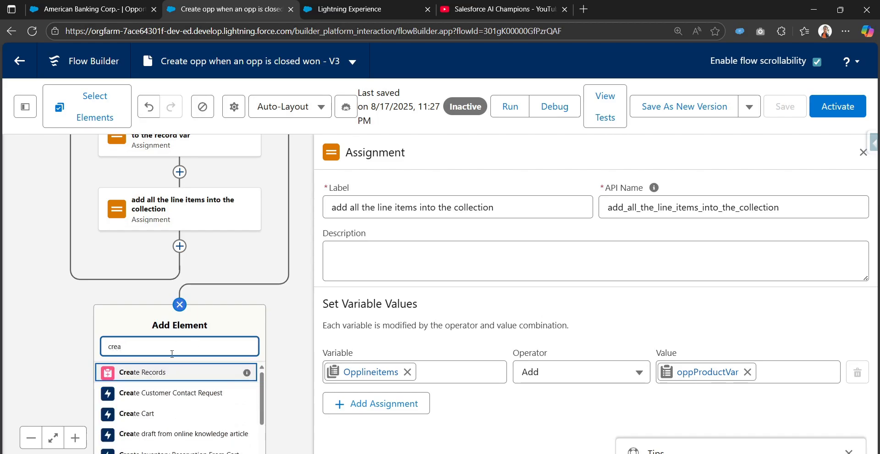
pyautogui.click(166, 372)
pyautogui.write('c')
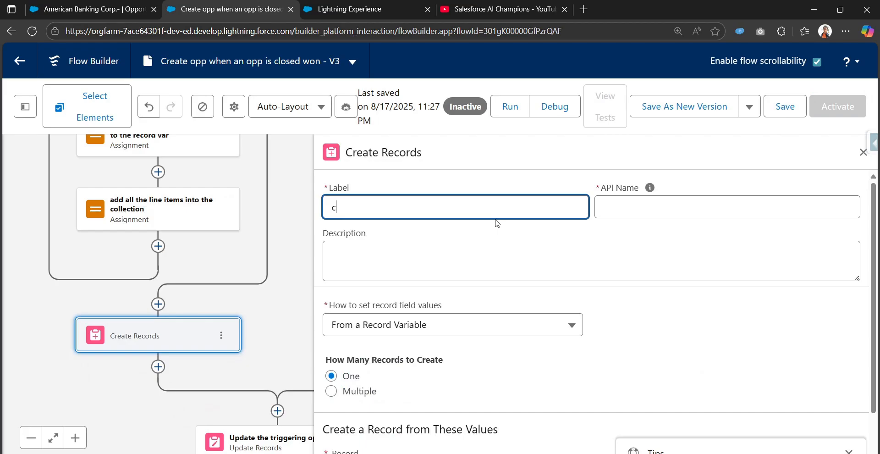
pyautogui.write('reate line items')
pyautogui.click(497, 223)
# Set it to create multiple records from the Opplineitems record collection
pyautogui.scroll(-2, 471, 360)
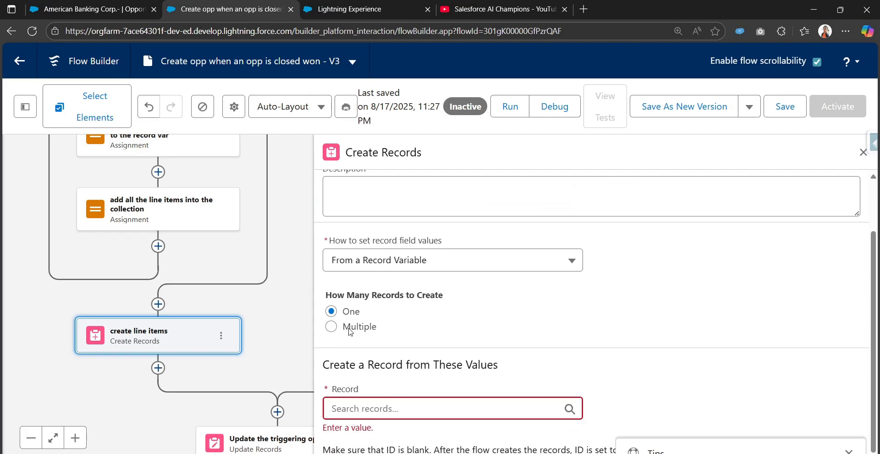
pyautogui.click(350, 330)
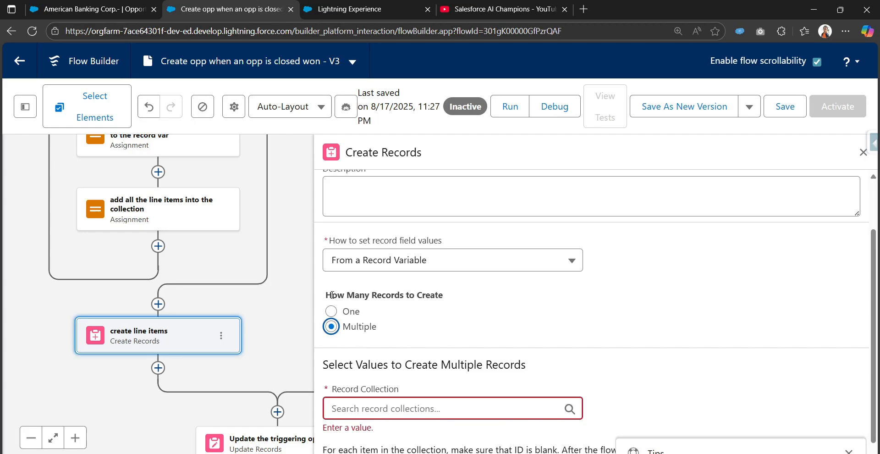
pyautogui.moveTo(332, 295); pyautogui.dragTo(450, 307)
pyautogui.scroll(-1, 437, 359)
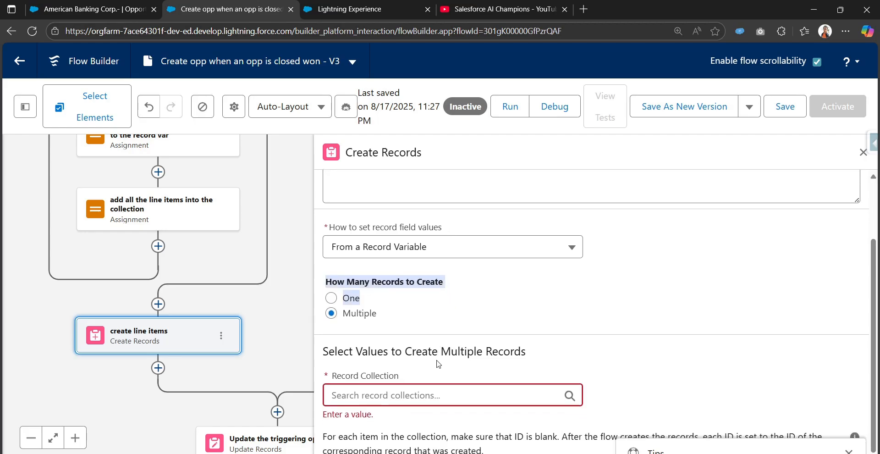
pyautogui.click(447, 314)
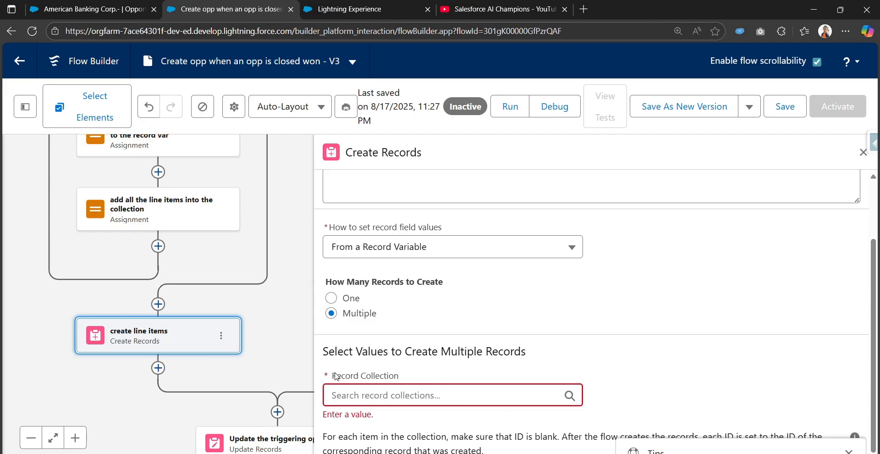
pyautogui.moveTo(335, 374); pyautogui.dragTo(396, 378)
pyautogui.click(399, 393)
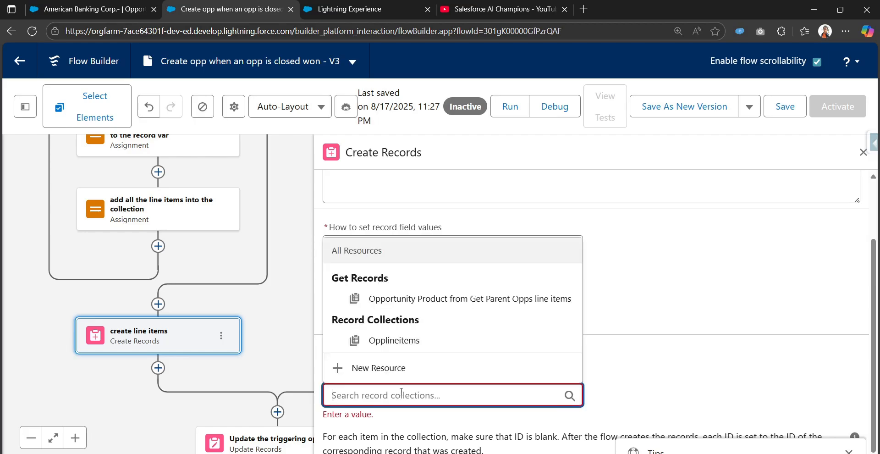
pyautogui.click(412, 340)
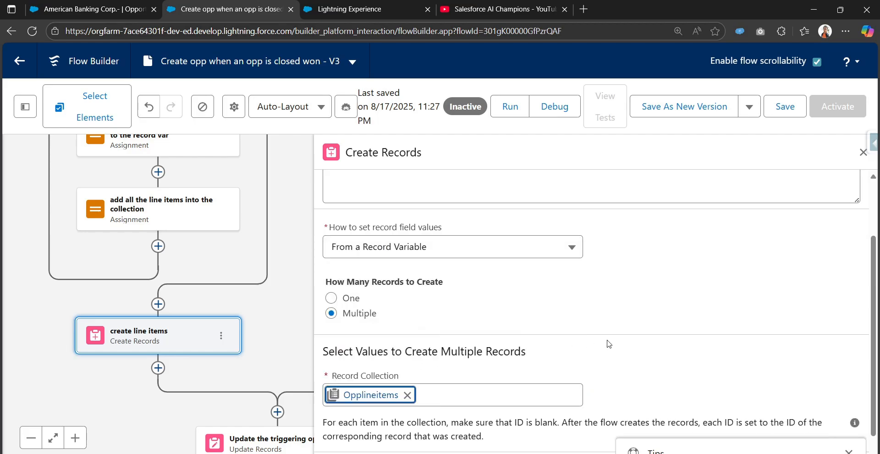
# Save the flow, then close the Create Records settings and zoom out
pyautogui.scroll(-1, 606, 340)
pyautogui.click(849, 452)
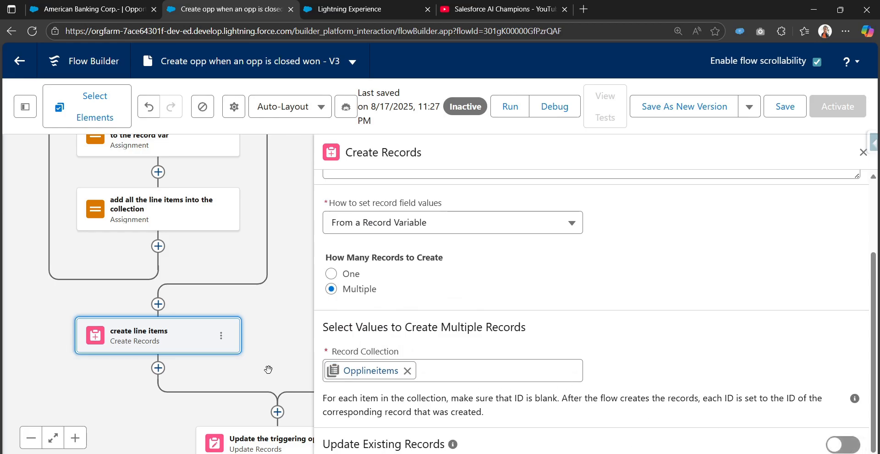
pyautogui.click(784, 107)
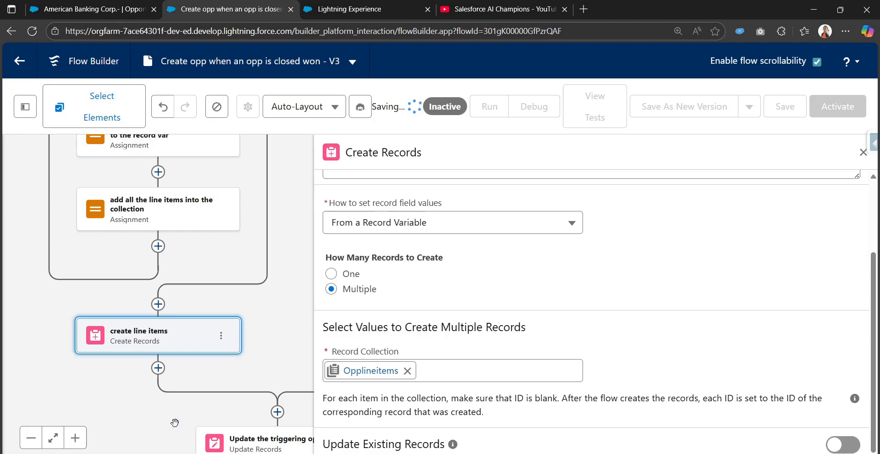
pyautogui.click(31, 437)
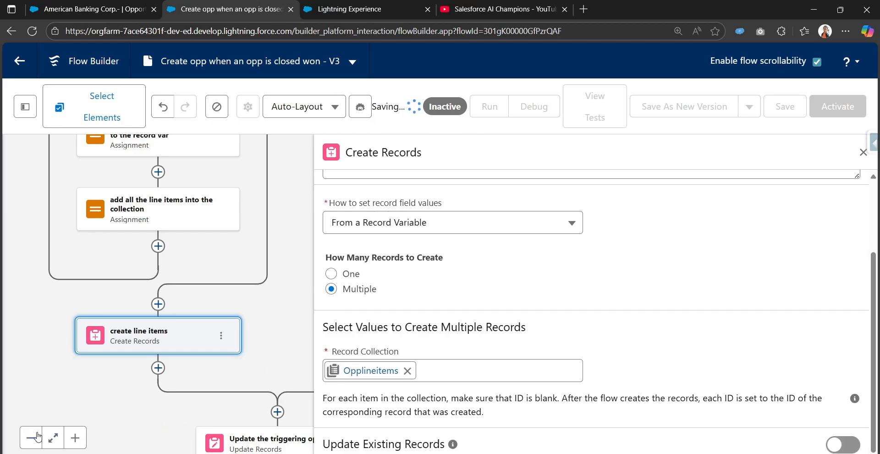
pyautogui.click(863, 152)
pyautogui.moveTo(351, 259); pyautogui.dragTo(425, 224)
# Activate the V3 flow and open the Debug dialog on the Run Immediately path
pyautogui.click(30, 437)
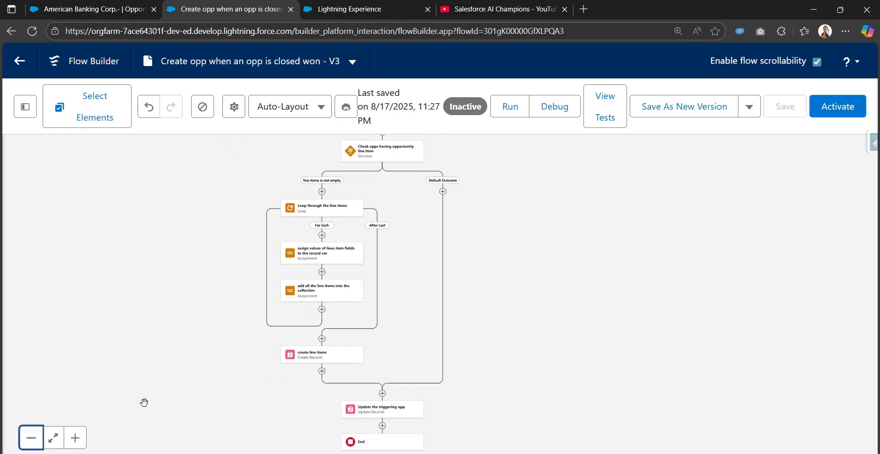
pyautogui.moveTo(453, 289); pyautogui.dragTo(443, 350)
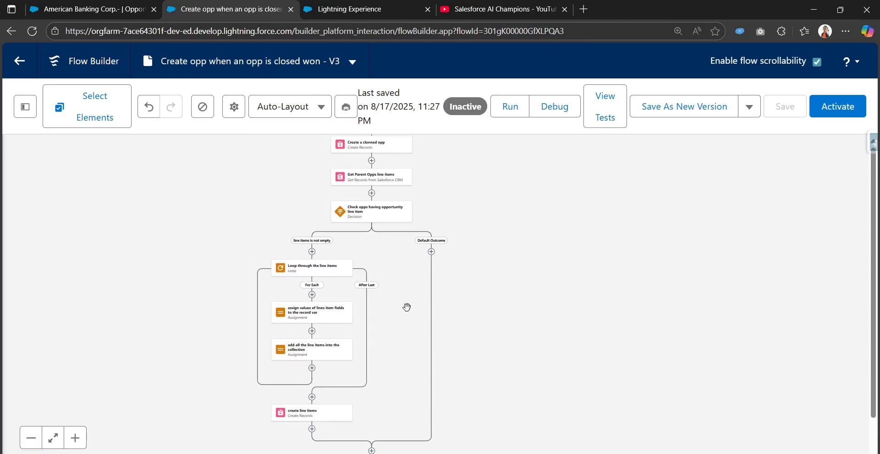
pyautogui.scroll(3, 610, 275)
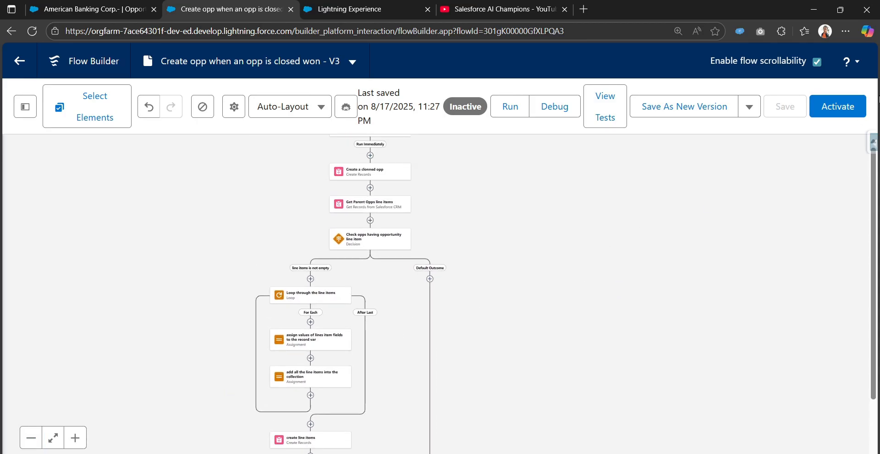
pyautogui.click(818, 106)
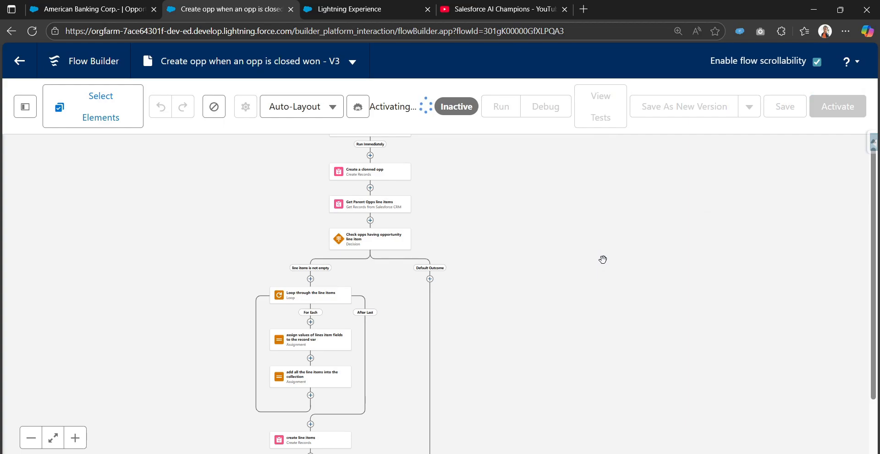
pyautogui.click(538, 111)
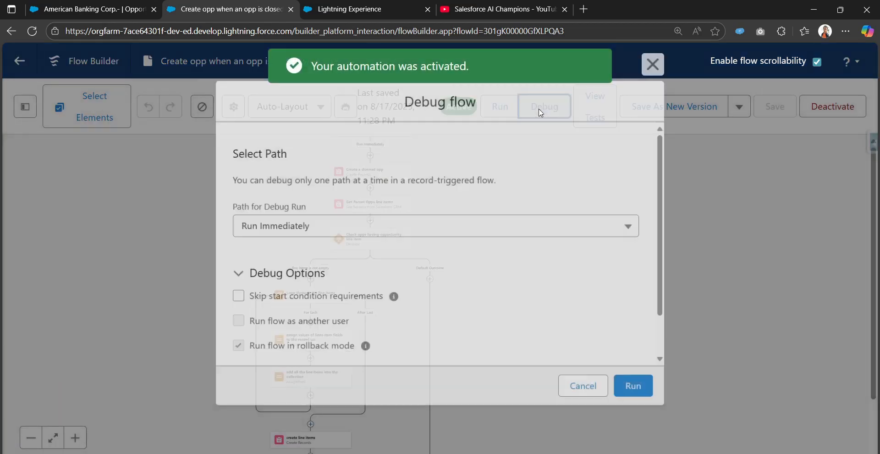
# Debug the flow on American Banking Corp.- with start condition requirements skipped, reviewing the run
pyautogui.click(373, 302)
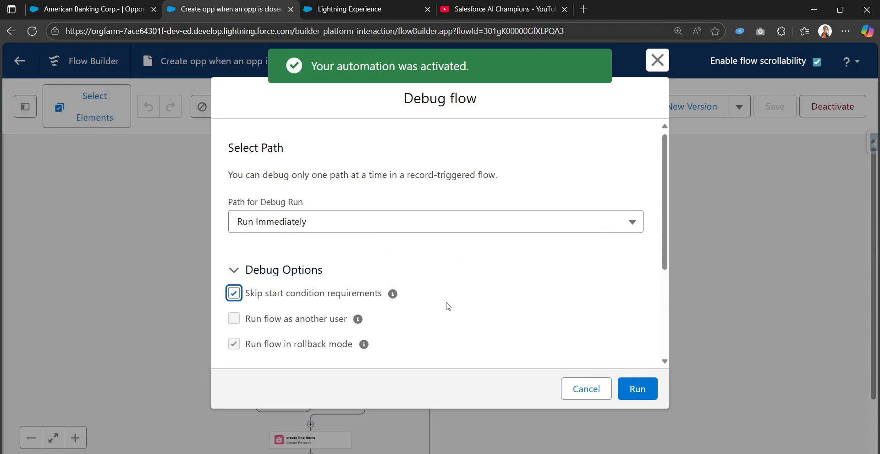
pyautogui.scroll(-3, 458, 302)
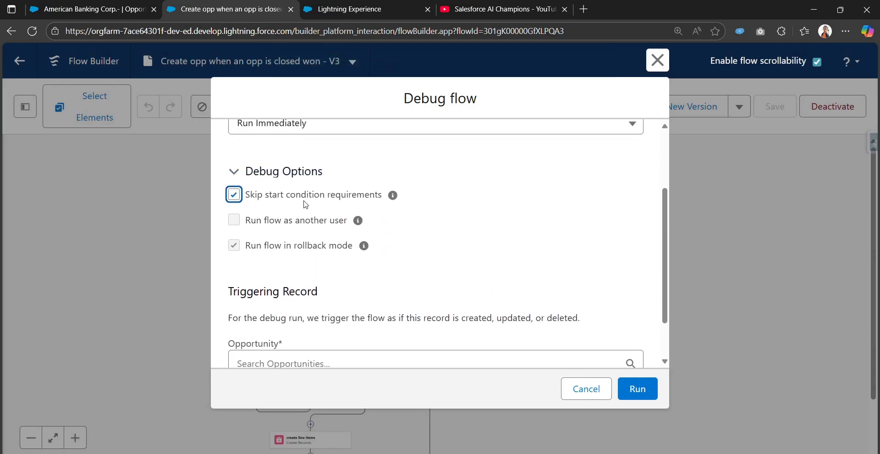
pyautogui.scroll(-1, 378, 229)
pyautogui.click(340, 307)
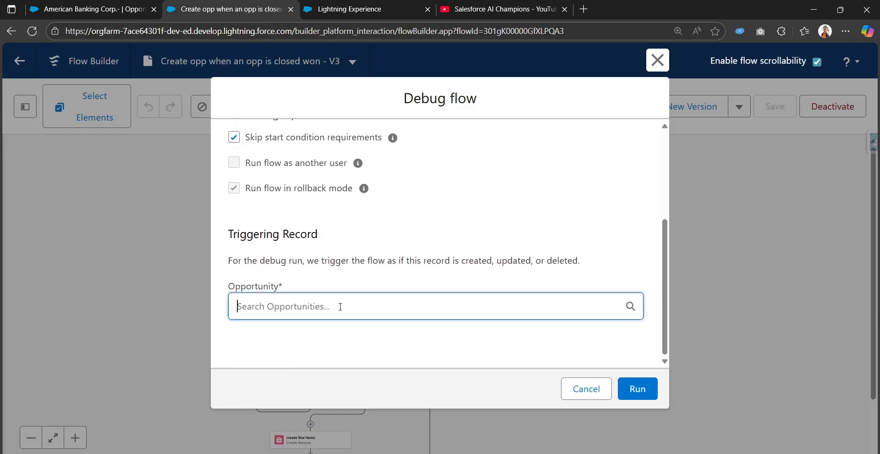
pyautogui.scroll(-1, 340, 313)
pyautogui.click(403, 282)
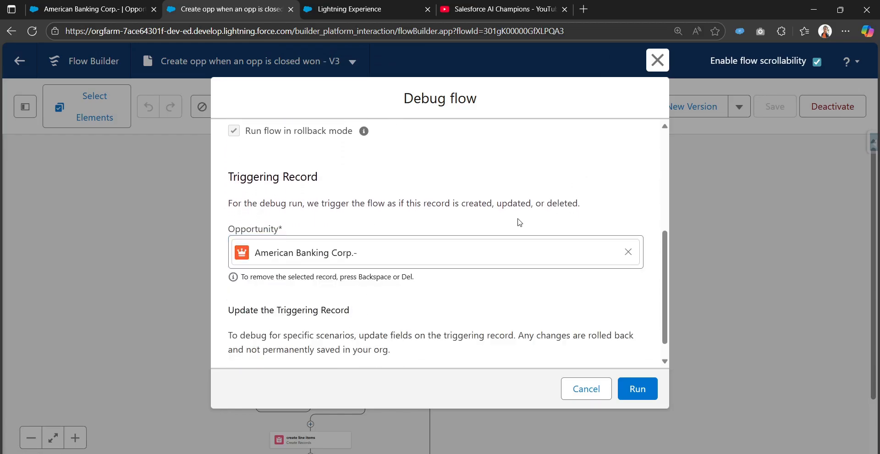
pyautogui.click(635, 395)
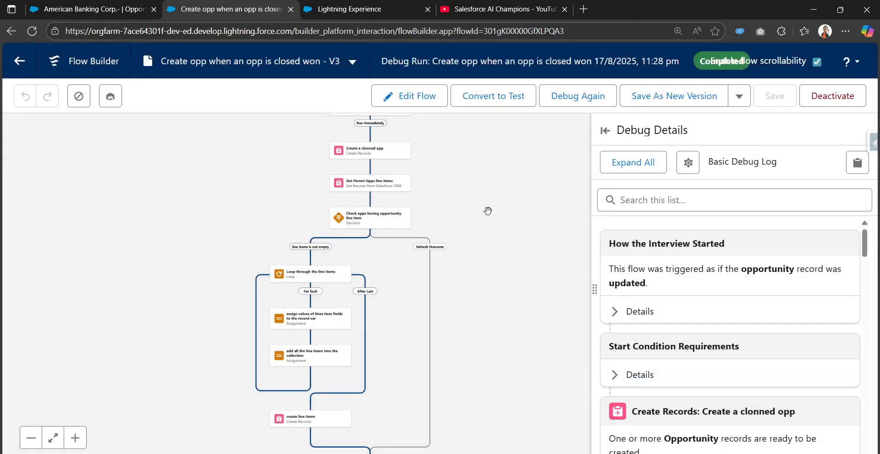
pyautogui.scroll(2, 481, 239)
pyautogui.scroll(-5, 472, 298)
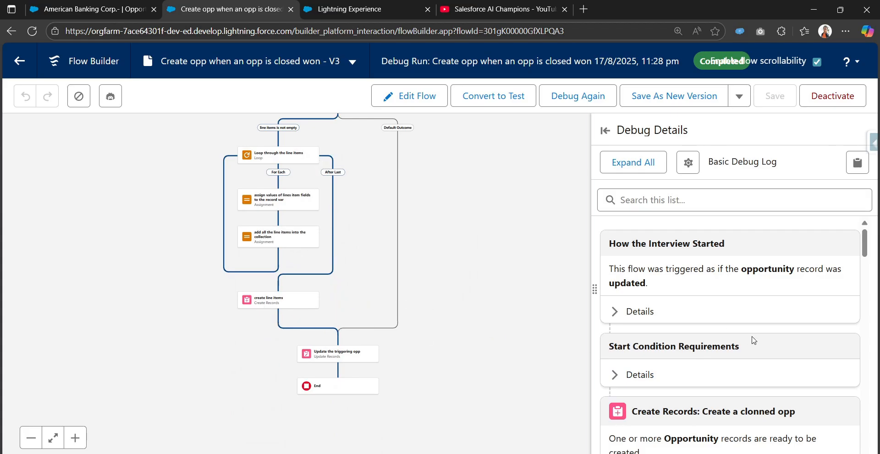
# Finish the debug log and switch to the American Banking Corp.- opportunity, which shows three products
pyautogui.scroll(-10, 753, 340)
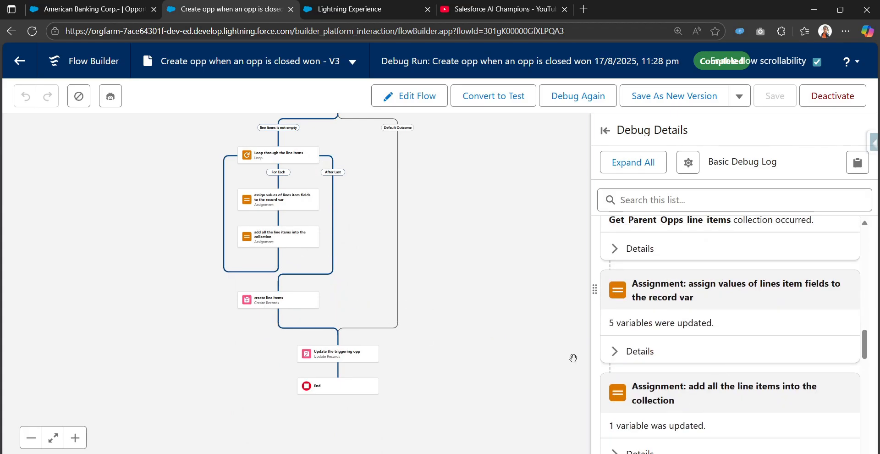
pyautogui.click(87, 9)
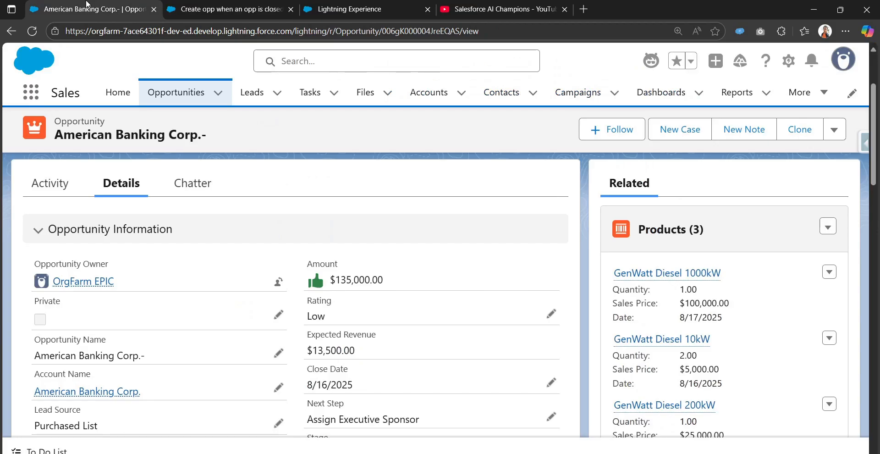
# Reload the American Banking Corp.- opportunity and review its detail fields
pyautogui.click(40, 40)
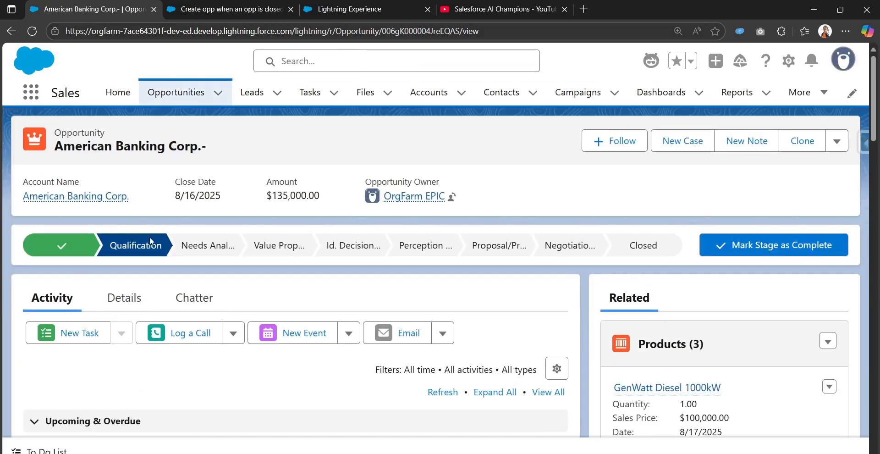
pyautogui.click(118, 299)
pyautogui.scroll(-10, 277, 314)
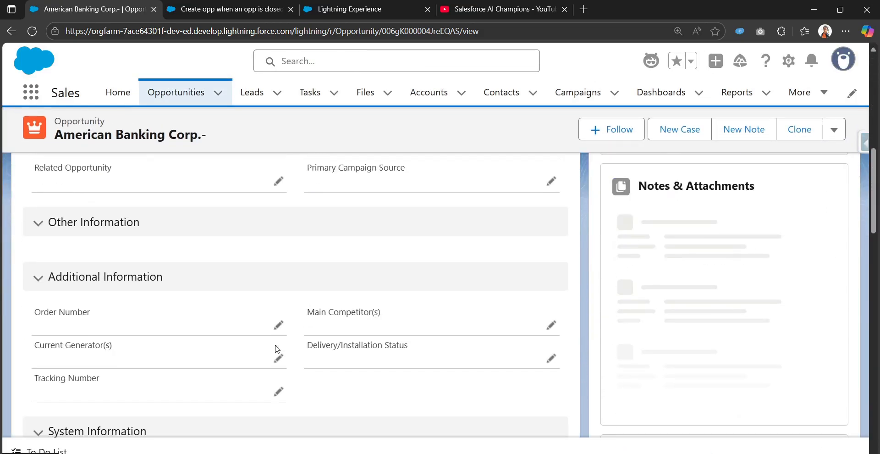
pyautogui.scroll(3, 269, 337)
pyautogui.scroll(6, 779, 318)
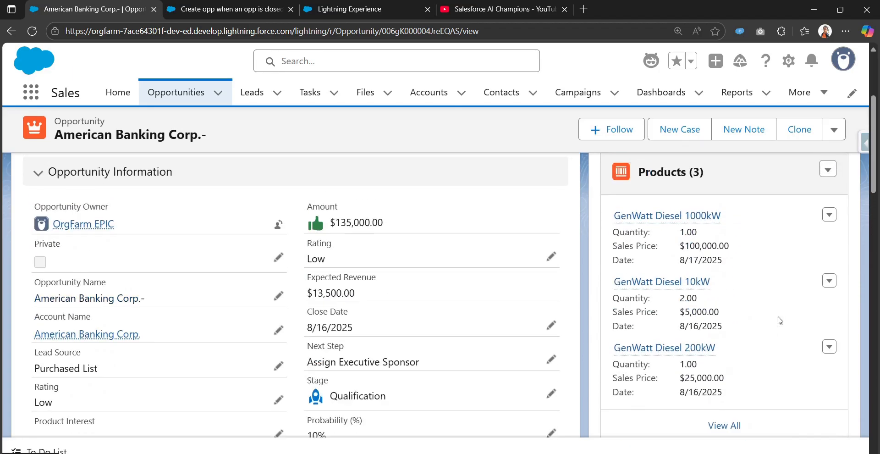
pyautogui.scroll(-3, 673, 205)
pyautogui.scroll(4, 701, 366)
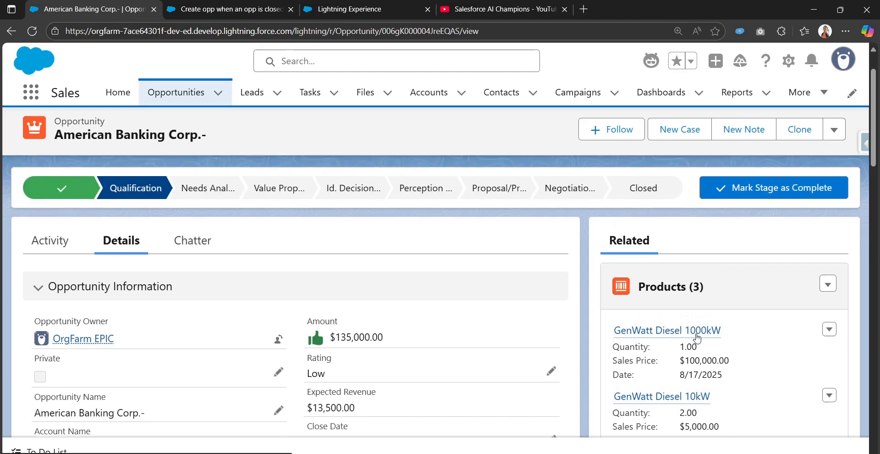
# Close the opportunity with the stage Closed Won and save it
pyautogui.click(646, 245)
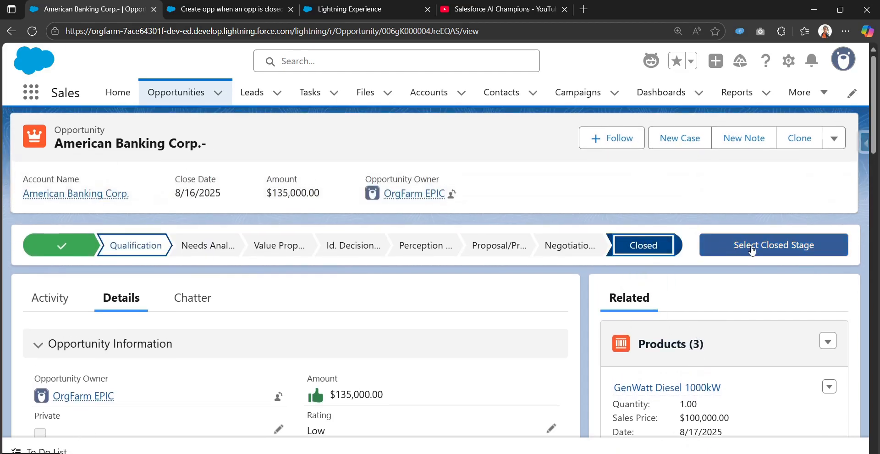
pyautogui.click(733, 248)
pyautogui.click(477, 251)
pyautogui.click(465, 291)
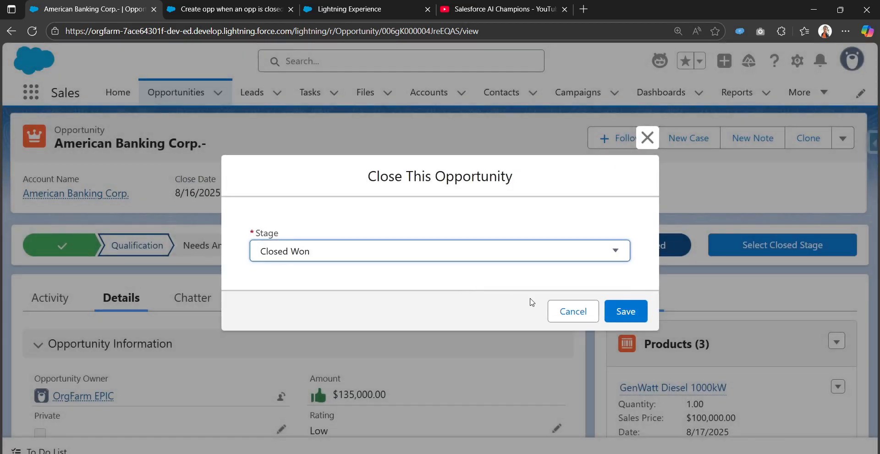
pyautogui.click(626, 311)
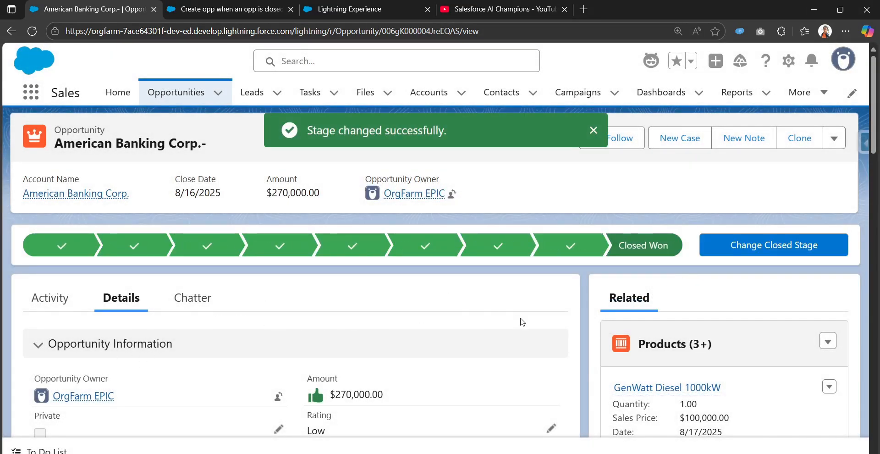
# Open the related Clonned opportunity in a new browser tab
pyautogui.scroll(-8, 319, 340)
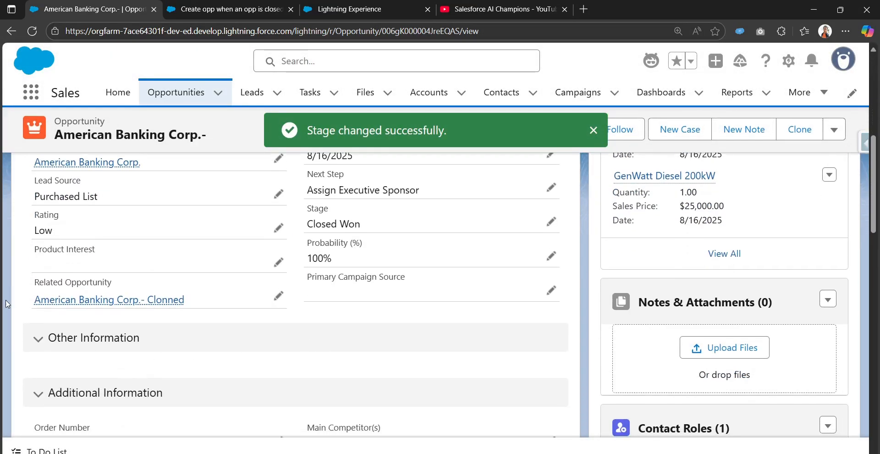
pyautogui.rightClick(80, 307)
pyautogui.click(106, 316)
# Confirm the Clonned opportunity has zero products at Prospecting, then go to Opportunity Fields & Relationships
pyautogui.click(242, 1)
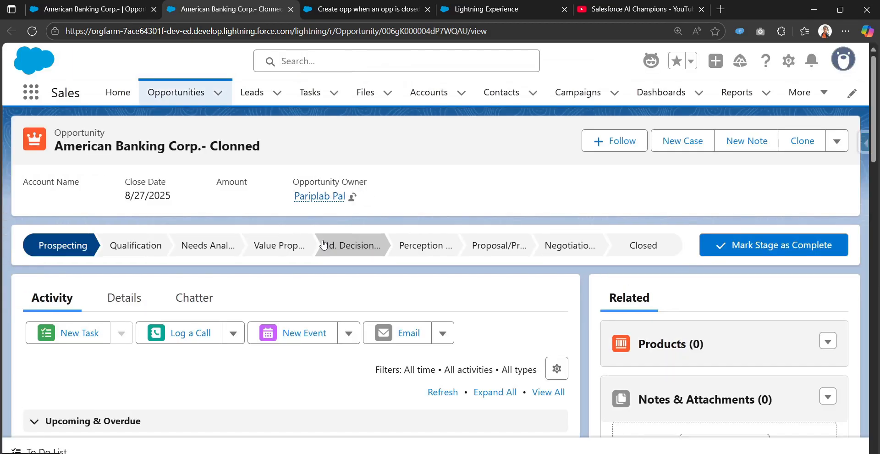
pyautogui.scroll(-3, 300, 275)
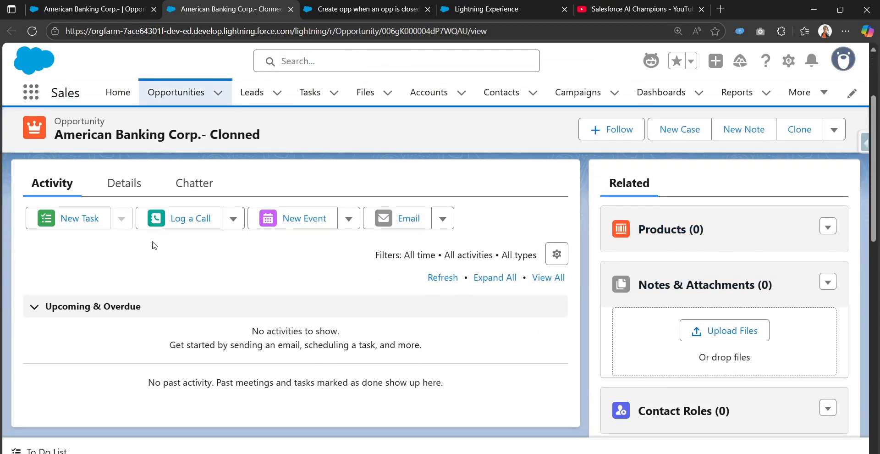
pyautogui.click(122, 233)
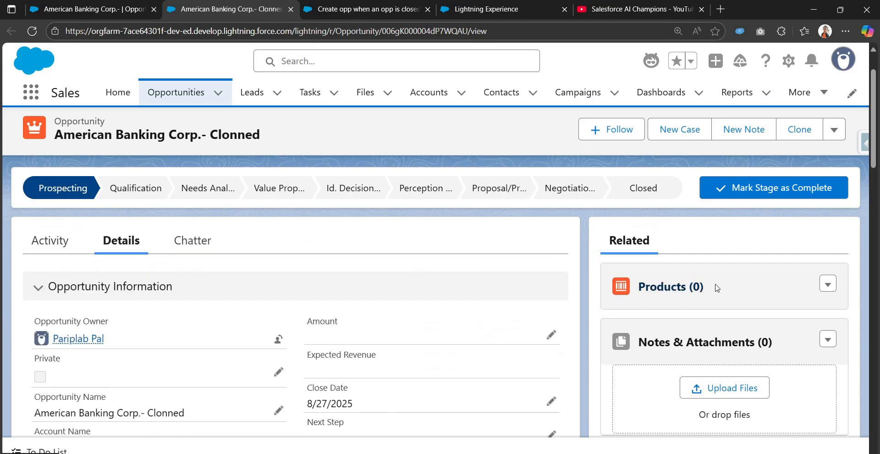
pyautogui.click(496, 8)
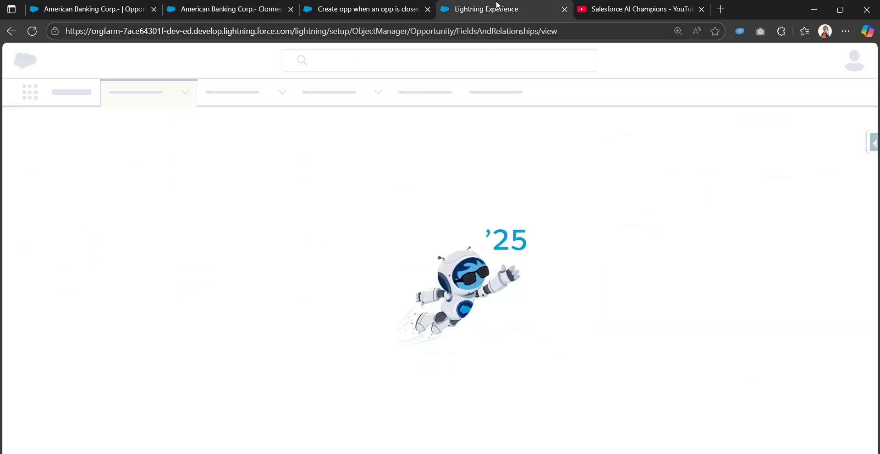
# Return to the flow's debug run and expand the Create Records debug details
pyautogui.click(370, 5)
pyautogui.scroll(3, 442, 178)
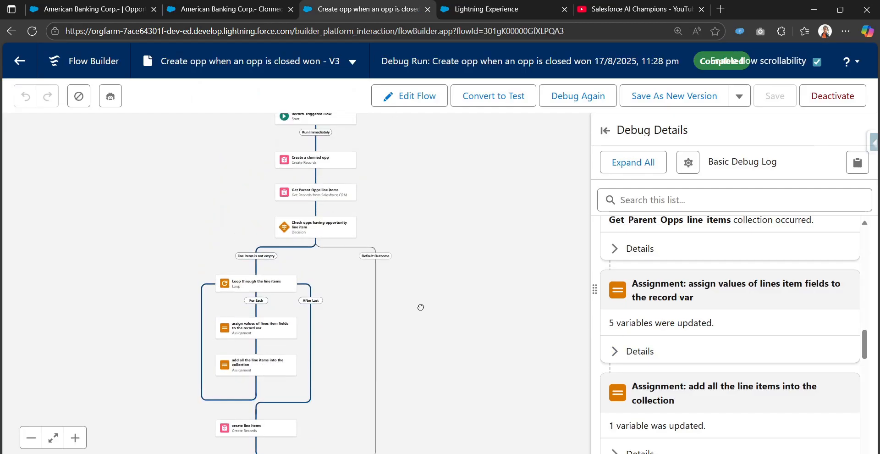
pyautogui.scroll(-3, 605, 222)
pyautogui.scroll(10, 626, 333)
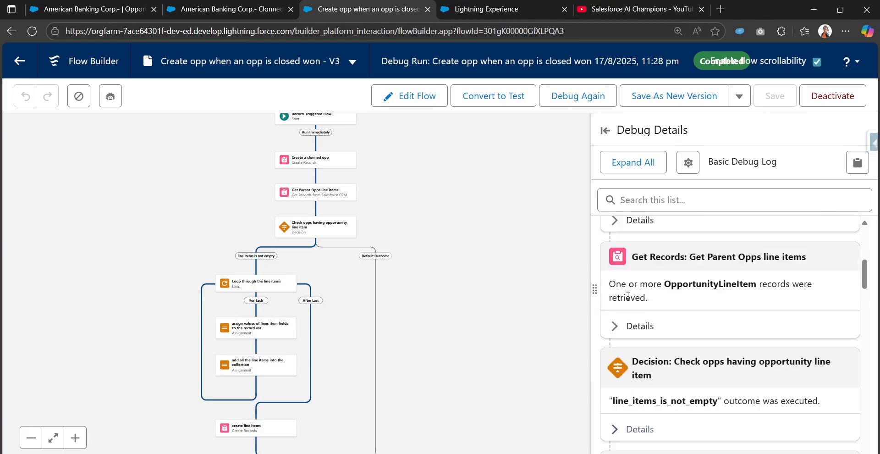
pyautogui.scroll(-1, 620, 347)
pyautogui.click(617, 364)
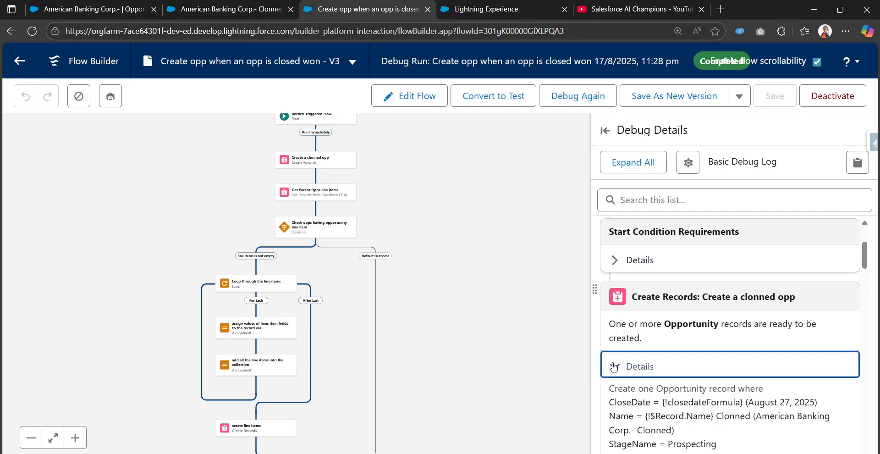
pyautogui.click(617, 363)
pyautogui.click(616, 363)
# Open the Get Parent Opps line items element and switch the flow back to edit mode
pyautogui.scroll(-1, 614, 367)
pyautogui.scroll(-3, 614, 366)
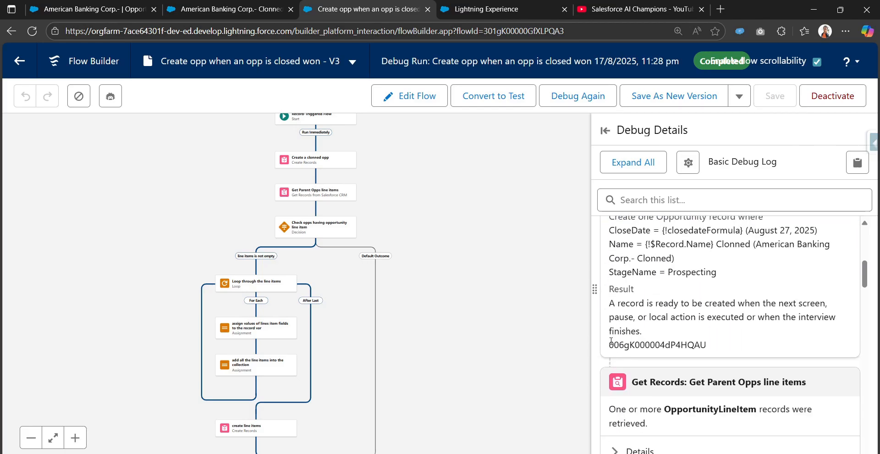
pyautogui.scroll(-2, 610, 342)
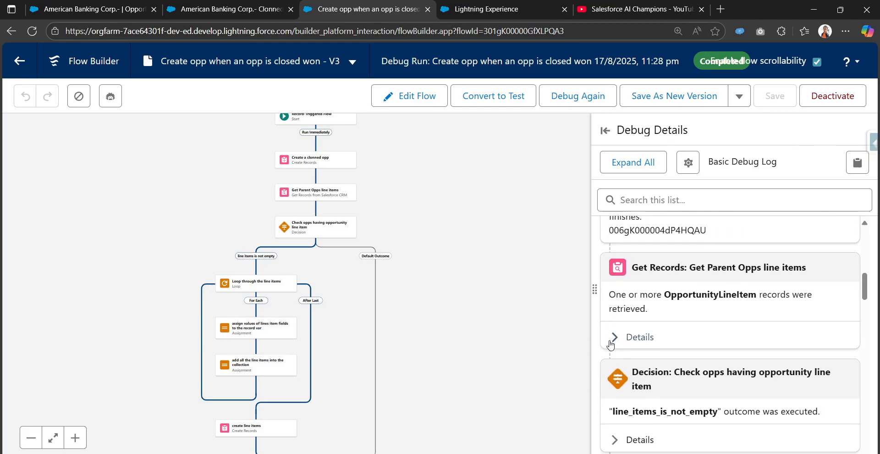
pyautogui.doubleClick(325, 200)
pyautogui.click(395, 96)
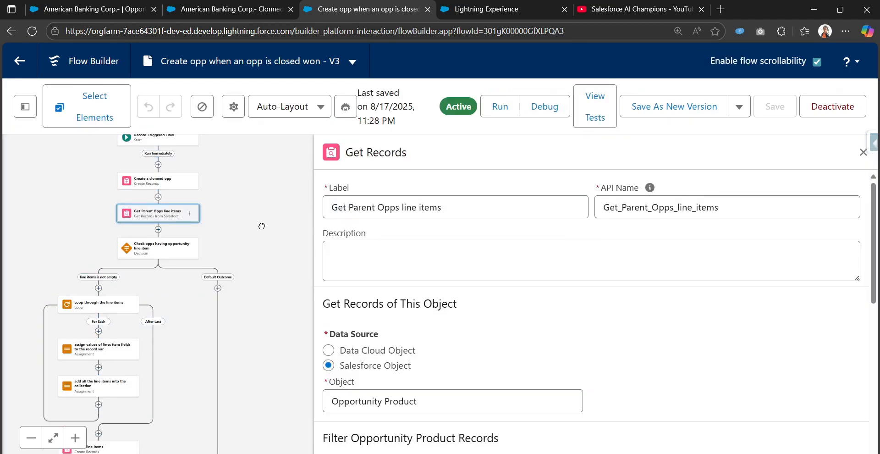
# Inspect the Get Parent Opps element and the line item check decision settings
pyautogui.moveTo(262, 226); pyautogui.dragTo(409, 177)
pyautogui.click(863, 153)
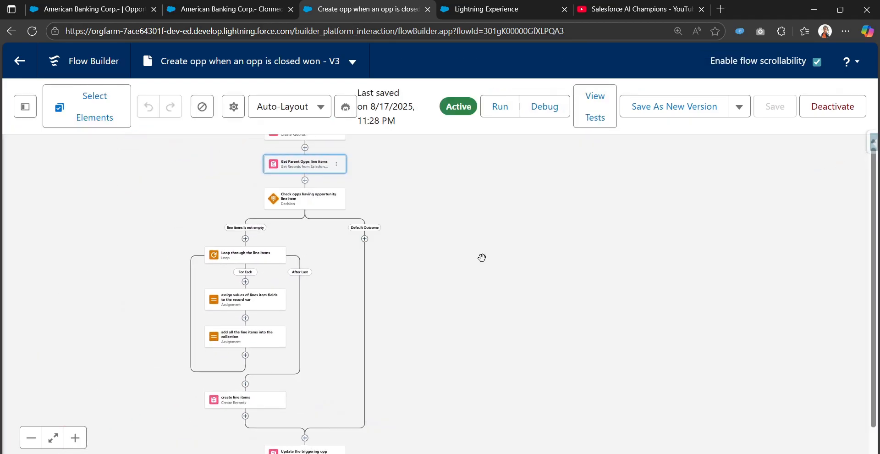
pyautogui.click(301, 199)
pyautogui.scroll(-1, 657, 348)
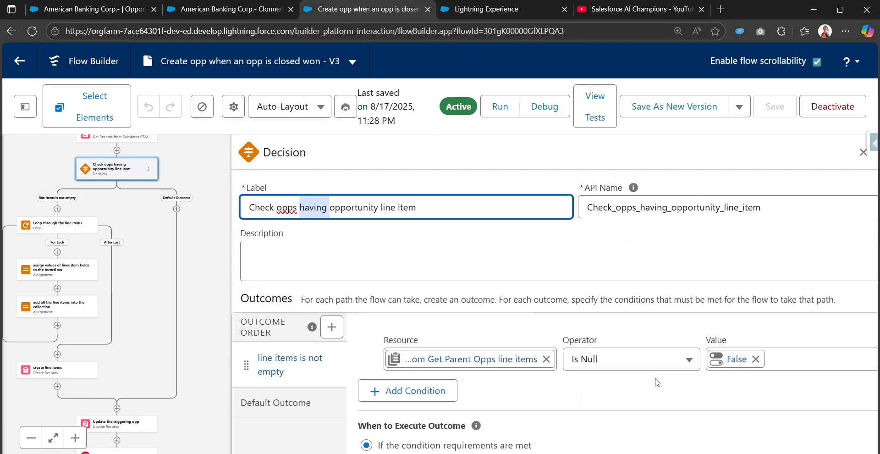
# Debug the flow on the Clonned opportunity with start condition requirements skipped
pyautogui.click(544, 106)
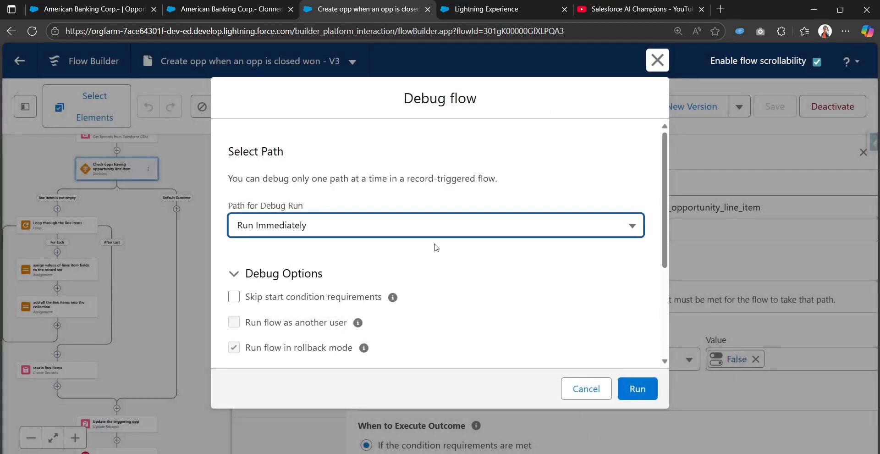
pyautogui.click(250, 299)
pyautogui.scroll(-2, 587, 355)
pyautogui.click(501, 317)
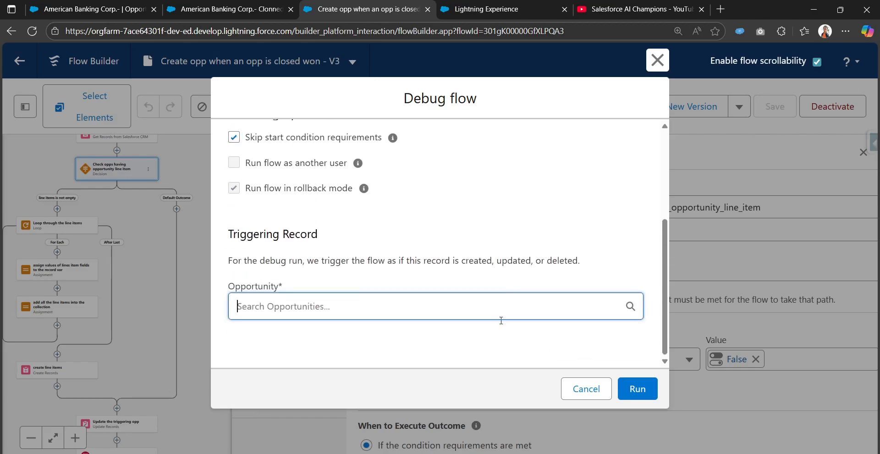
pyautogui.scroll(-1, 487, 347)
pyautogui.click(487, 346)
pyautogui.click(644, 386)
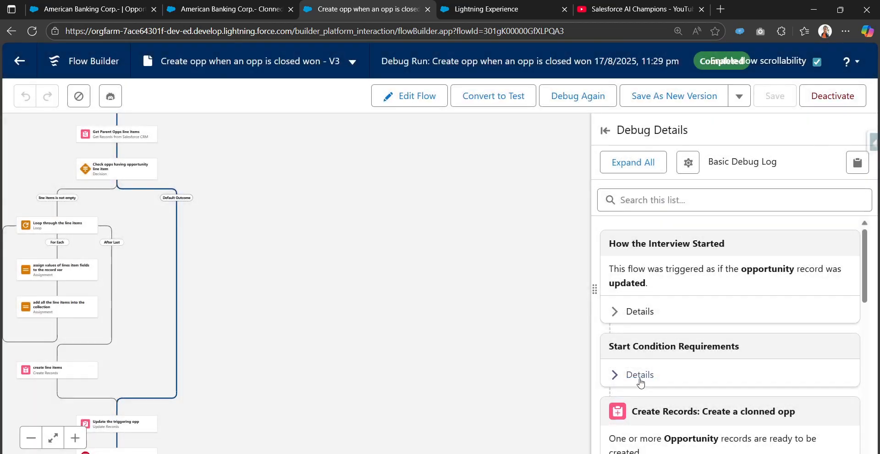
# Rerun the debug with American Banking Corp.- as the triggering opportunity
pyautogui.click(405, 102)
pyautogui.click(542, 107)
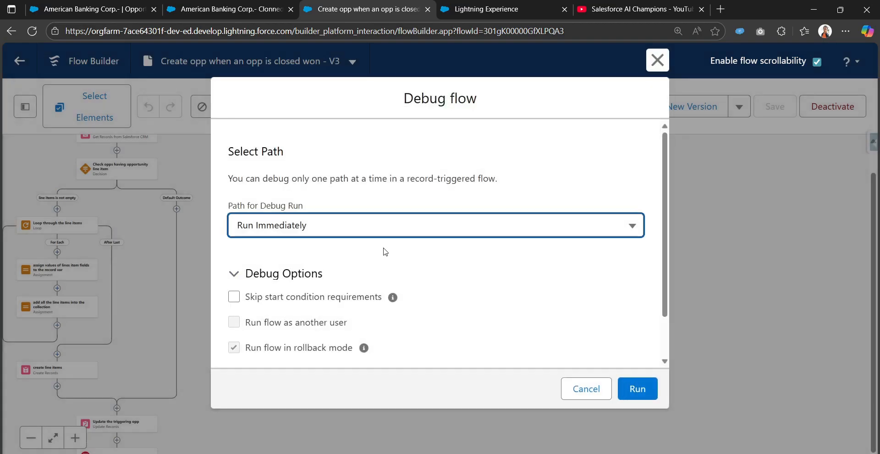
pyautogui.scroll(-1, 231, 255)
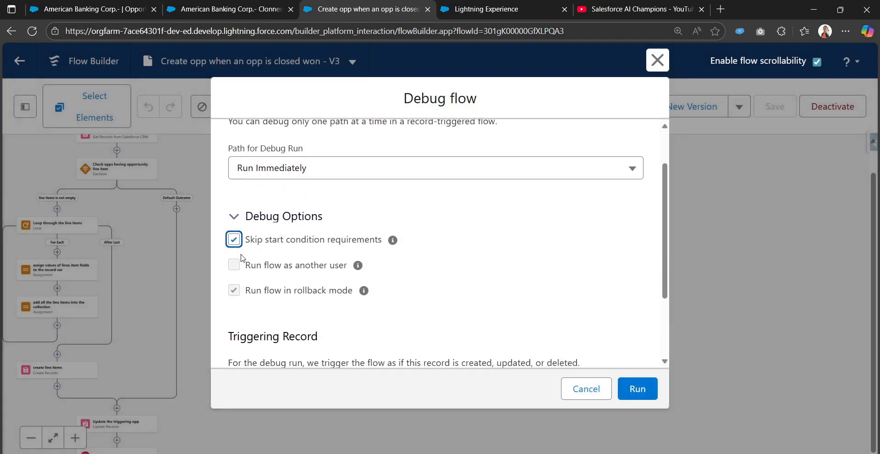
pyautogui.scroll(-2, 241, 257)
pyautogui.click(352, 305)
pyautogui.click(357, 316)
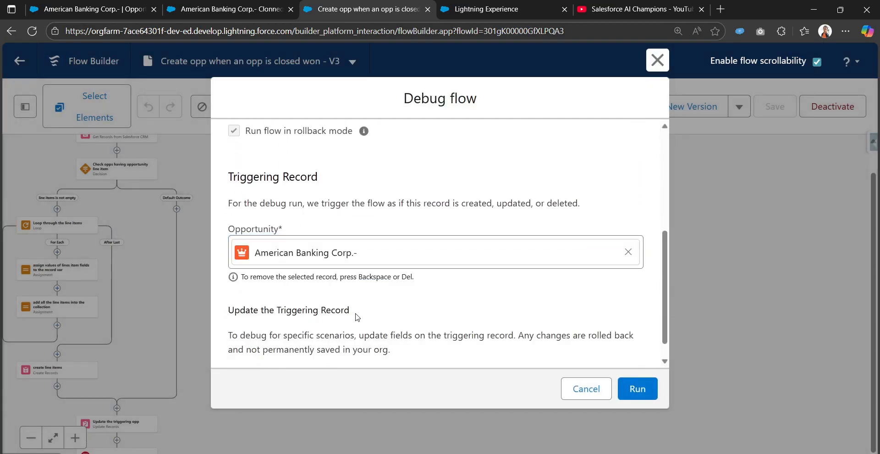
pyautogui.click(634, 387)
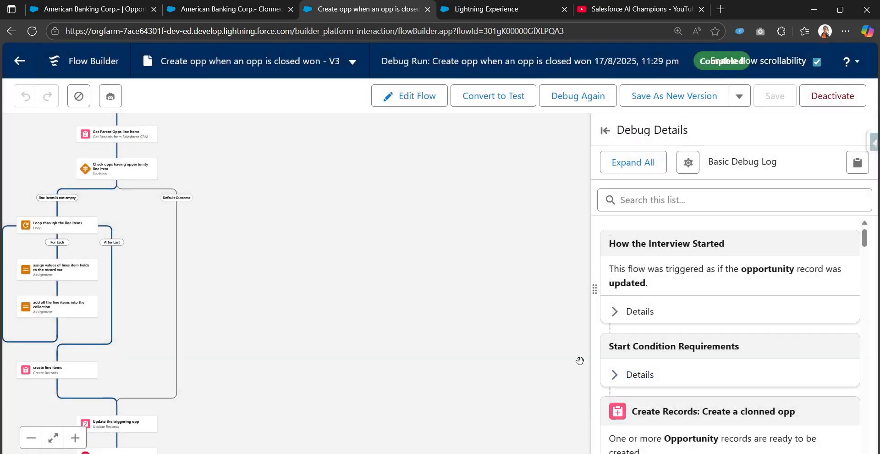
# Expand the Update Records and Create Records: create line items details and scroll their Variable Values
pyautogui.moveTo(291, 344); pyautogui.dragTo(522, 179)
pyautogui.scroll(-5, 674, 383)
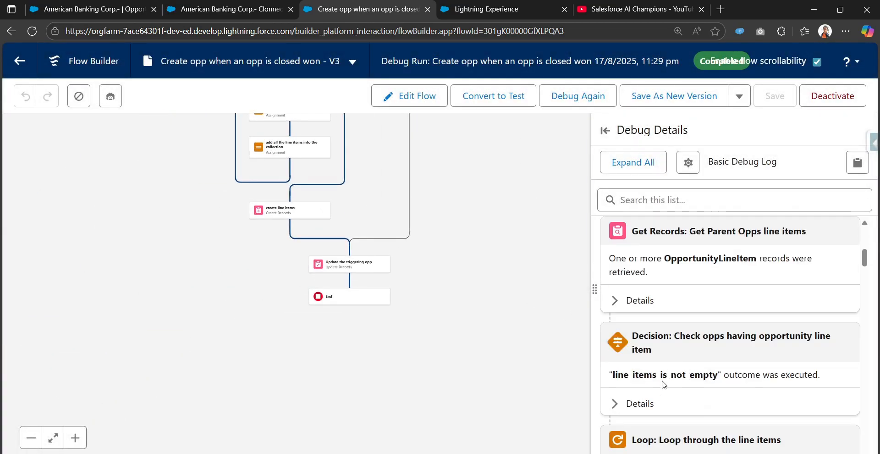
pyautogui.scroll(-5, 867, 318)
pyautogui.scroll(3, 668, 379)
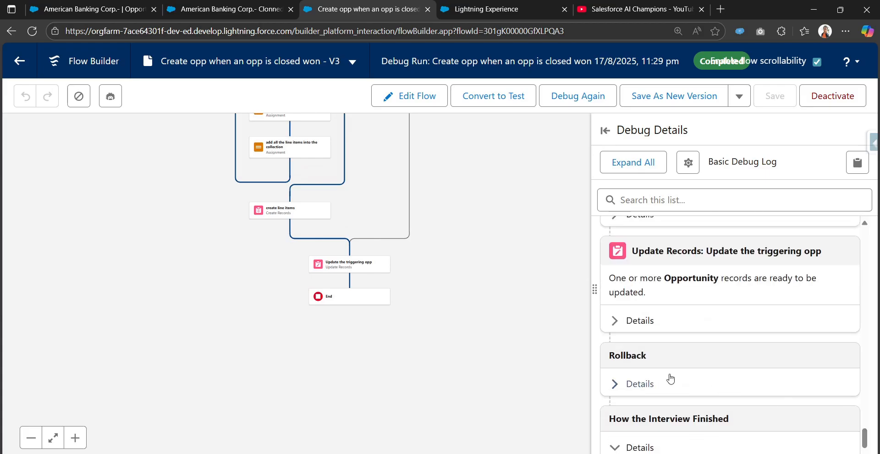
pyautogui.click(616, 377)
pyautogui.scroll(-1, 615, 381)
pyautogui.scroll(4, 615, 382)
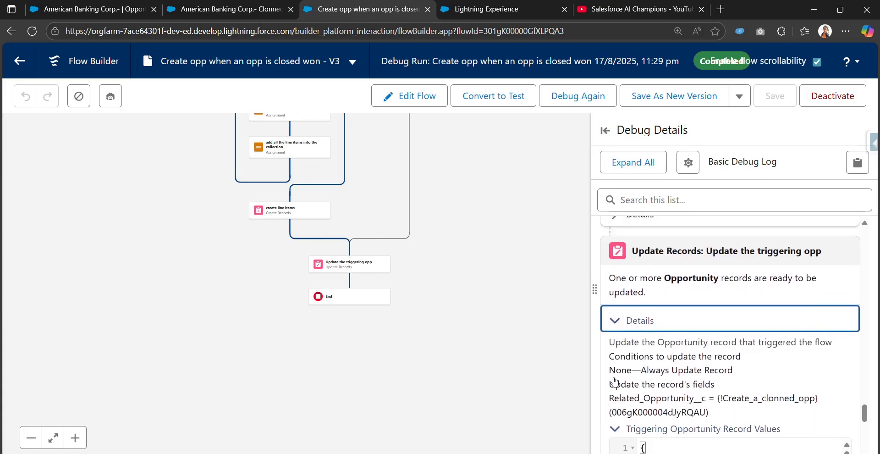
pyautogui.click(620, 332)
pyautogui.scroll(-5, 634, 298)
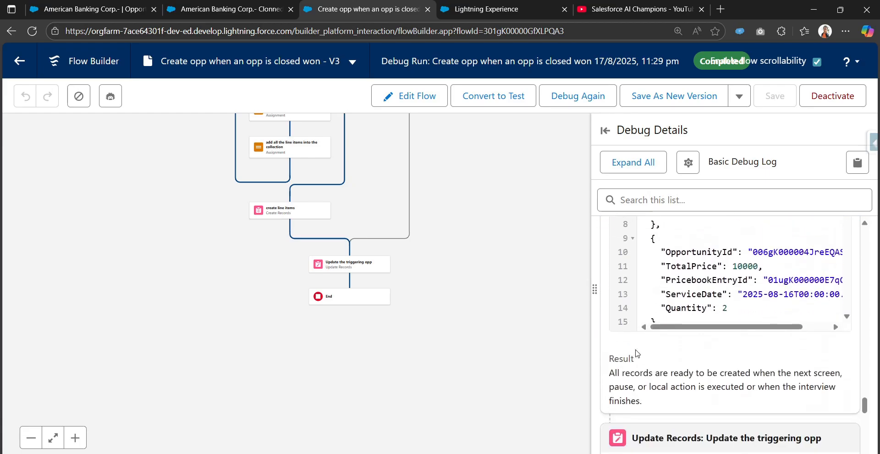
pyautogui.scroll(-6, 753, 298)
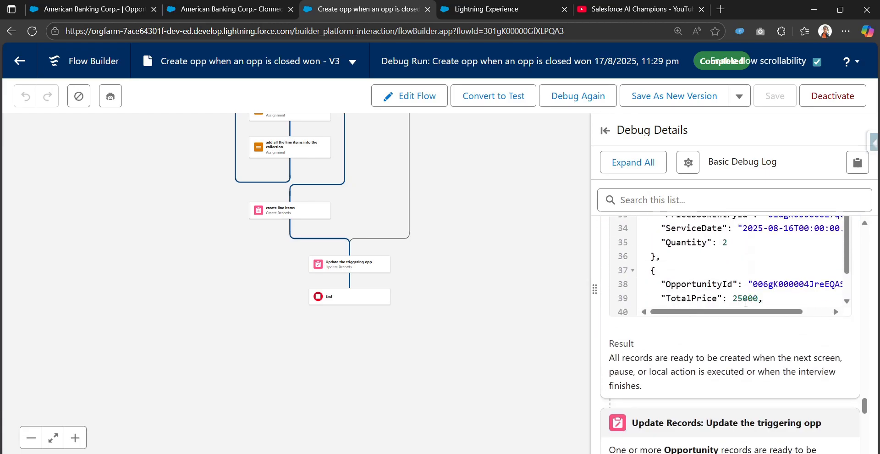
pyautogui.scroll(7, 746, 303)
pyautogui.click(220, 9)
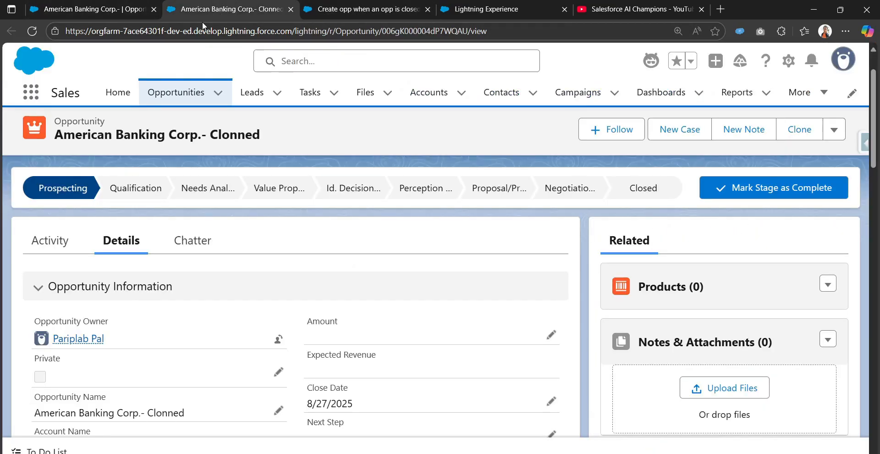
pyautogui.click(31, 31)
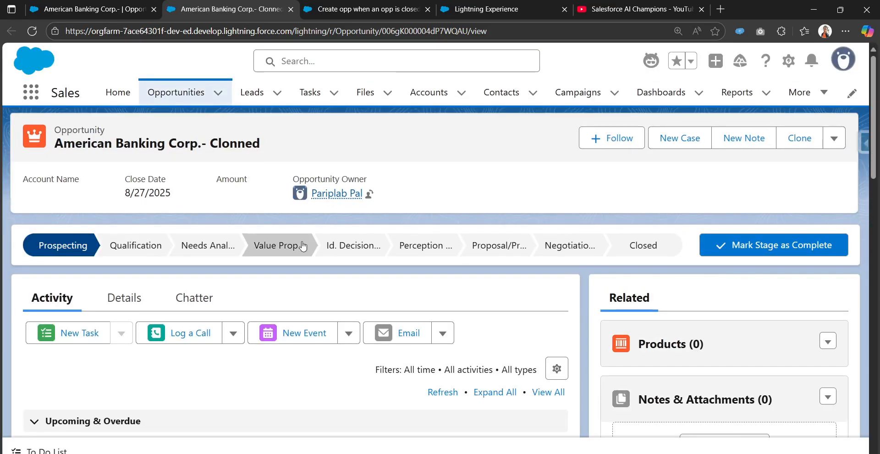
pyautogui.click(138, 298)
pyautogui.scroll(-8, 325, 321)
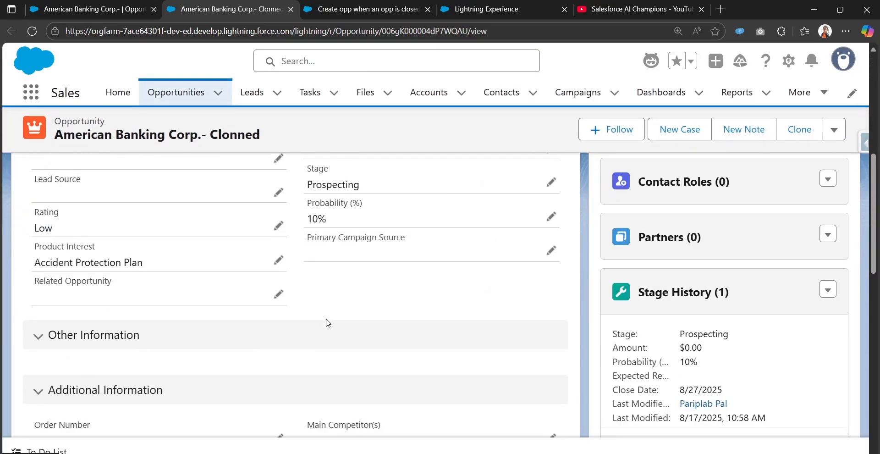
pyautogui.scroll(8, 325, 321)
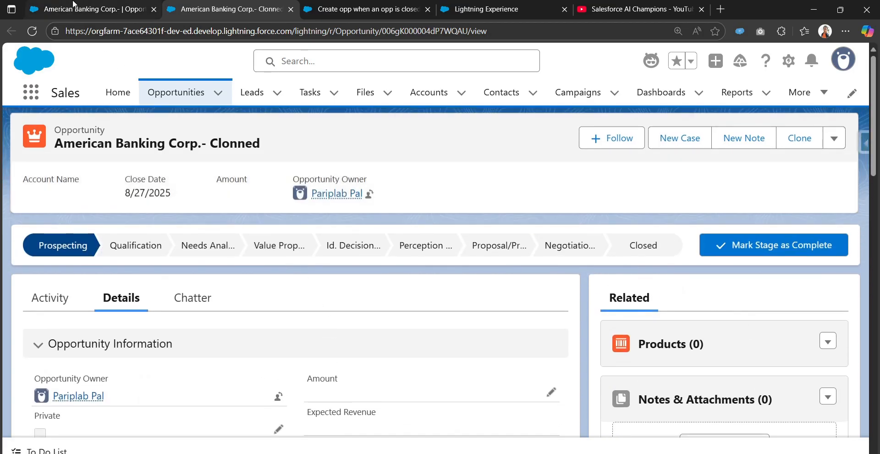
pyautogui.click(73, 3)
pyautogui.scroll(3, 351, 302)
pyautogui.click(384, 7)
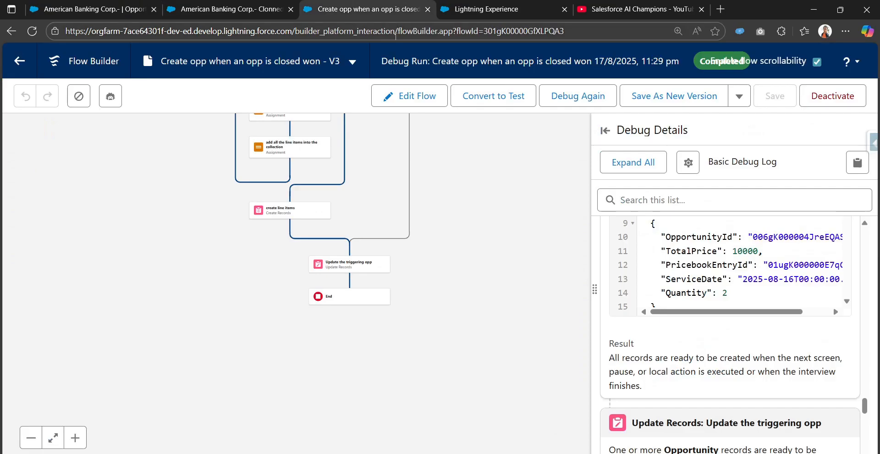
# Review the Assignment step's Opplineitems debug result, collapse it, and return to Edit Flow
pyautogui.scroll(2, 520, 245)
pyautogui.scroll(5, 670, 287)
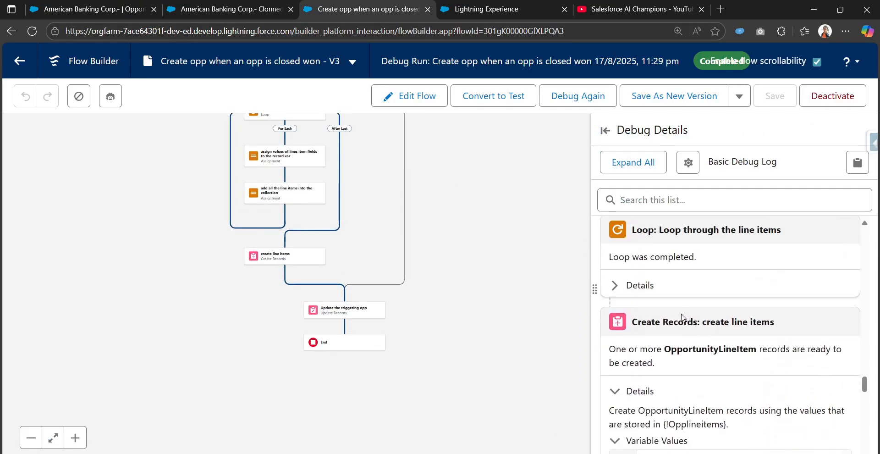
pyautogui.scroll(3, 681, 317)
pyautogui.click(614, 366)
pyautogui.scroll(-2, 661, 324)
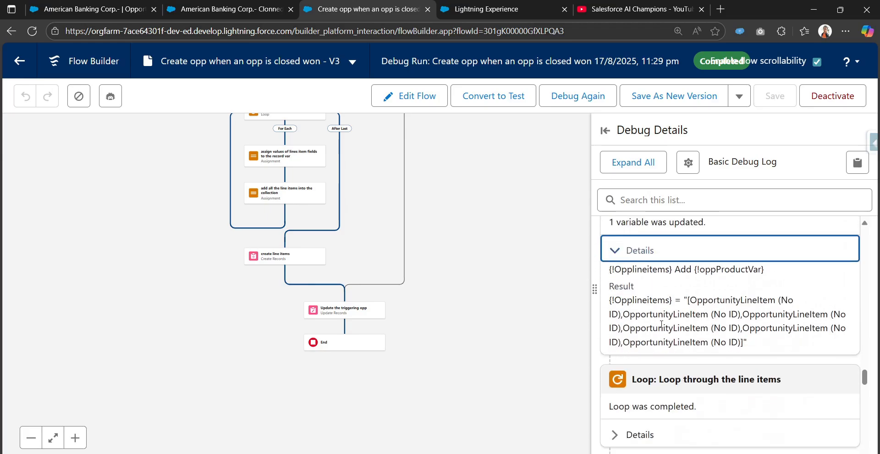
pyautogui.moveTo(694, 296); pyautogui.dragTo(805, 310)
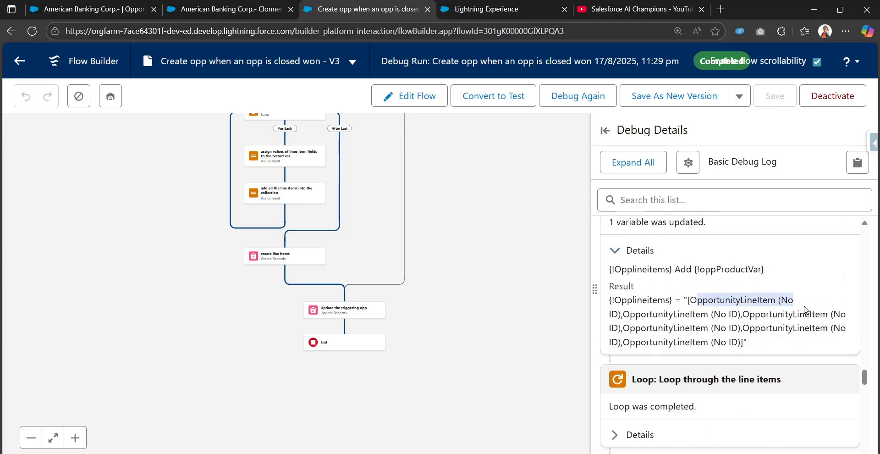
pyautogui.click(608, 259)
pyautogui.scroll(3, 626, 286)
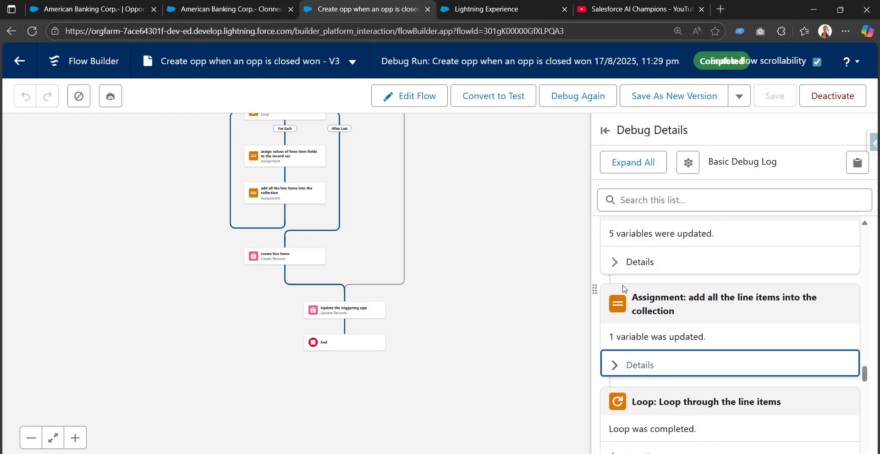
pyautogui.click(408, 96)
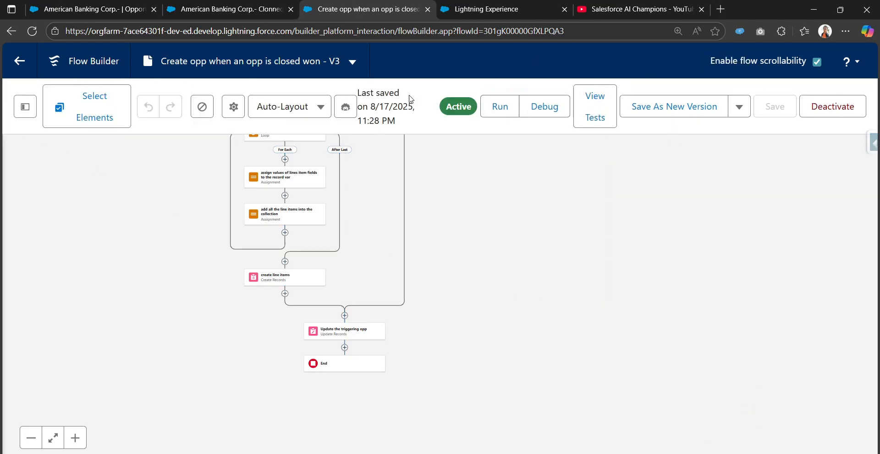
# Inspect the loop element and the field-assigning assignment's settings
pyautogui.moveTo(376, 198); pyautogui.dragTo(401, 283)
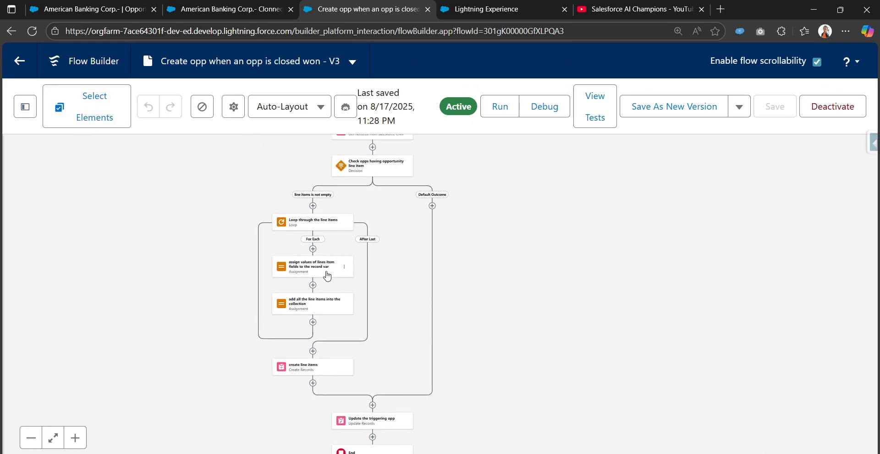
pyautogui.click(304, 220)
pyautogui.scroll(-2, 593, 348)
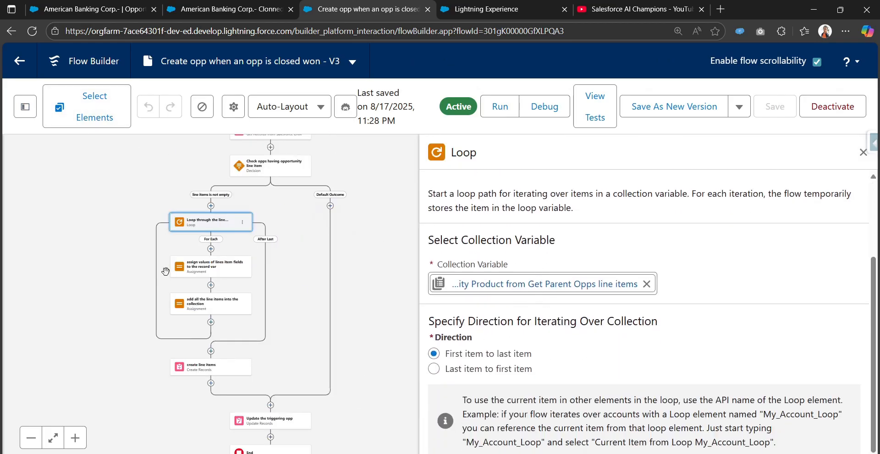
pyautogui.click(202, 266)
pyautogui.scroll(-4, 557, 340)
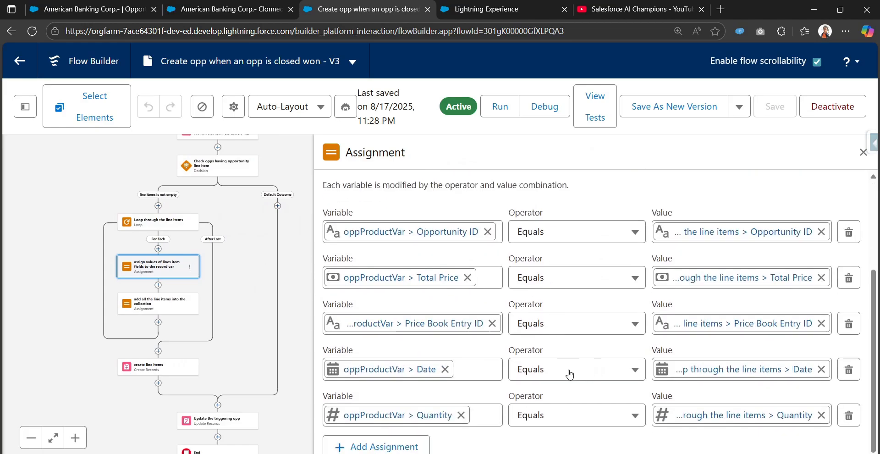
pyautogui.moveTo(243, 250); pyautogui.dragTo(243, 277)
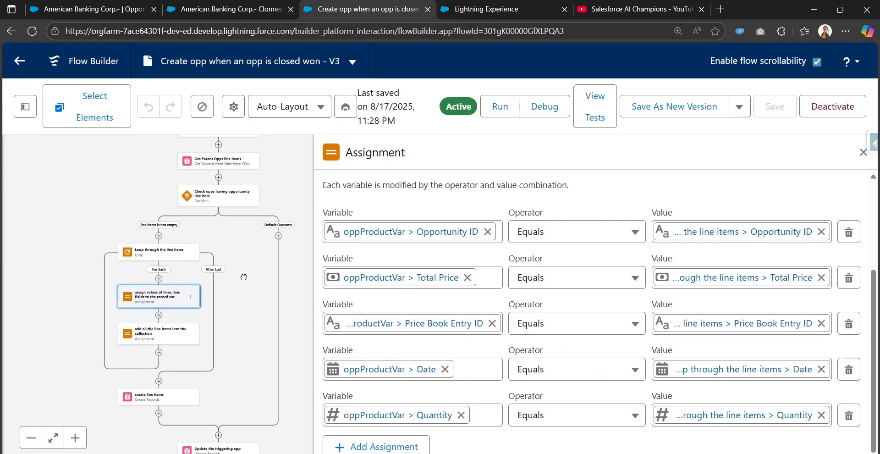
# Check the oppProductVar and Opplineitems variable definitions in the resource list without changes
pyautogui.click(33, 109)
pyautogui.scroll(-1, 94, 387)
pyautogui.click(90, 329)
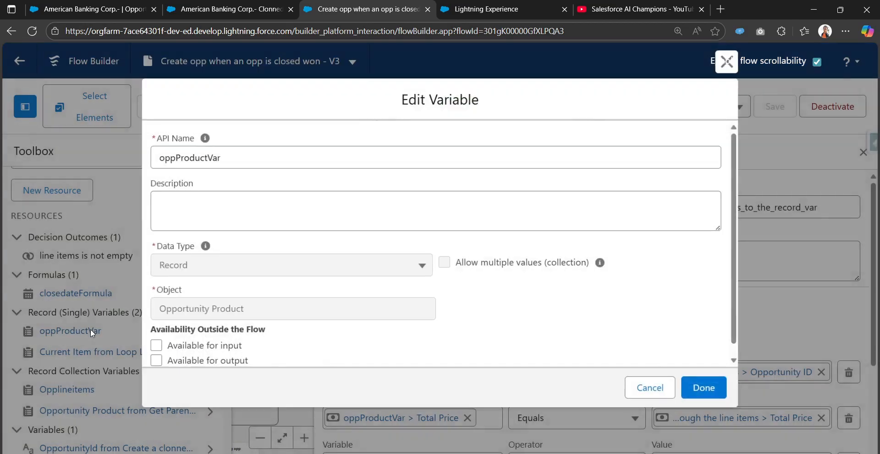
pyautogui.click(660, 394)
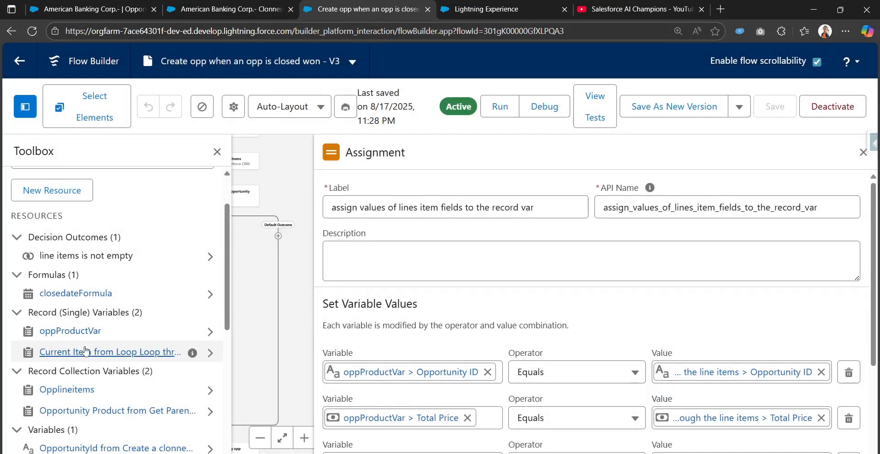
pyautogui.scroll(-1, 85, 351)
pyautogui.click(80, 334)
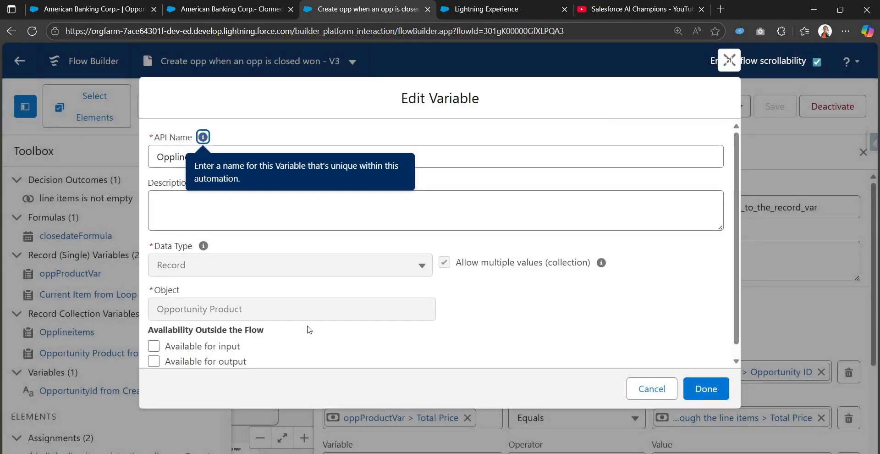
pyautogui.click(647, 389)
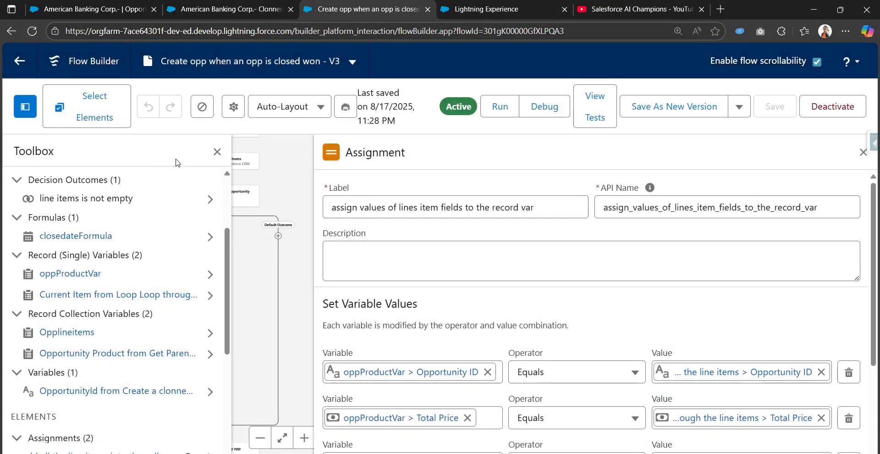
pyautogui.moveTo(269, 312); pyautogui.dragTo(382, 166)
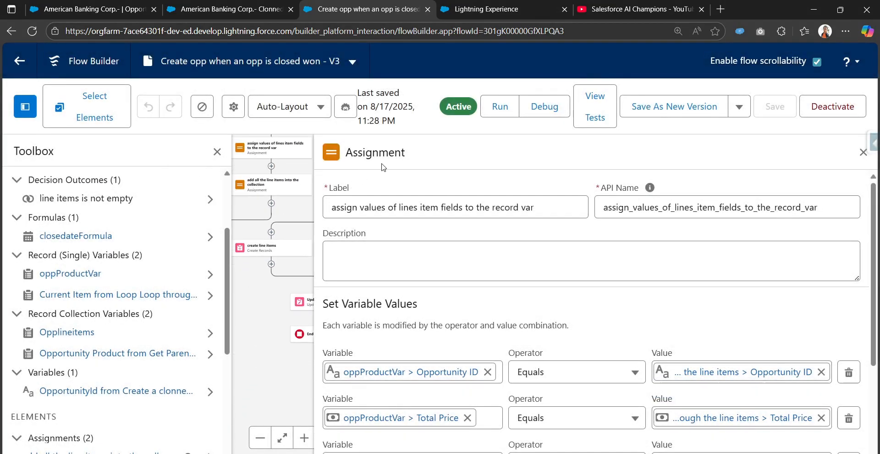
pyautogui.click(217, 151)
# Open the create line items and collection assignment steps, then debug and check the cloned opportunity
pyautogui.click(264, 248)
pyautogui.click(164, 232)
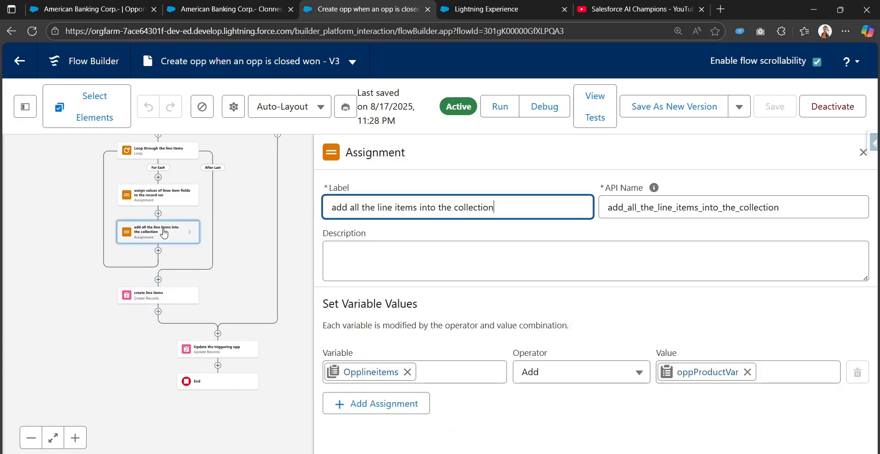
pyautogui.click(526, 113)
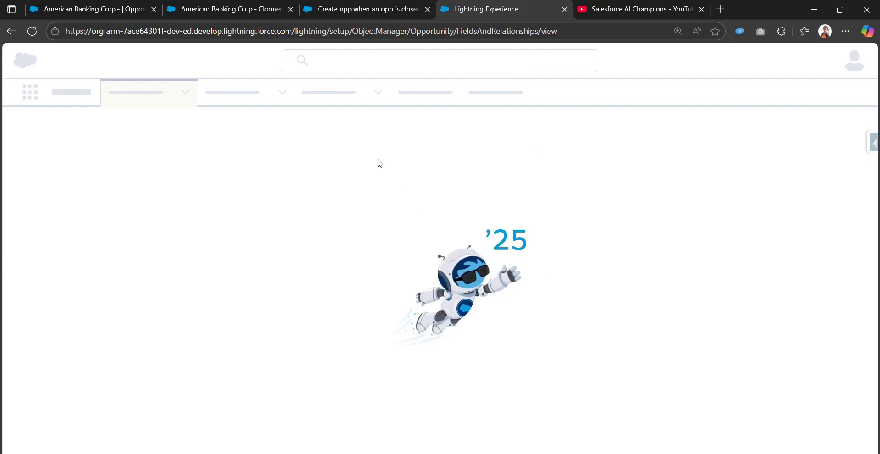
pyautogui.click(358, 6)
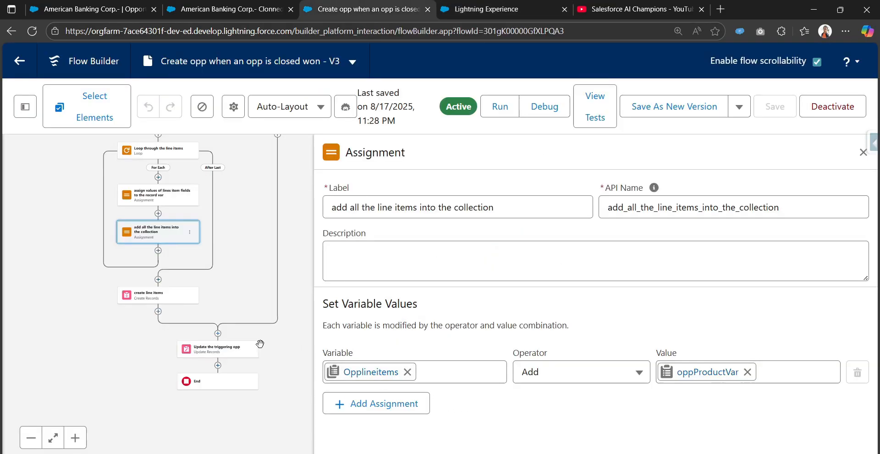
pyautogui.click(507, 6)
pyautogui.click(178, 6)
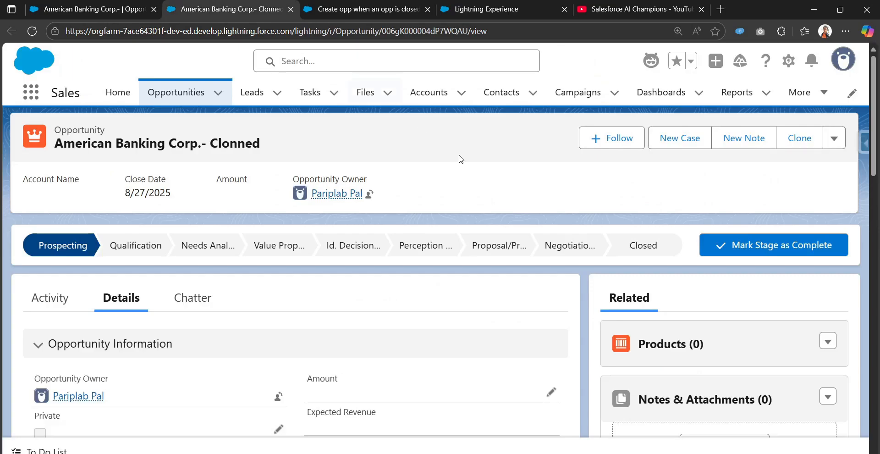
pyautogui.click(90, 5)
pyautogui.scroll(-1, 193, 326)
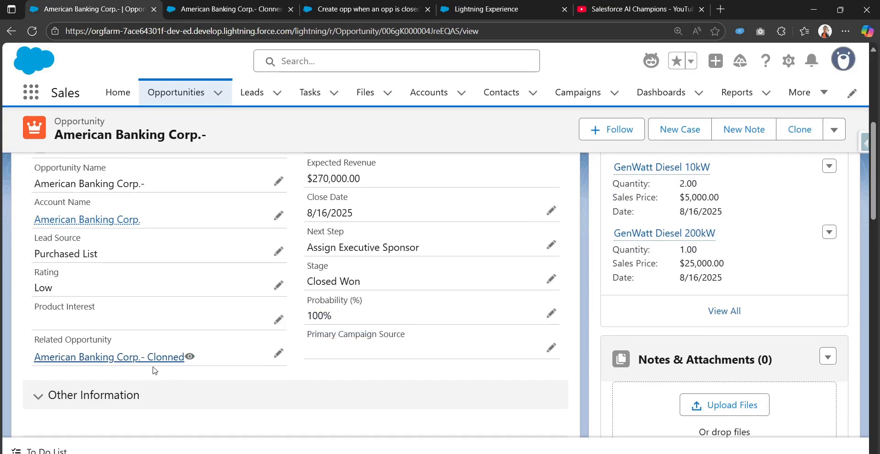
pyautogui.moveTo(150, 356)
pyautogui.click(31, 36)
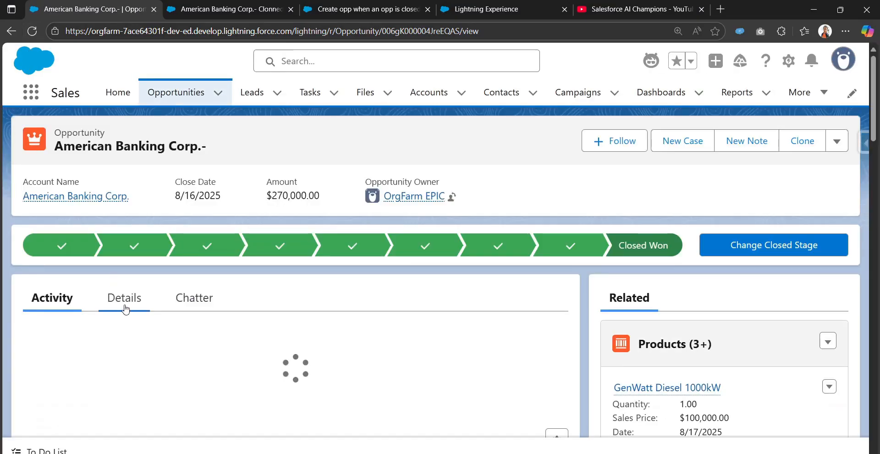
pyautogui.scroll(-5, 124, 321)
pyautogui.scroll(5, 124, 331)
pyautogui.scroll(-5, 714, 391)
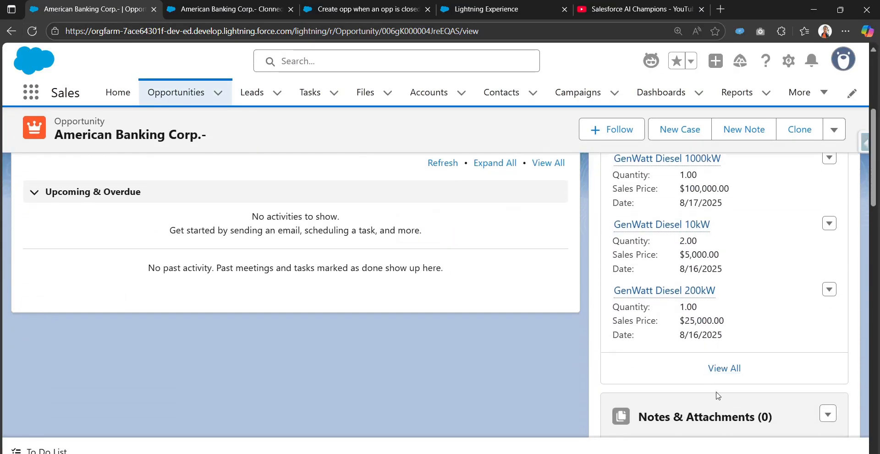
pyautogui.click(672, 362)
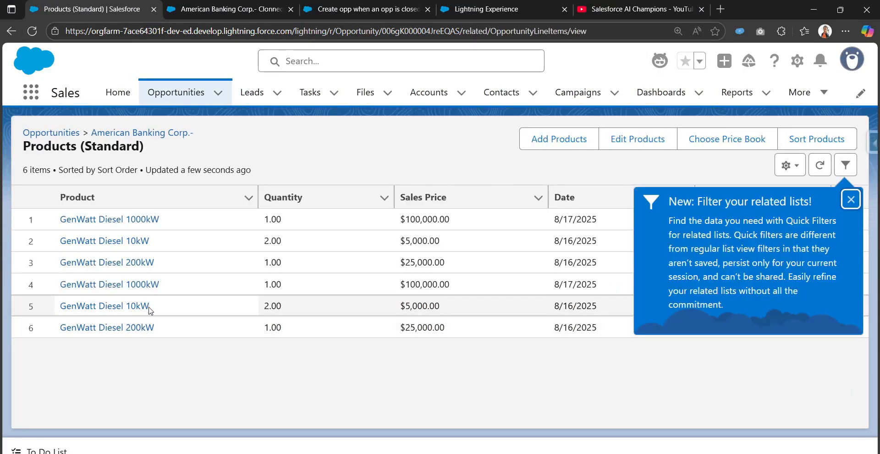
pyautogui.click(11, 31)
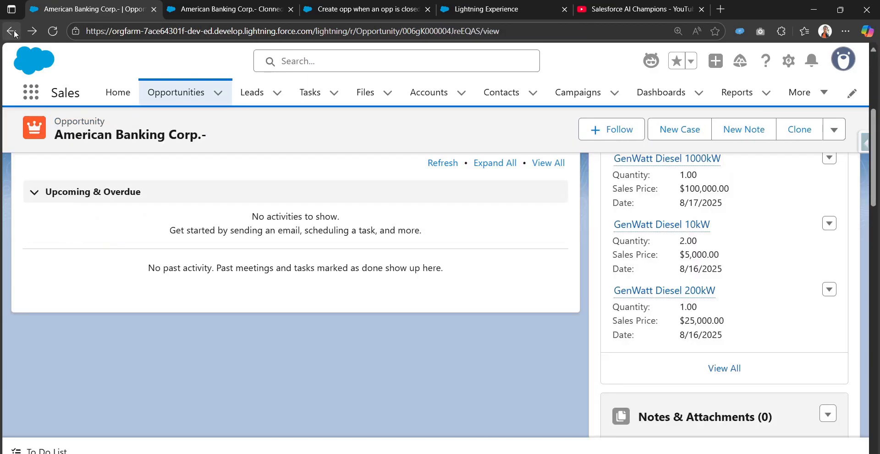
pyautogui.click(450, 9)
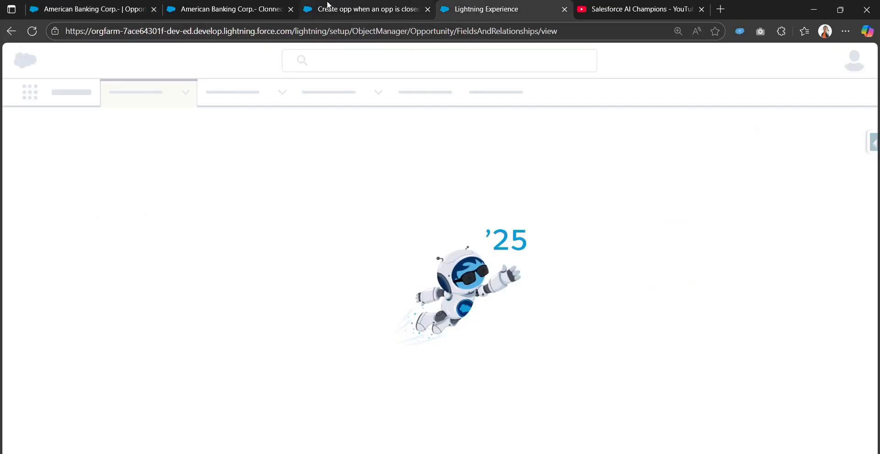
pyautogui.click(241, 9)
pyautogui.click(73, 8)
pyautogui.scroll(5, 779, 339)
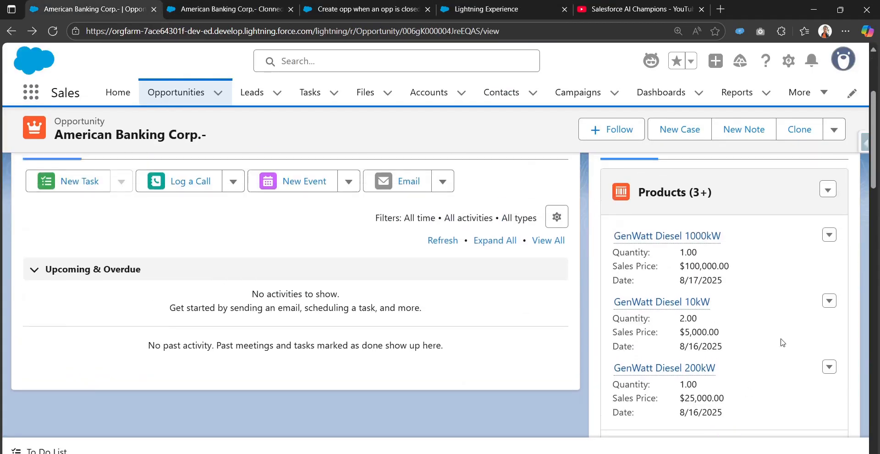
pyautogui.scroll(-5, 668, 334)
pyautogui.click(651, 366)
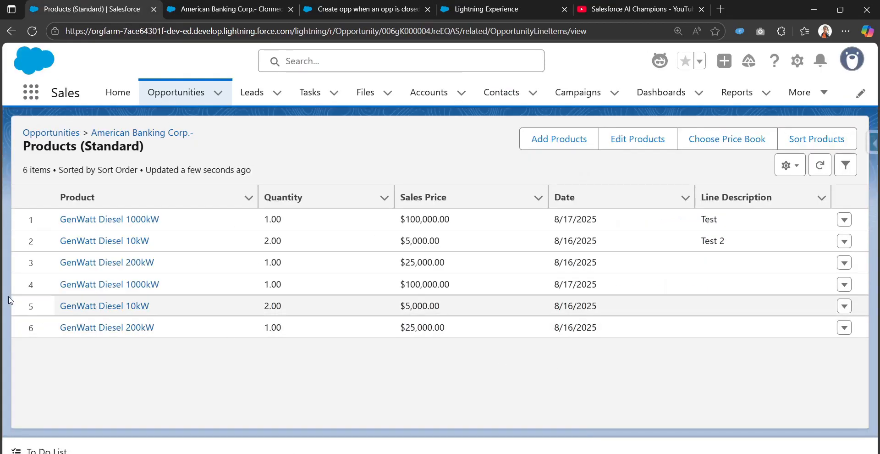
pyautogui.click(11, 32)
pyautogui.scroll(5, 275, 296)
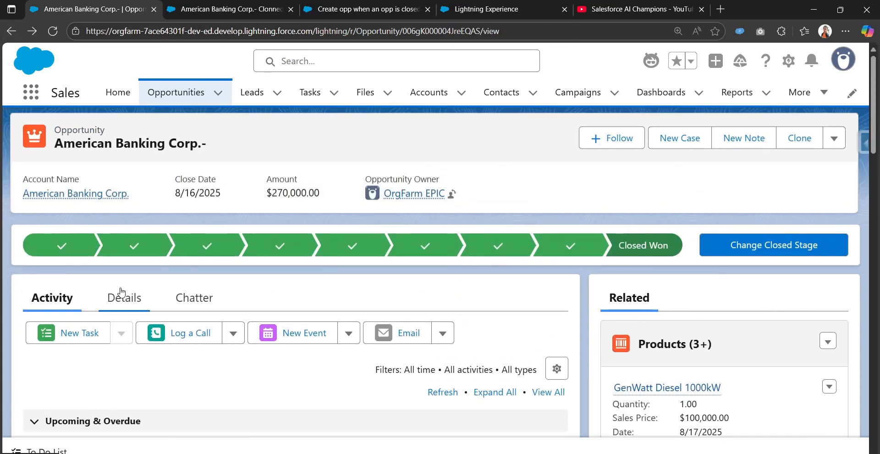
pyautogui.click(121, 295)
pyautogui.scroll(-5, 150, 337)
pyautogui.click(248, 5)
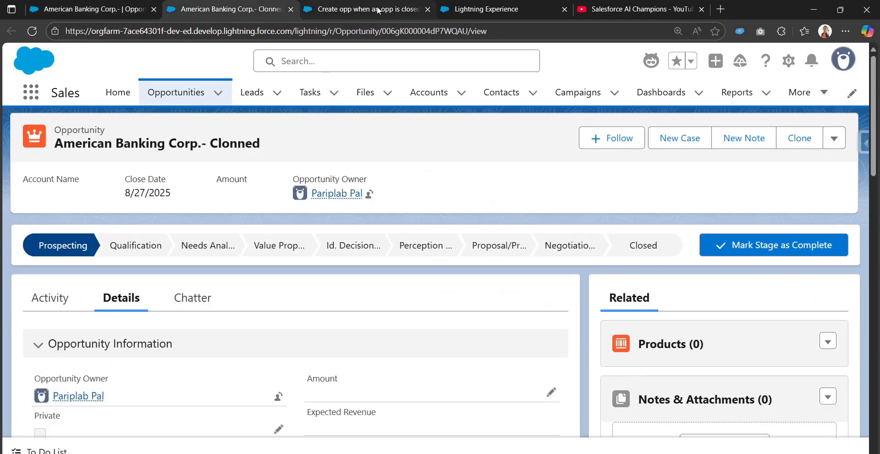
pyautogui.click(378, 9)
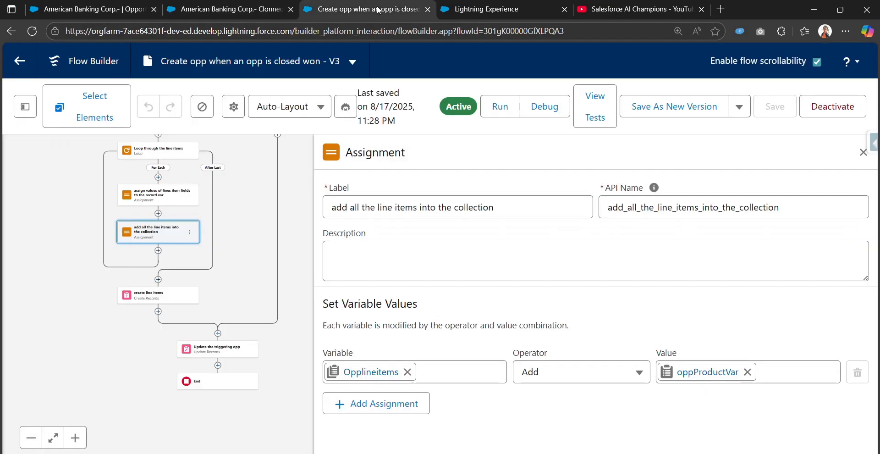
# Close the collection assignment and review the Get Parent Opps line items settings
pyautogui.click(862, 153)
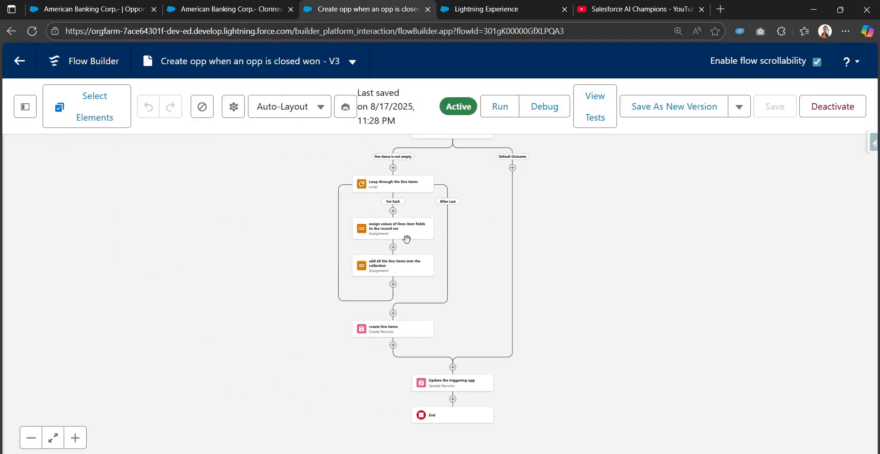
pyautogui.scroll(1, 465, 240)
pyautogui.scroll(2, 471, 320)
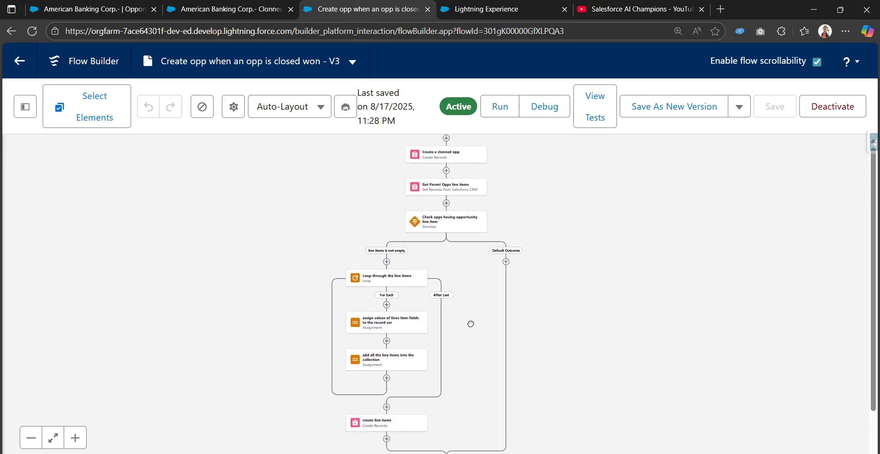
pyautogui.click(458, 203)
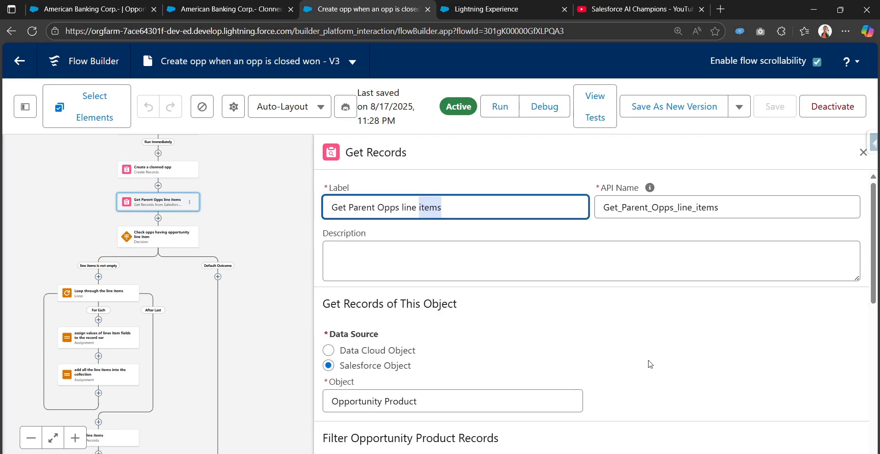
pyautogui.scroll(-5, 594, 366)
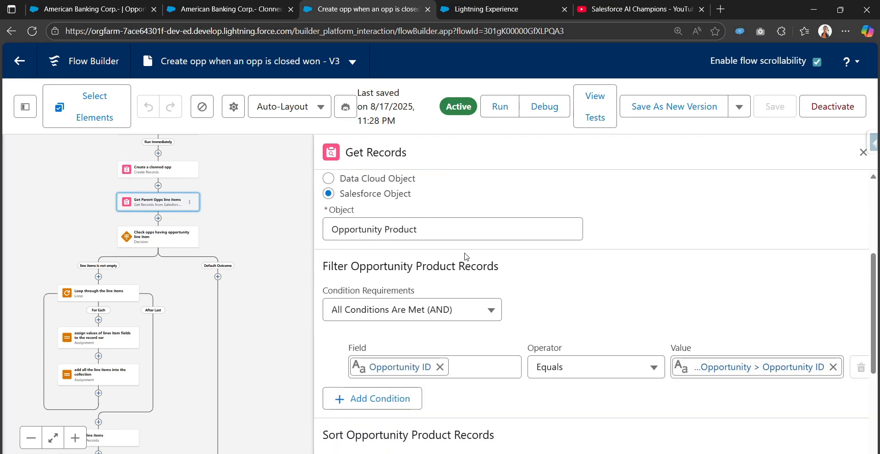
pyautogui.scroll(2, 464, 253)
# Open the assignment copying Opportunity ID, Total Price and Price Book Entry ID into oppProductVar
pyautogui.moveTo(206, 338); pyautogui.dragTo(320, 217)
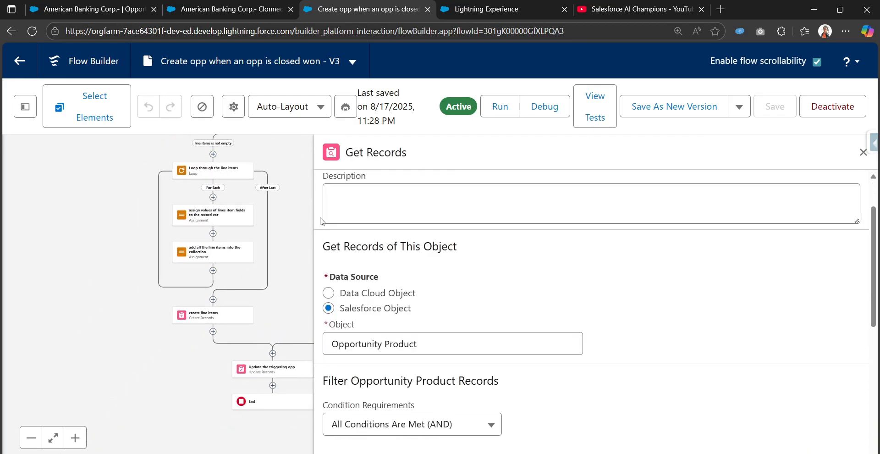
pyautogui.click(222, 322)
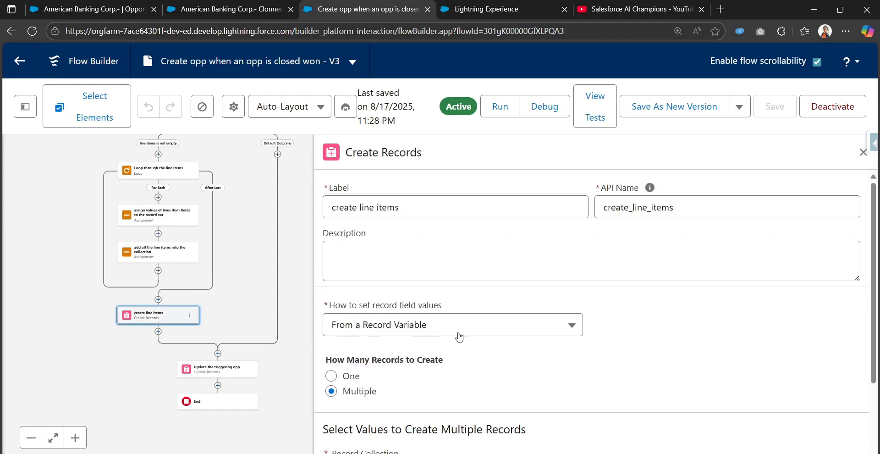
pyautogui.scroll(-2, 639, 364)
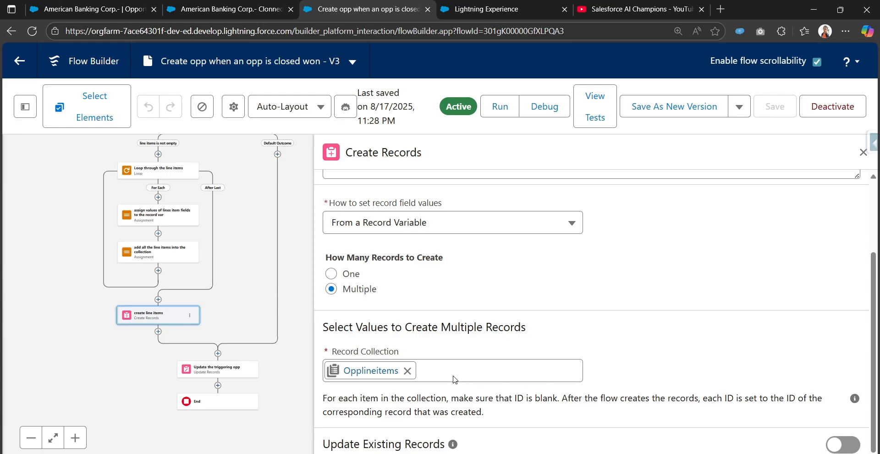
pyautogui.click(164, 218)
pyautogui.scroll(-1, 614, 320)
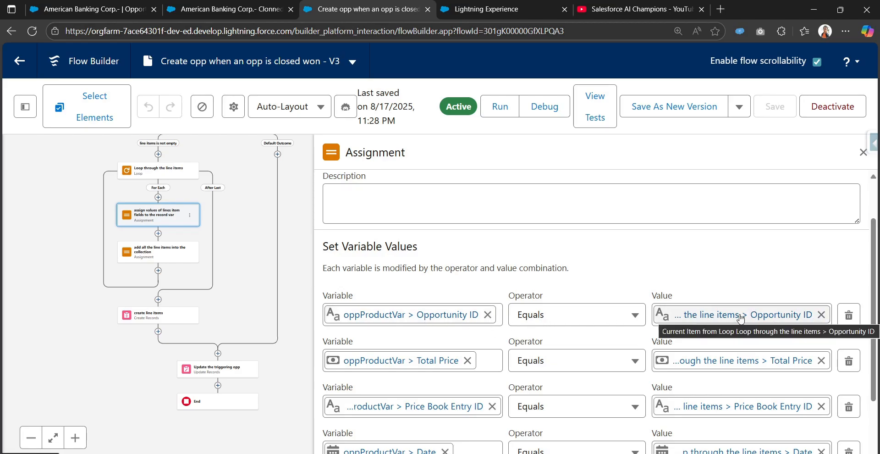
# Map Opportunity ID to the Create a clonned opp record's Id, then save and activate as version 4
pyautogui.click(822, 314)
pyautogui.moveTo(239, 188); pyautogui.dragTo(241, 284)
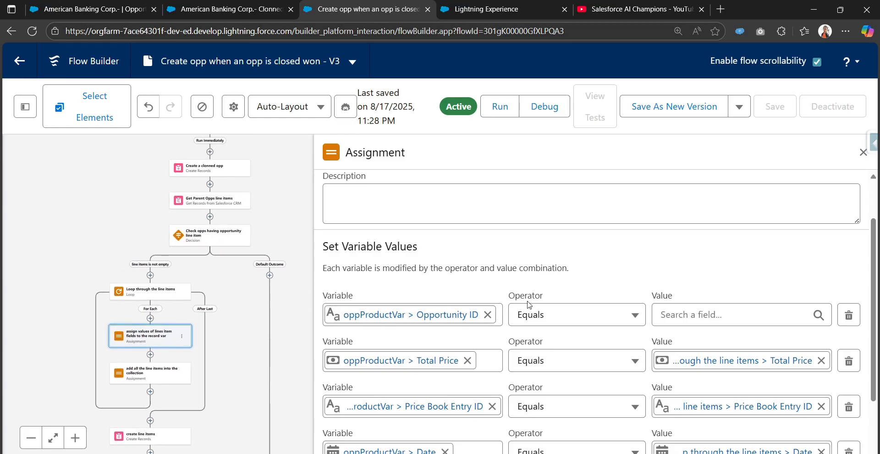
pyautogui.click(717, 321)
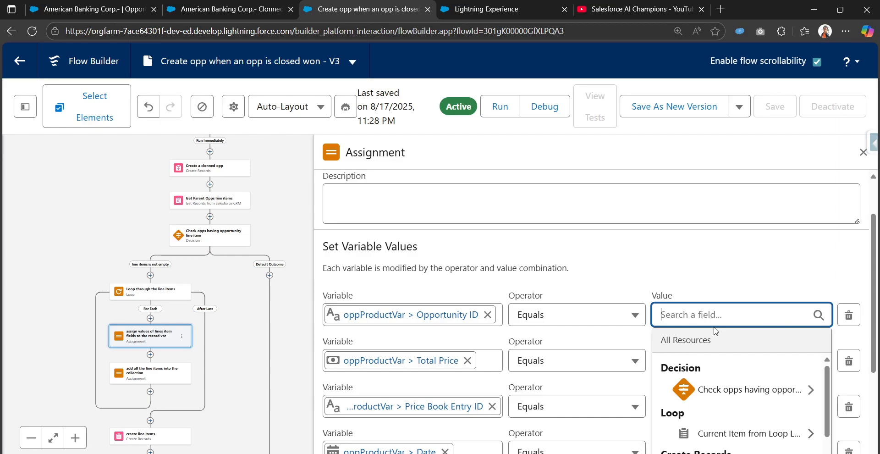
pyautogui.write('clonn')
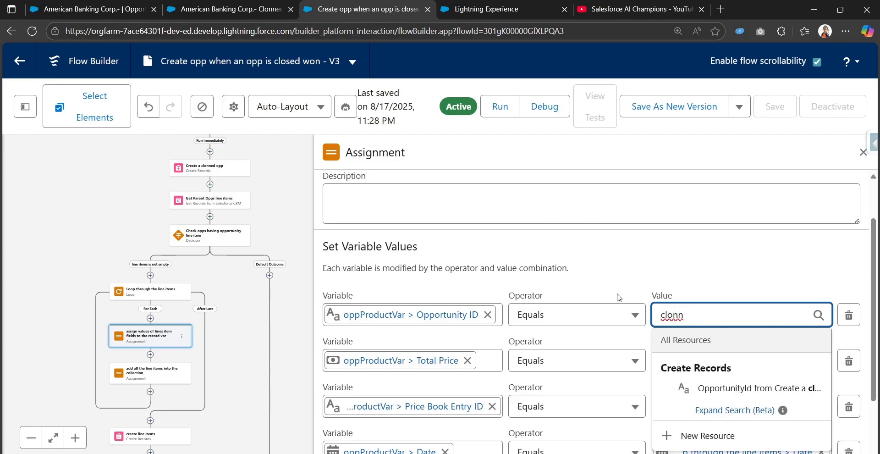
pyautogui.moveTo(819, 388)
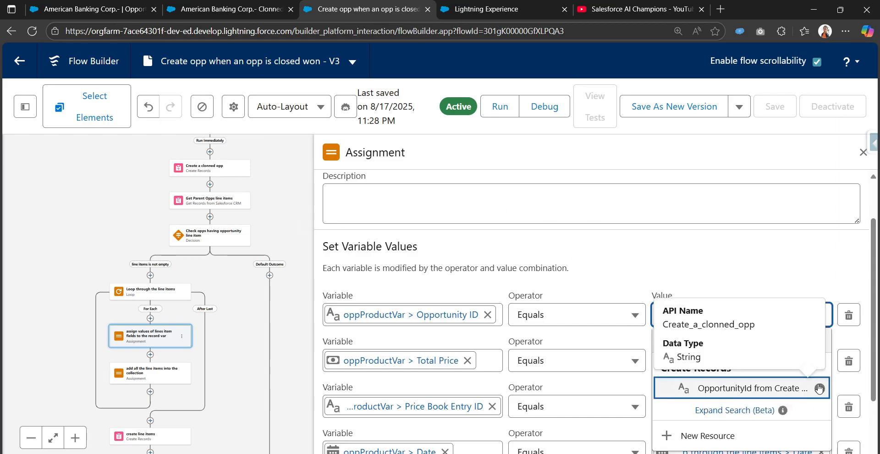
pyautogui.click(761, 389)
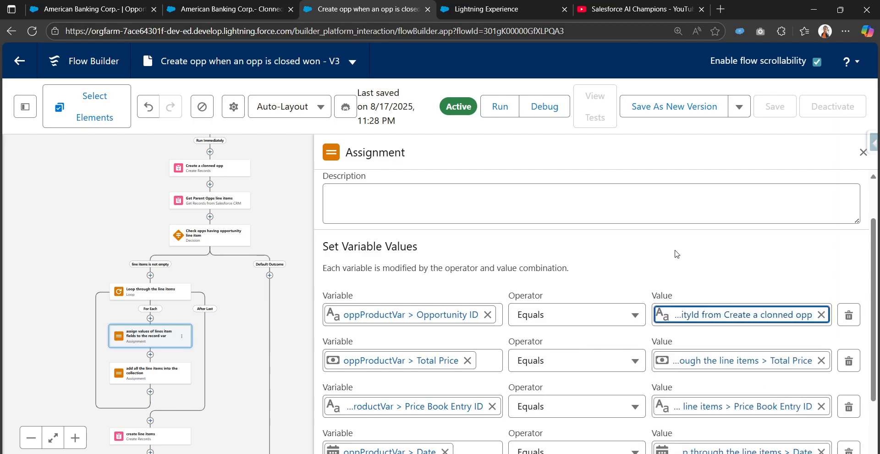
pyautogui.click(684, 112)
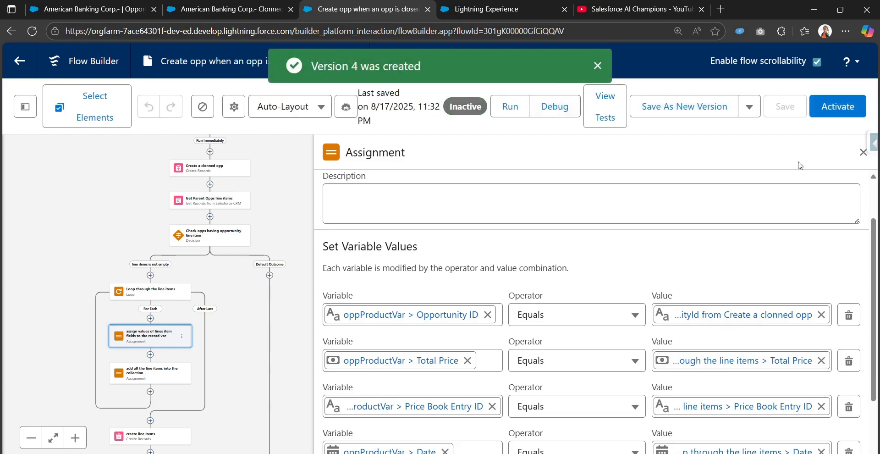
pyautogui.click(840, 114)
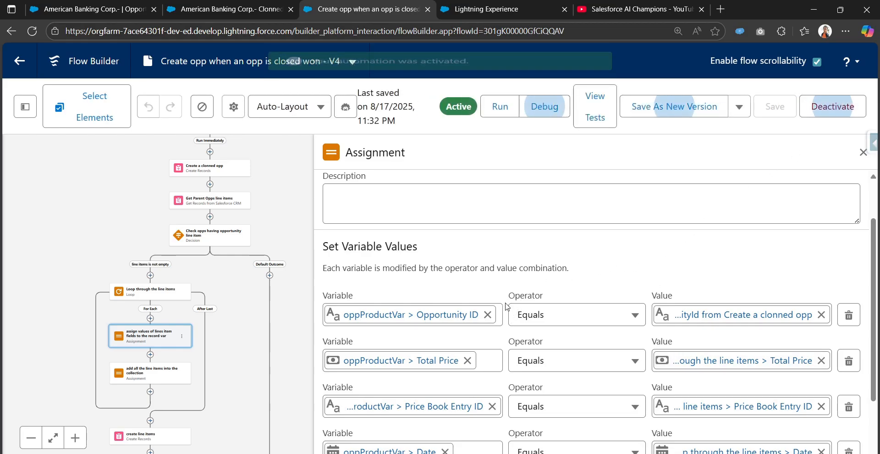
# Review the full product list of the original Closed Won opportunity
pyautogui.click(224, 9)
pyautogui.click(97, 9)
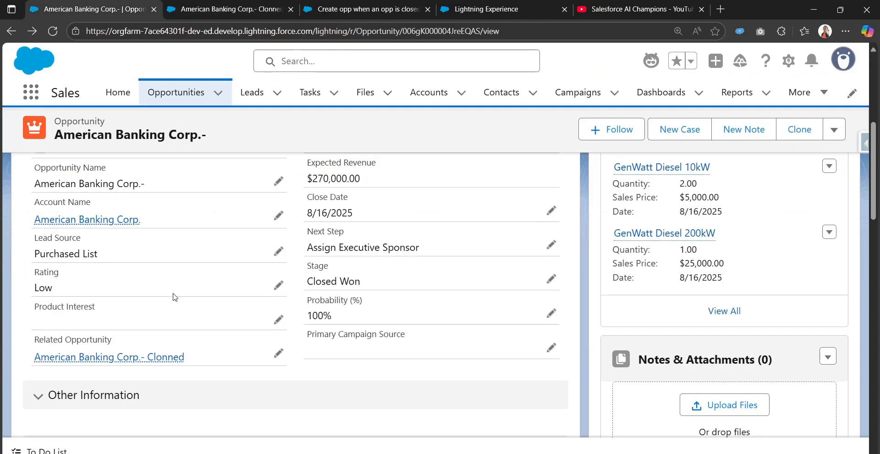
pyautogui.scroll(-5, 620, 376)
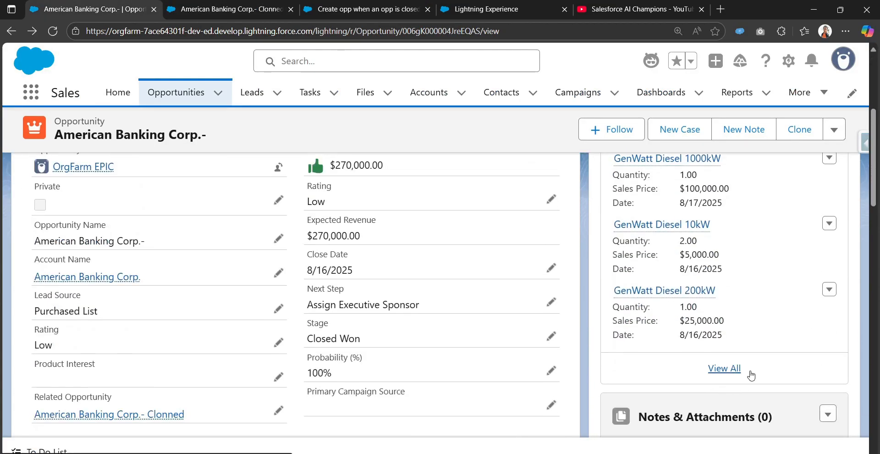
pyautogui.click(711, 371)
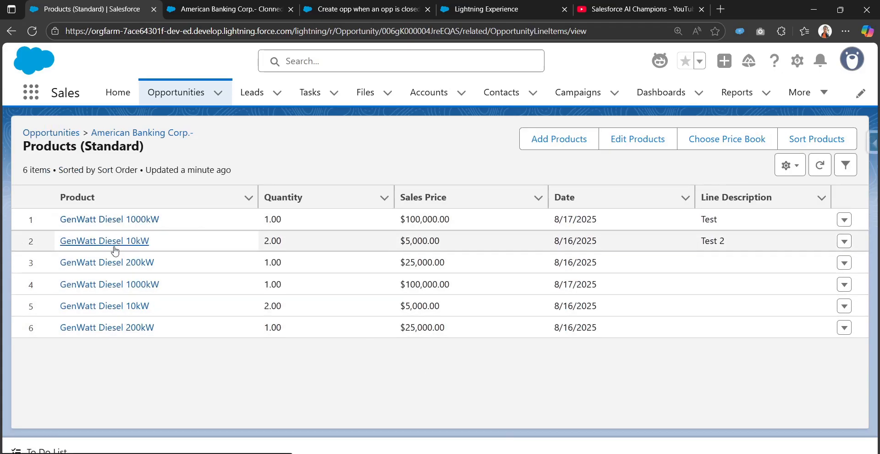
pyautogui.click(10, 31)
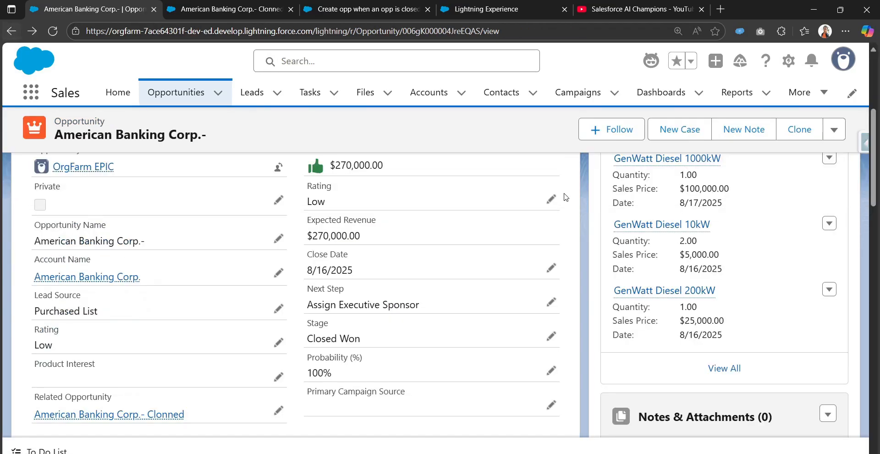
# Set the opportunity stage to Qualification and clear its Related Opportunity field
pyautogui.click(135, 189)
pyautogui.click(776, 188)
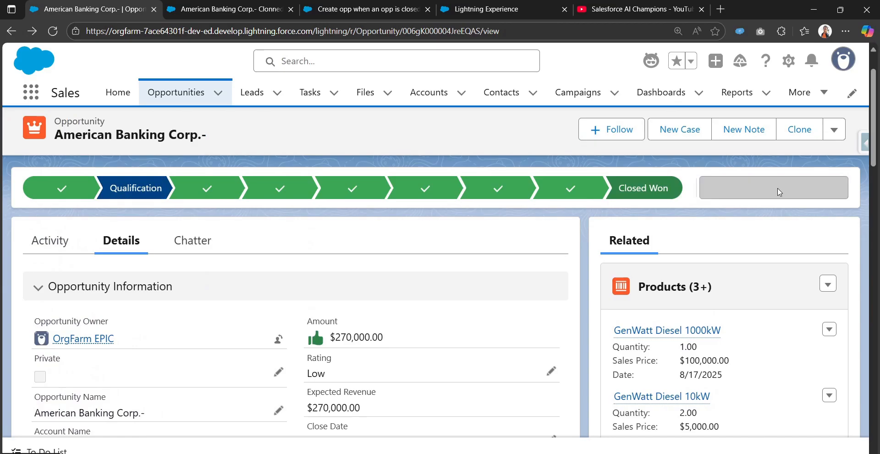
pyautogui.scroll(-1, 215, 359)
pyautogui.scroll(-4, 214, 358)
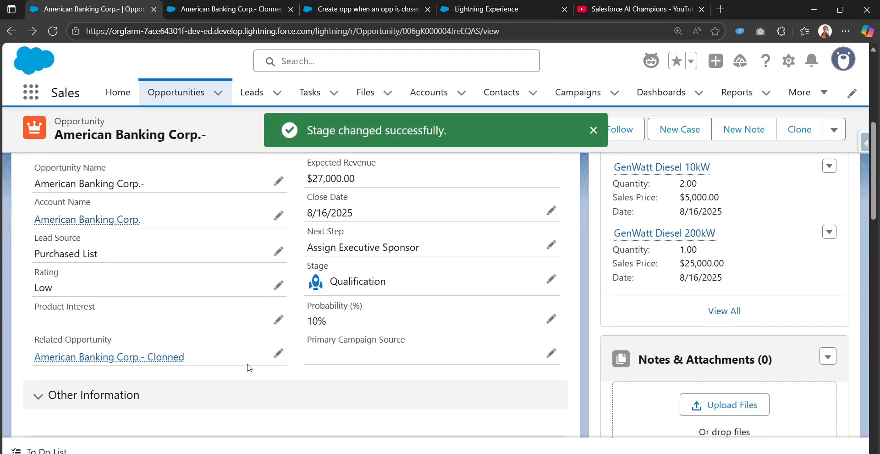
pyautogui.click(278, 353)
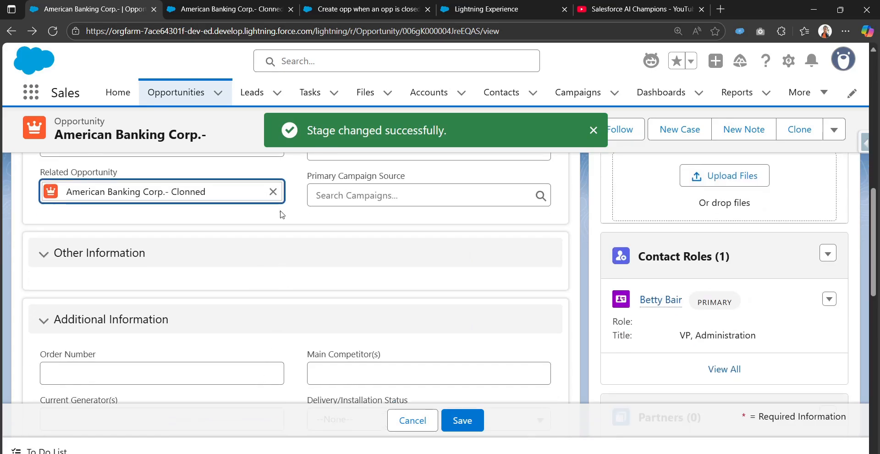
pyautogui.click(272, 191)
pyautogui.click(462, 419)
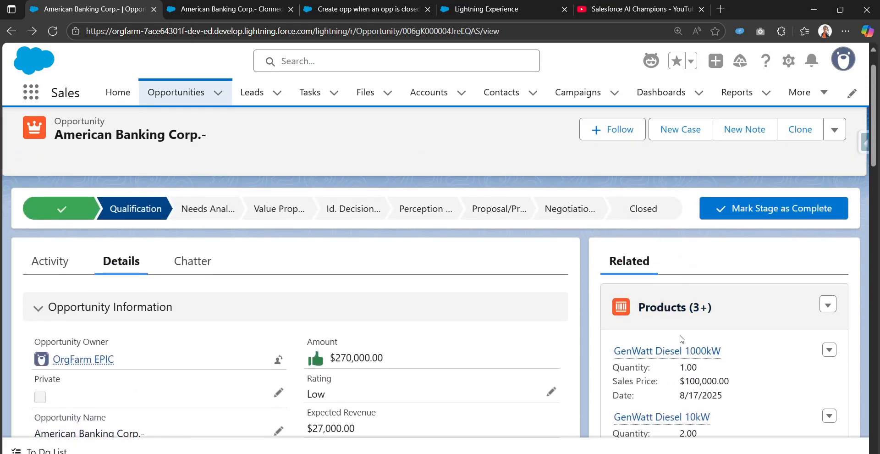
# Pick the Closed path step and bring the flow back up in Flow Builder
pyautogui.click(648, 208)
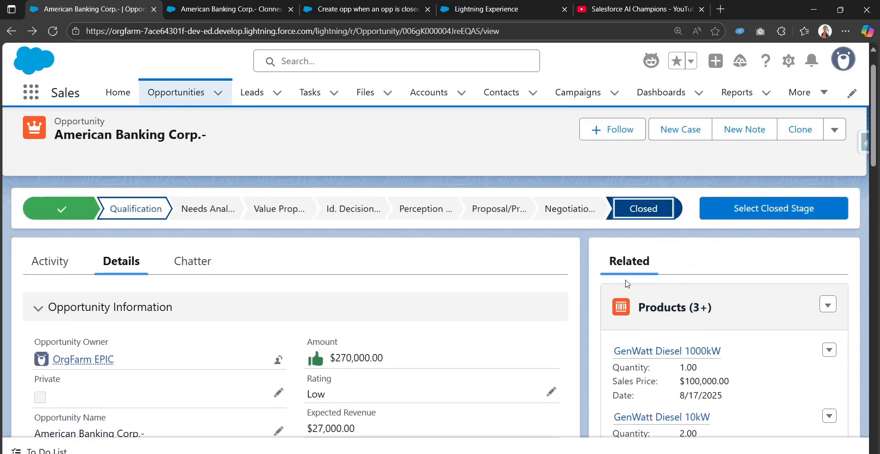
pyautogui.click(526, 5)
pyautogui.click(339, 7)
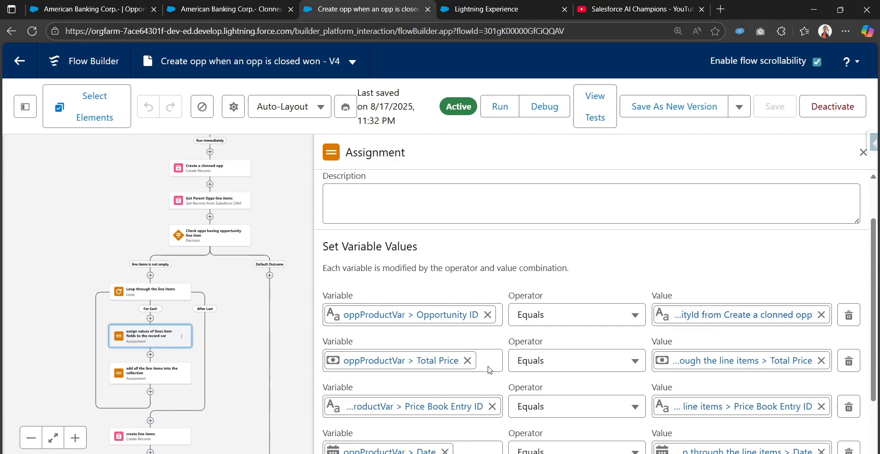
# Inspect the Create Line Items step in the flow
pyautogui.scroll(-3, 246, 262)
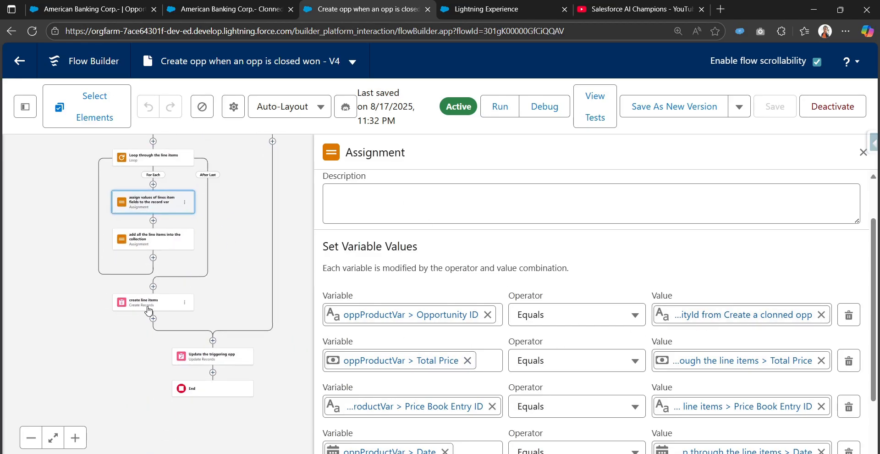
pyautogui.click(148, 310)
pyautogui.scroll(-2, 559, 305)
# Close the original opportunity as Closed Won and bring up the cloned opportunity link's options
pyautogui.click(123, 4)
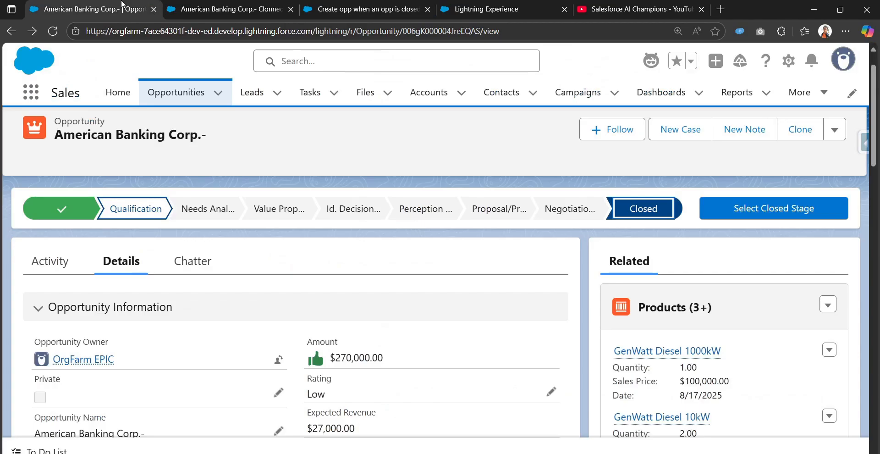
pyautogui.click(710, 211)
pyautogui.click(452, 251)
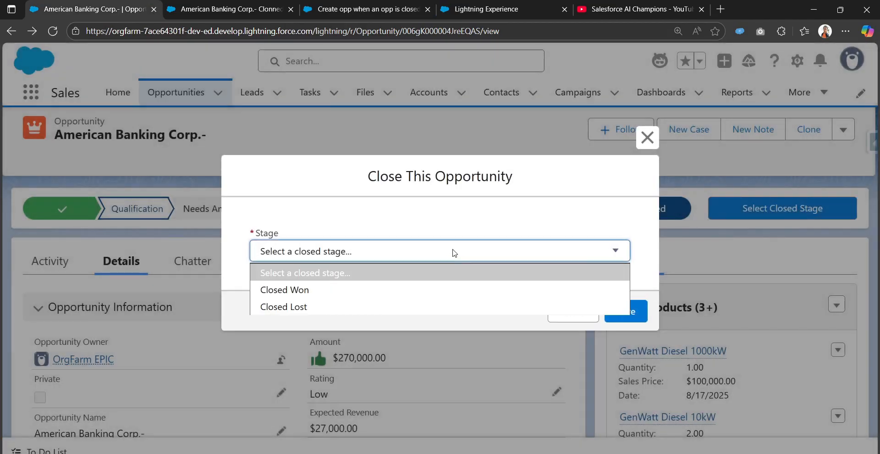
pyautogui.click(427, 289)
pyautogui.click(621, 311)
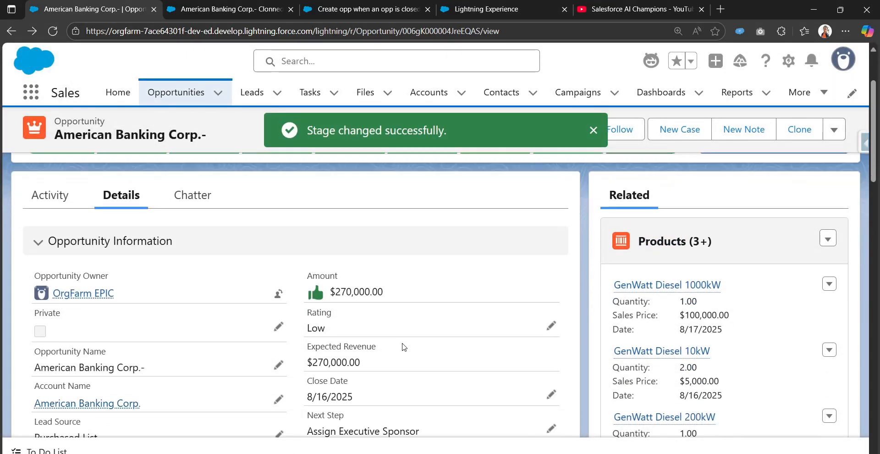
pyautogui.scroll(-4, 306, 392)
pyautogui.scroll(-2, 306, 392)
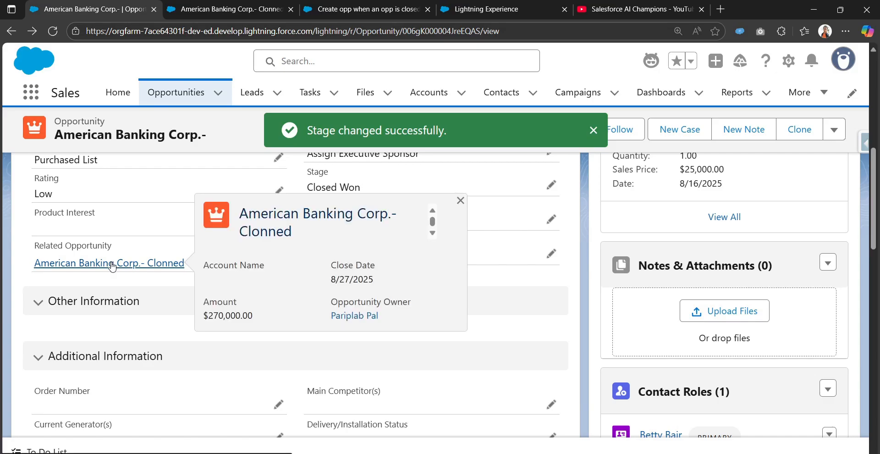
pyautogui.rightClick(105, 269)
# Open the Clonned opportunity in a new tab, confirm its six products, then return to the original
pyautogui.click(121, 276)
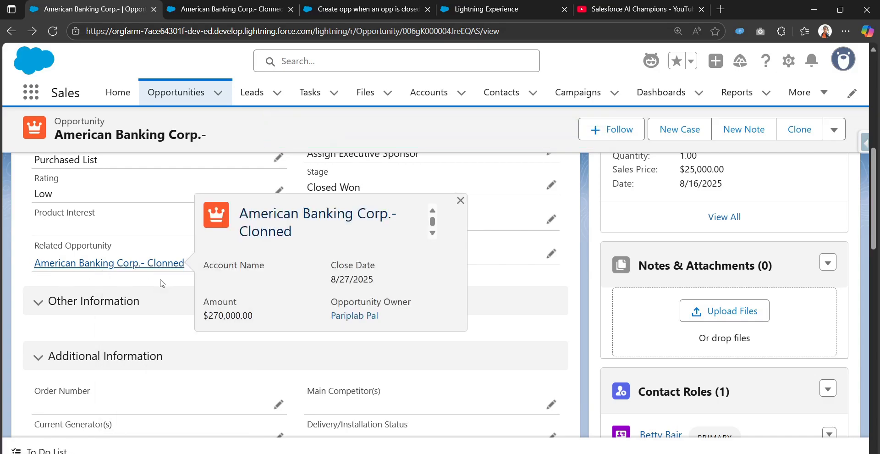
pyautogui.click(210, 5)
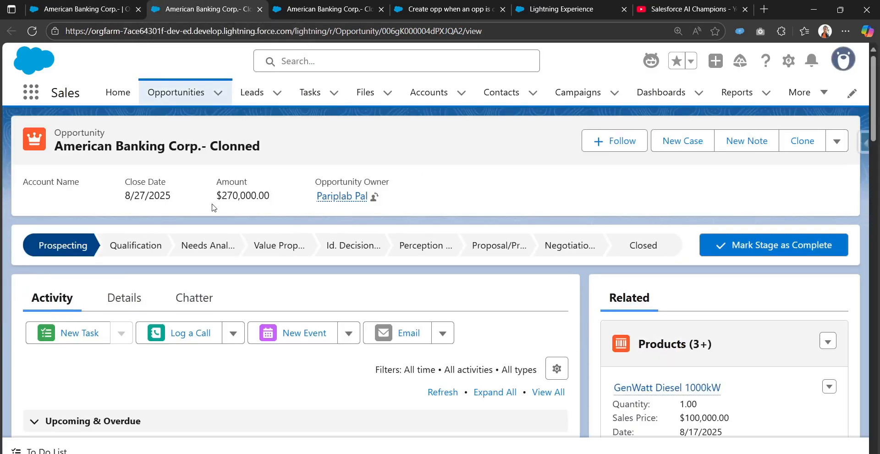
pyautogui.scroll(-3, 439, 304)
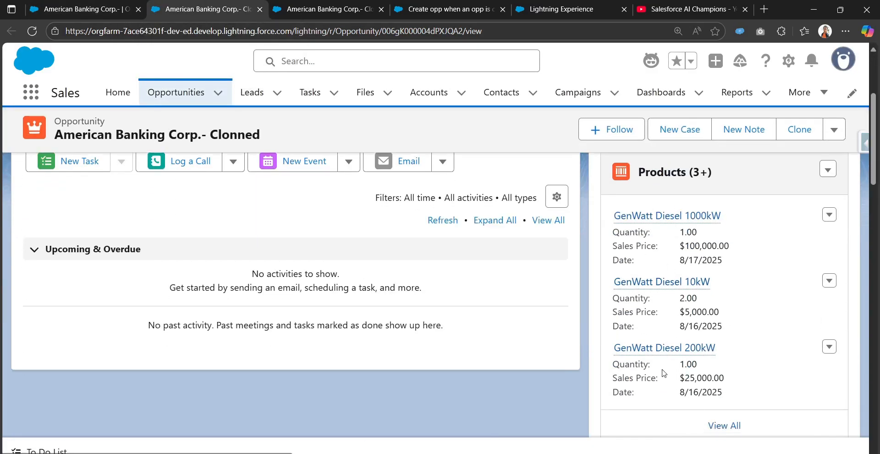
pyautogui.scroll(-3, 653, 439)
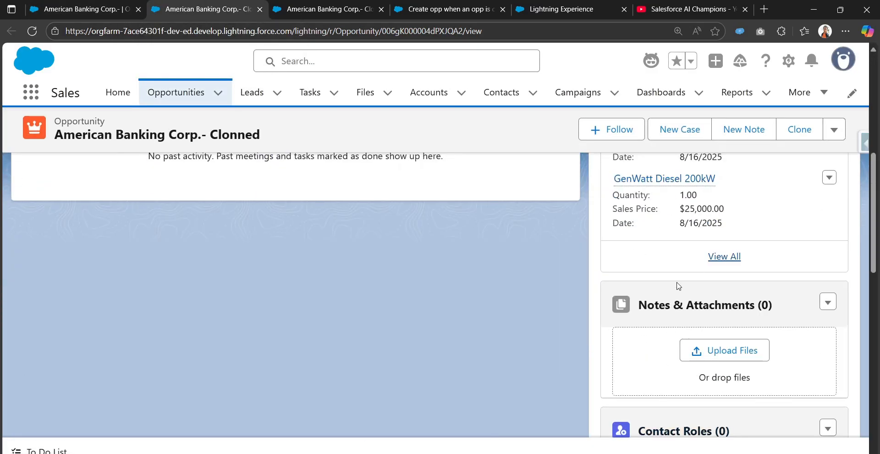
pyautogui.scroll(3, 675, 287)
pyautogui.scroll(-3, 678, 316)
pyautogui.click(710, 315)
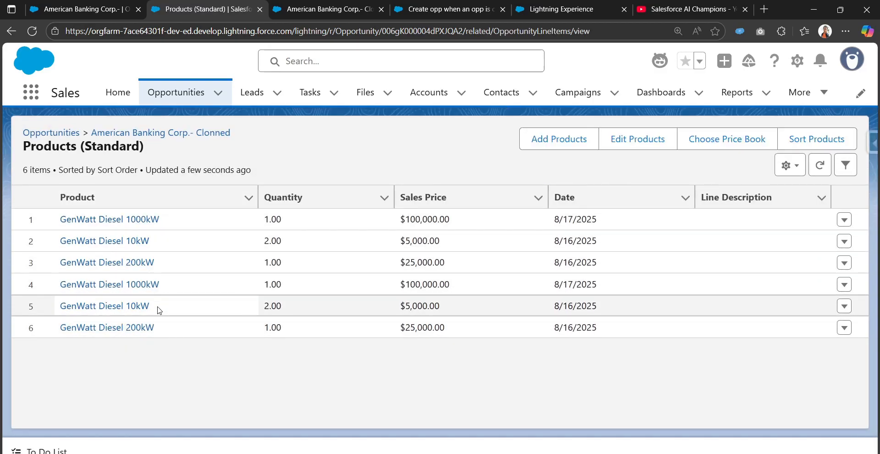
pyautogui.click(10, 33)
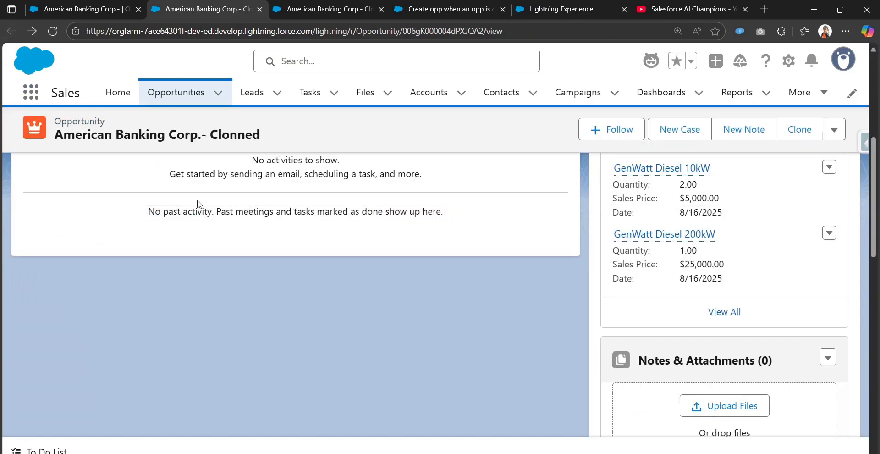
pyautogui.click(119, 4)
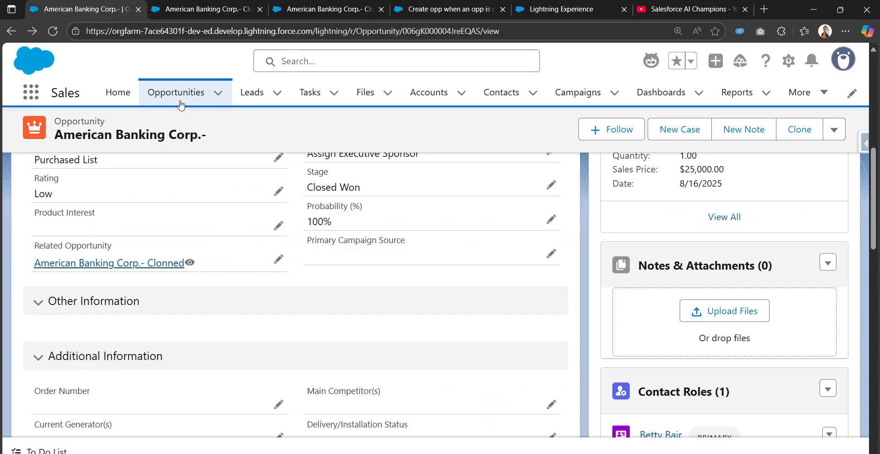
pyautogui.scroll(5, 685, 287)
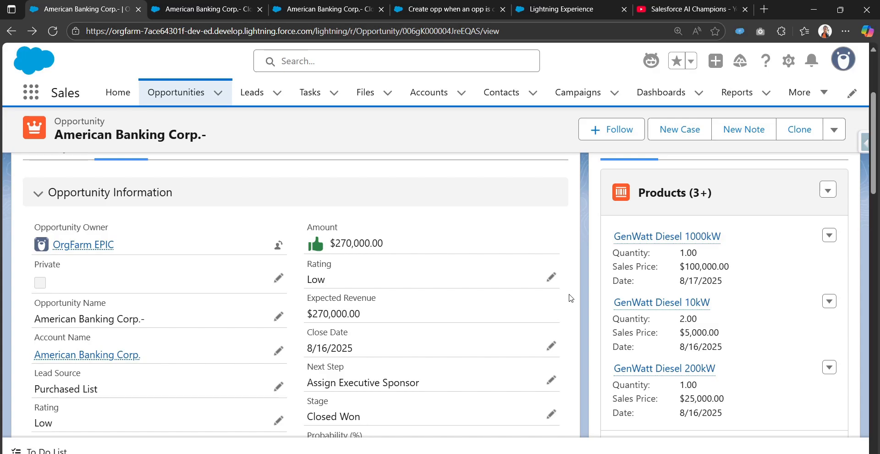
pyautogui.scroll(3, 570, 298)
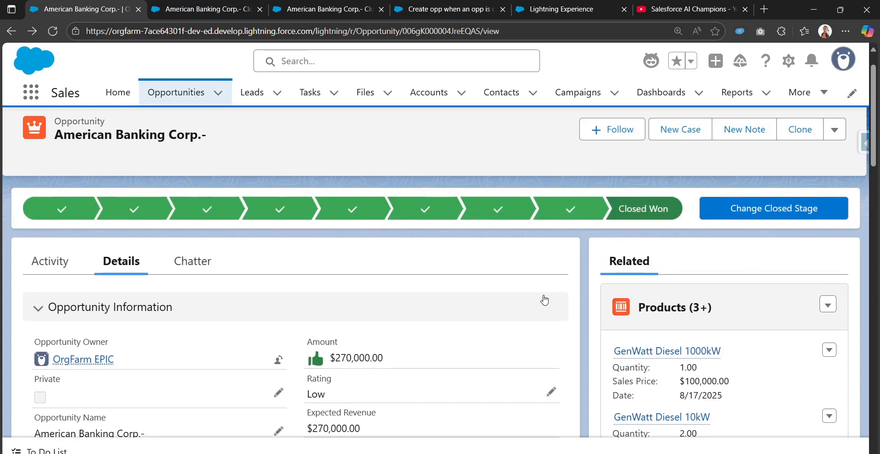